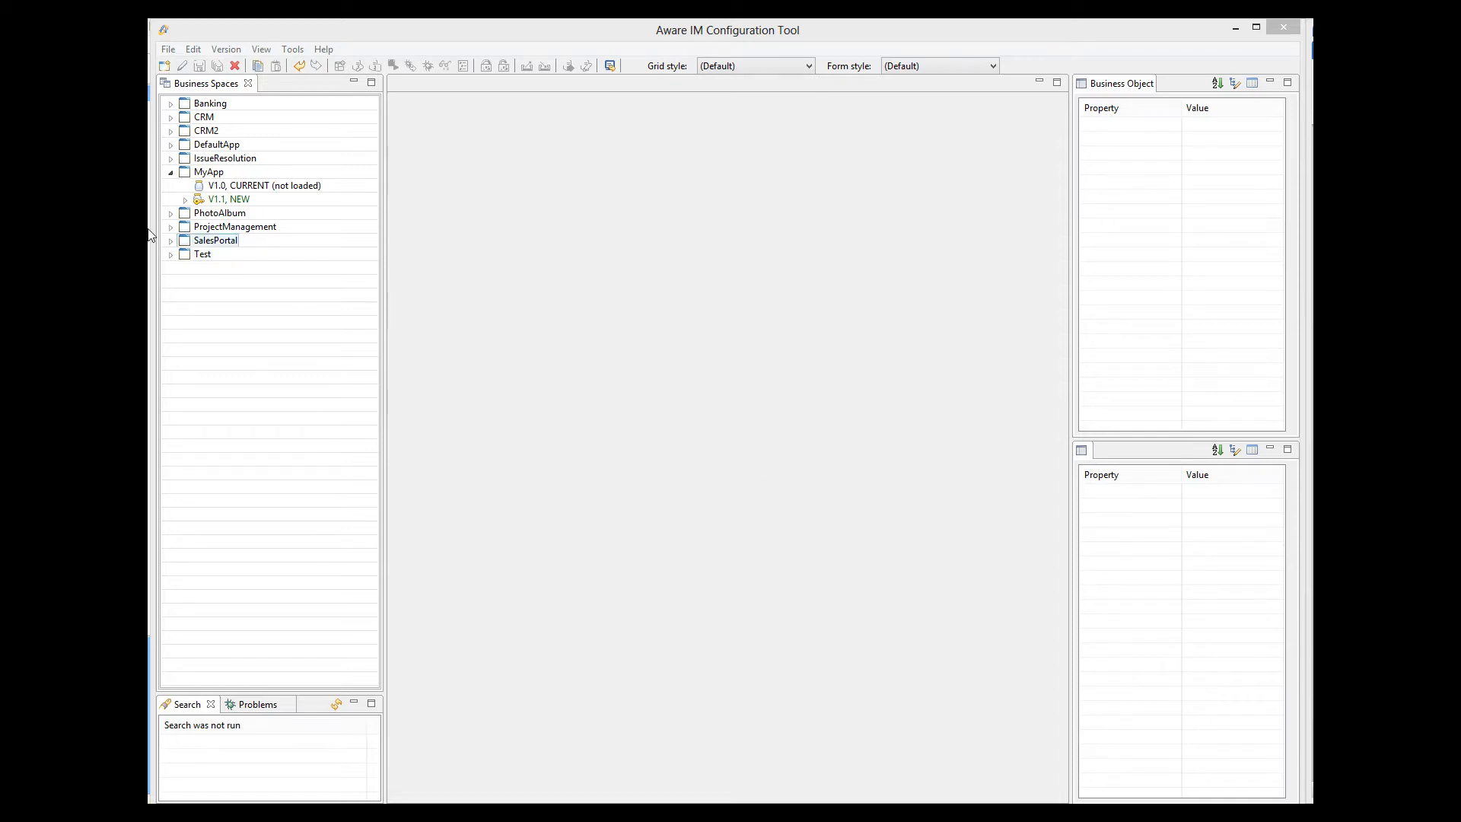
# Add a business object named MySQLHelp under MyApp version 1.1 and open its persistence settings.
pyautogui.click(185, 201)
pyautogui.rightClick(245, 213)
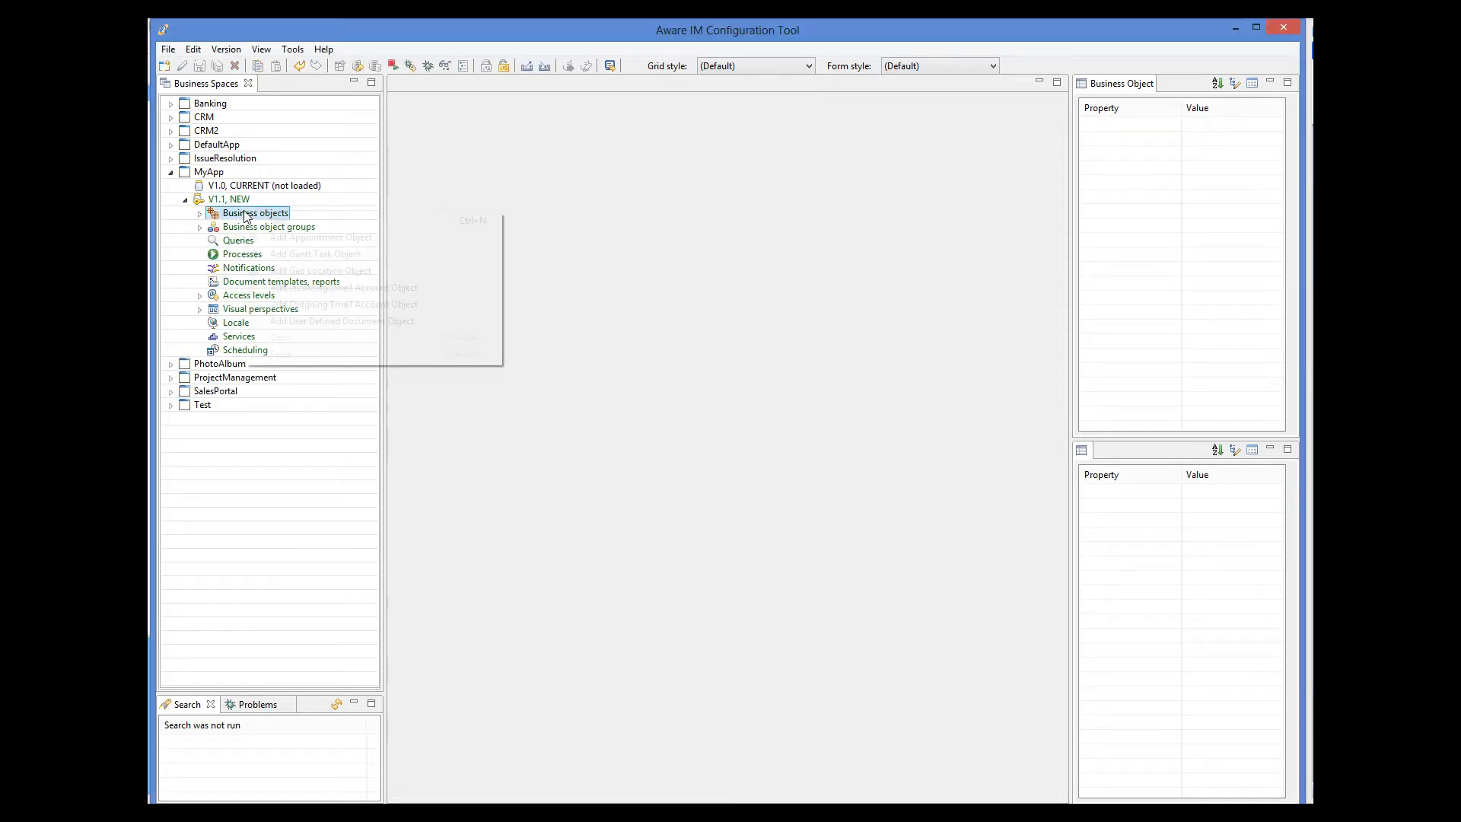
pyautogui.click(279, 222)
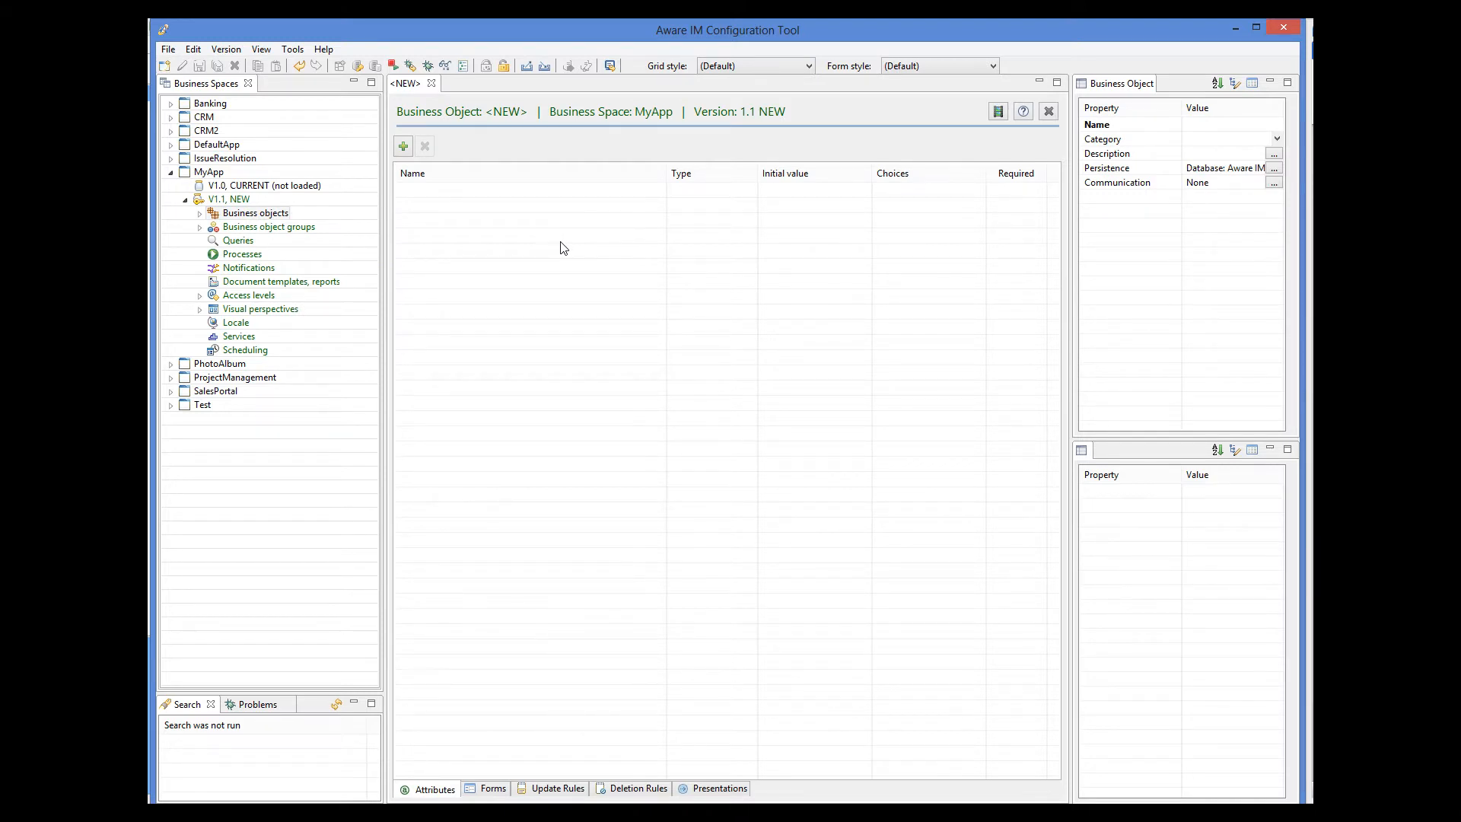
pyautogui.click(1217, 124)
pyautogui.write('MySQLHelp')
pyautogui.click(1275, 168)
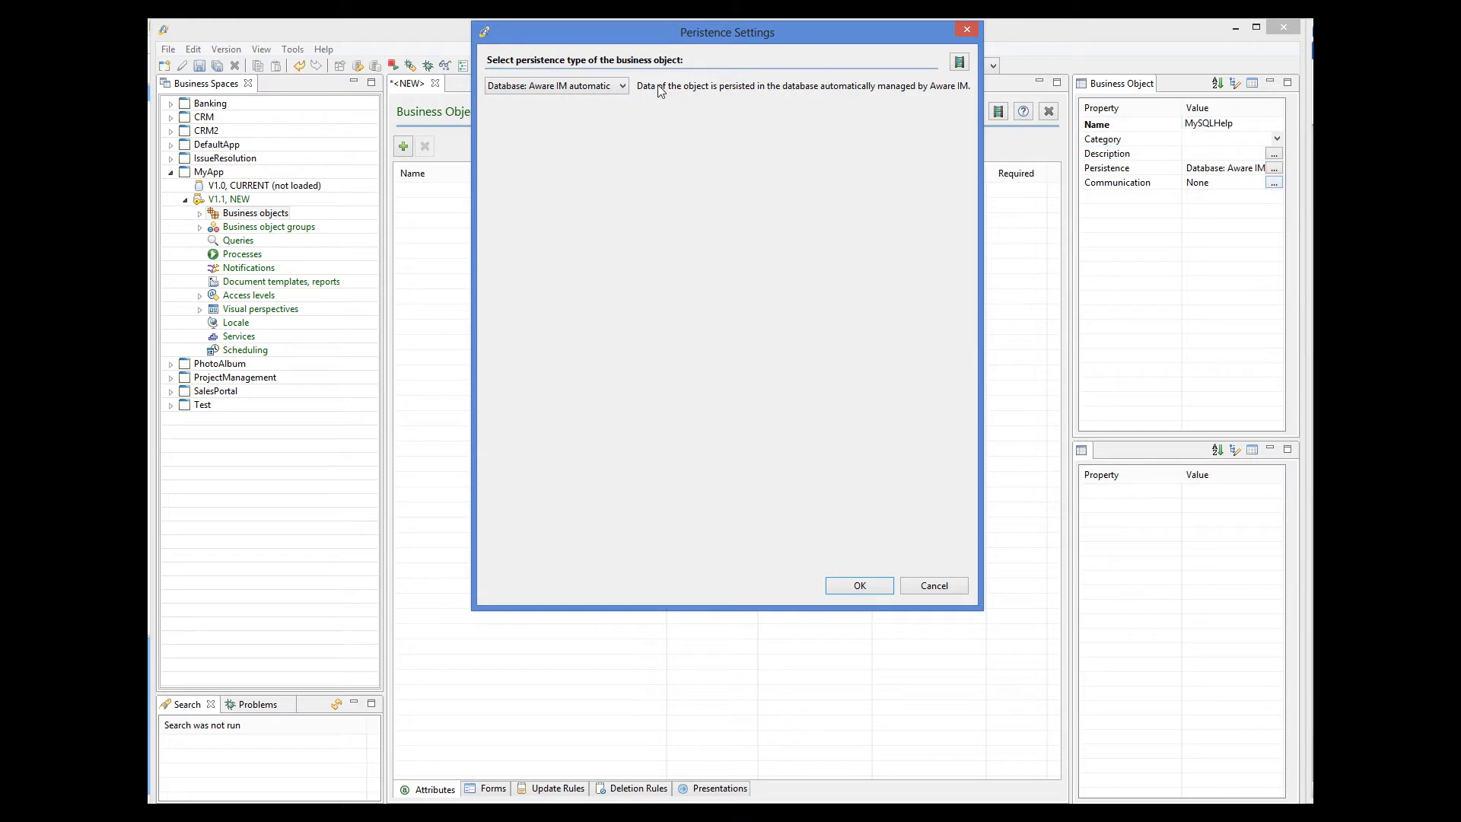
# Set MySQLHelp to persist in an existing external database and start adding a new connection.
pyautogui.click(617, 88)
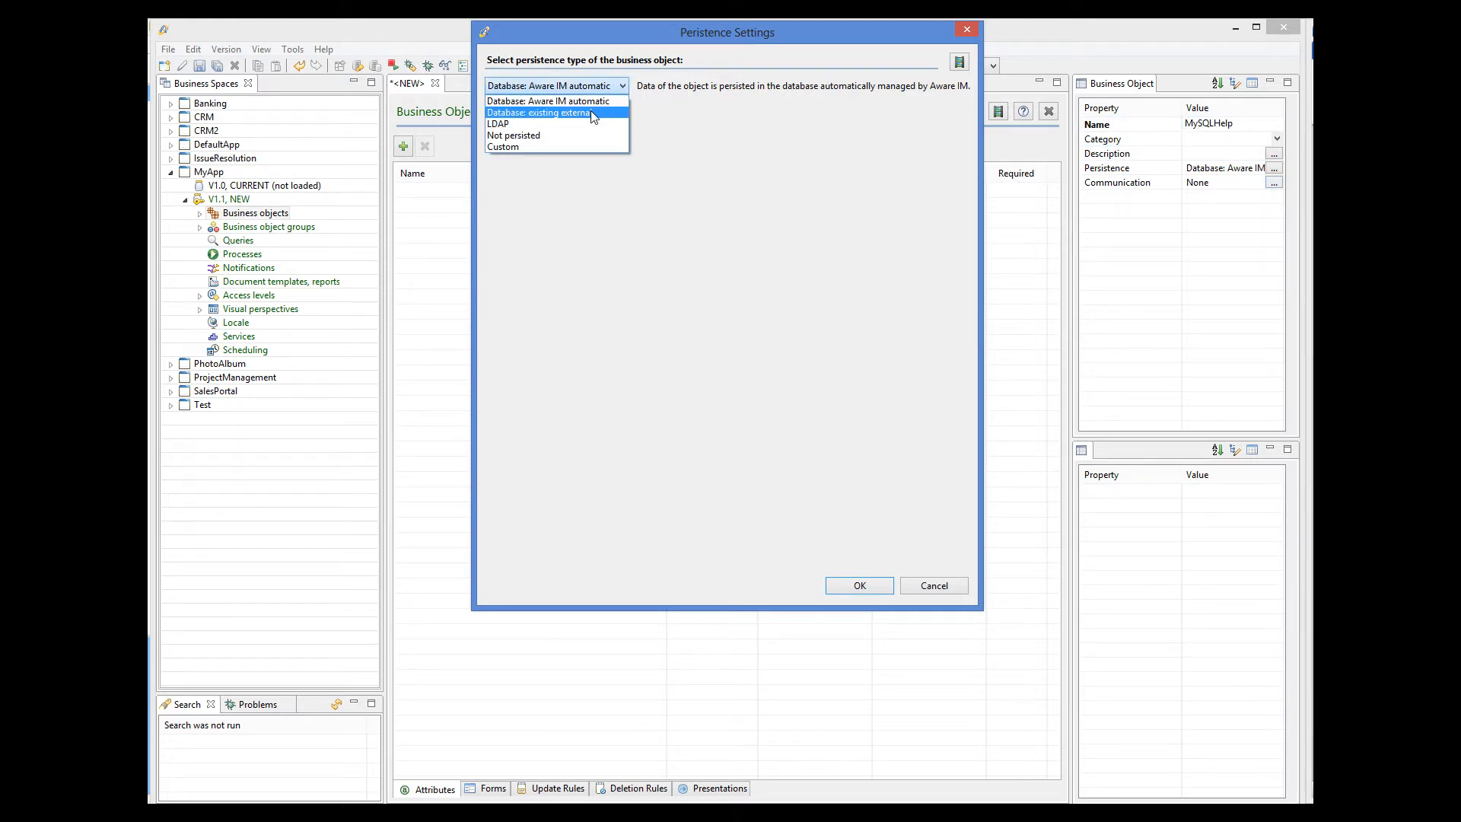
pyautogui.click(591, 112)
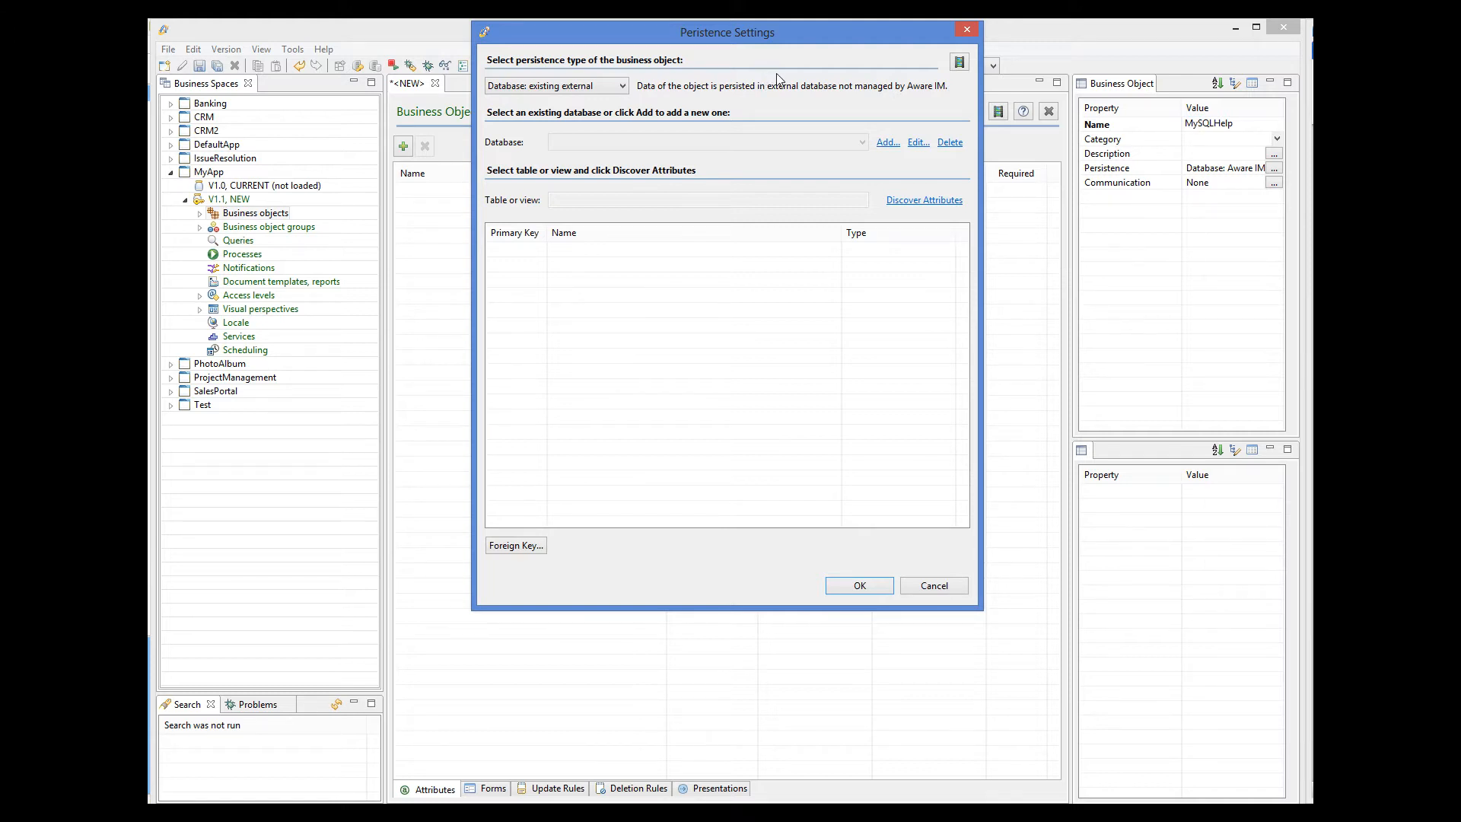
pyautogui.click(885, 142)
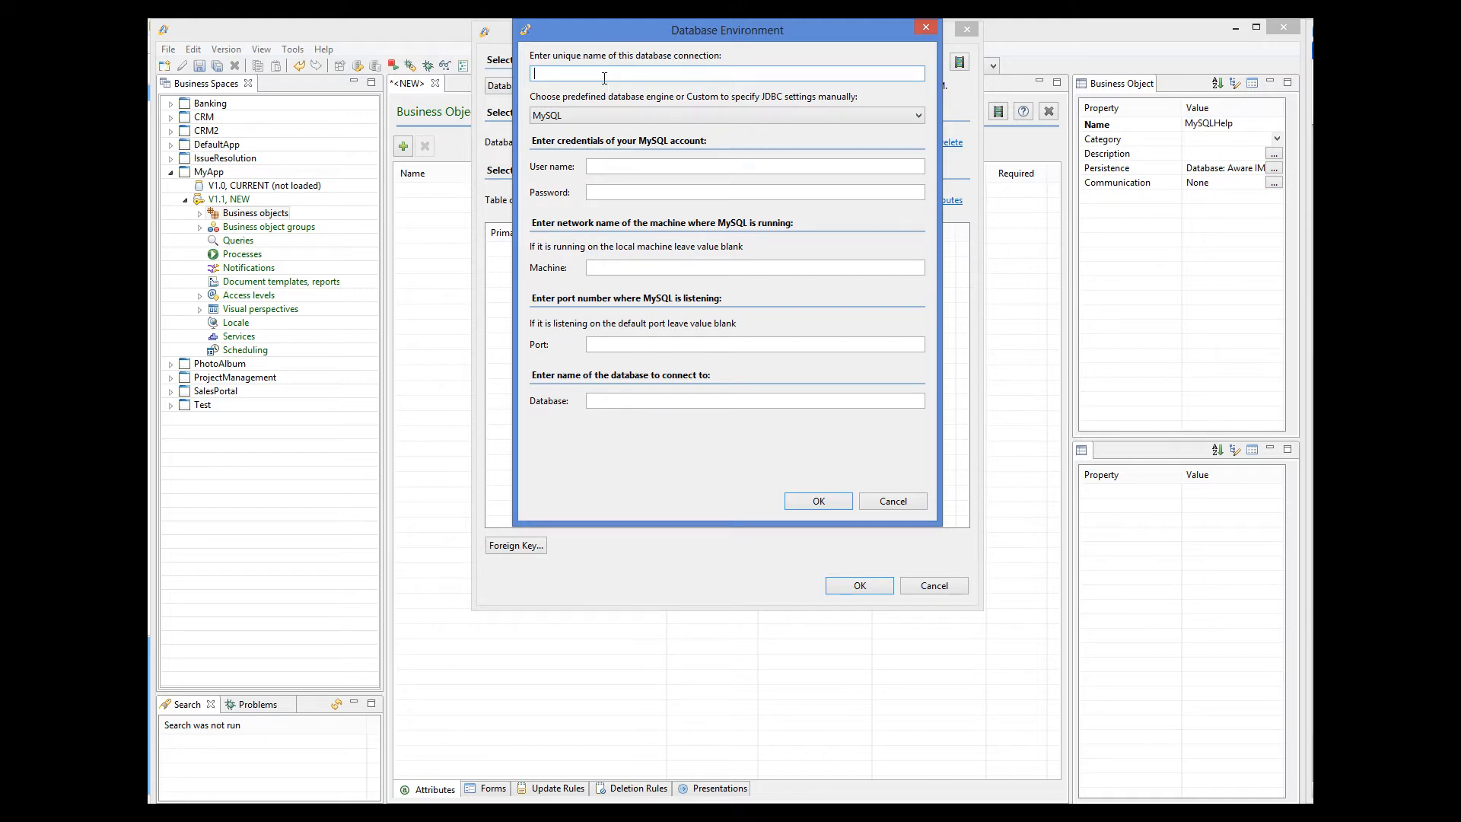
# Name the new database connection MySQL and review the database engine list.
pyautogui.write('MySQL')
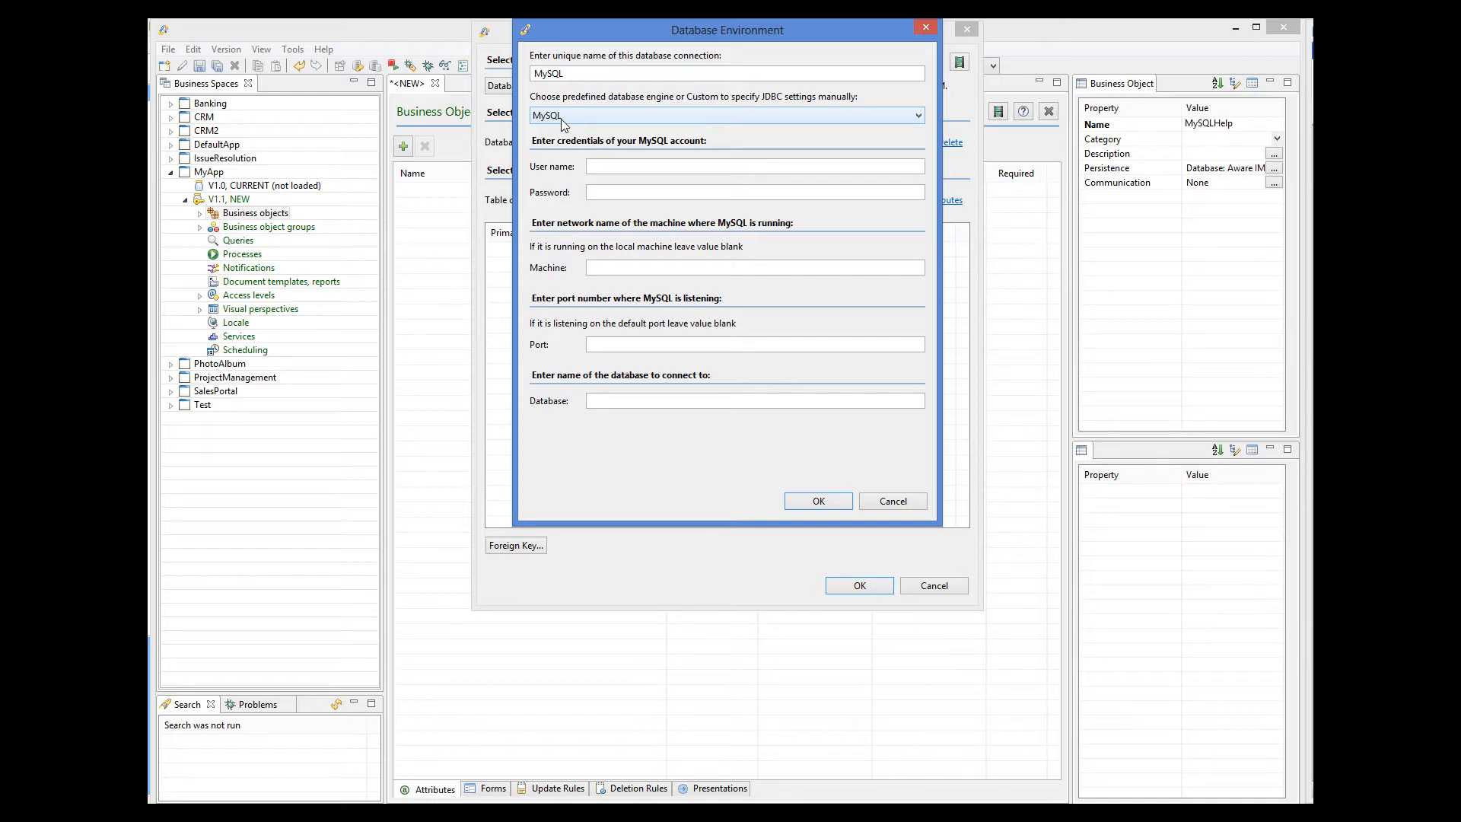
pyautogui.click(563, 118)
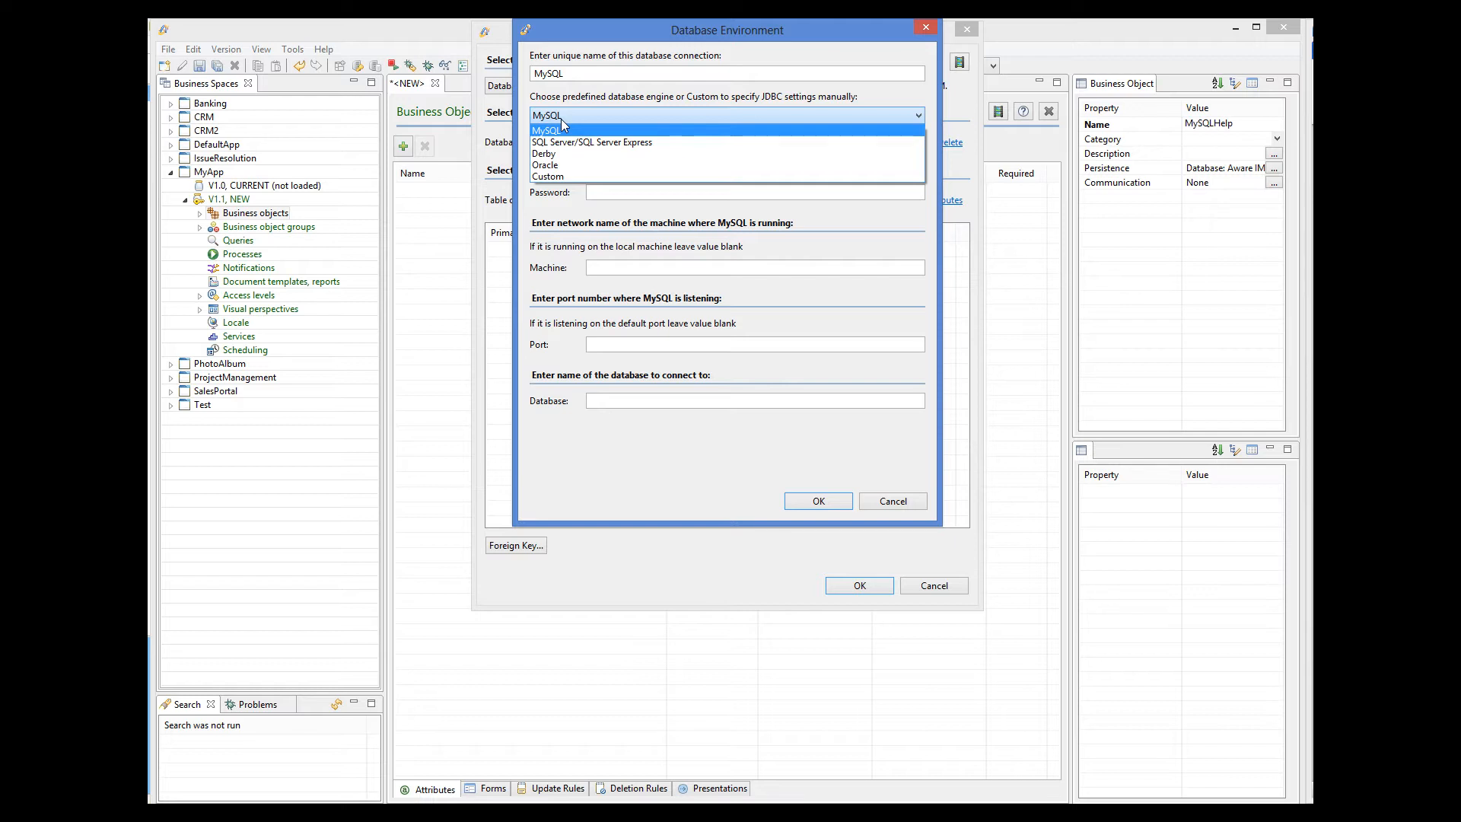
pyautogui.click(561, 177)
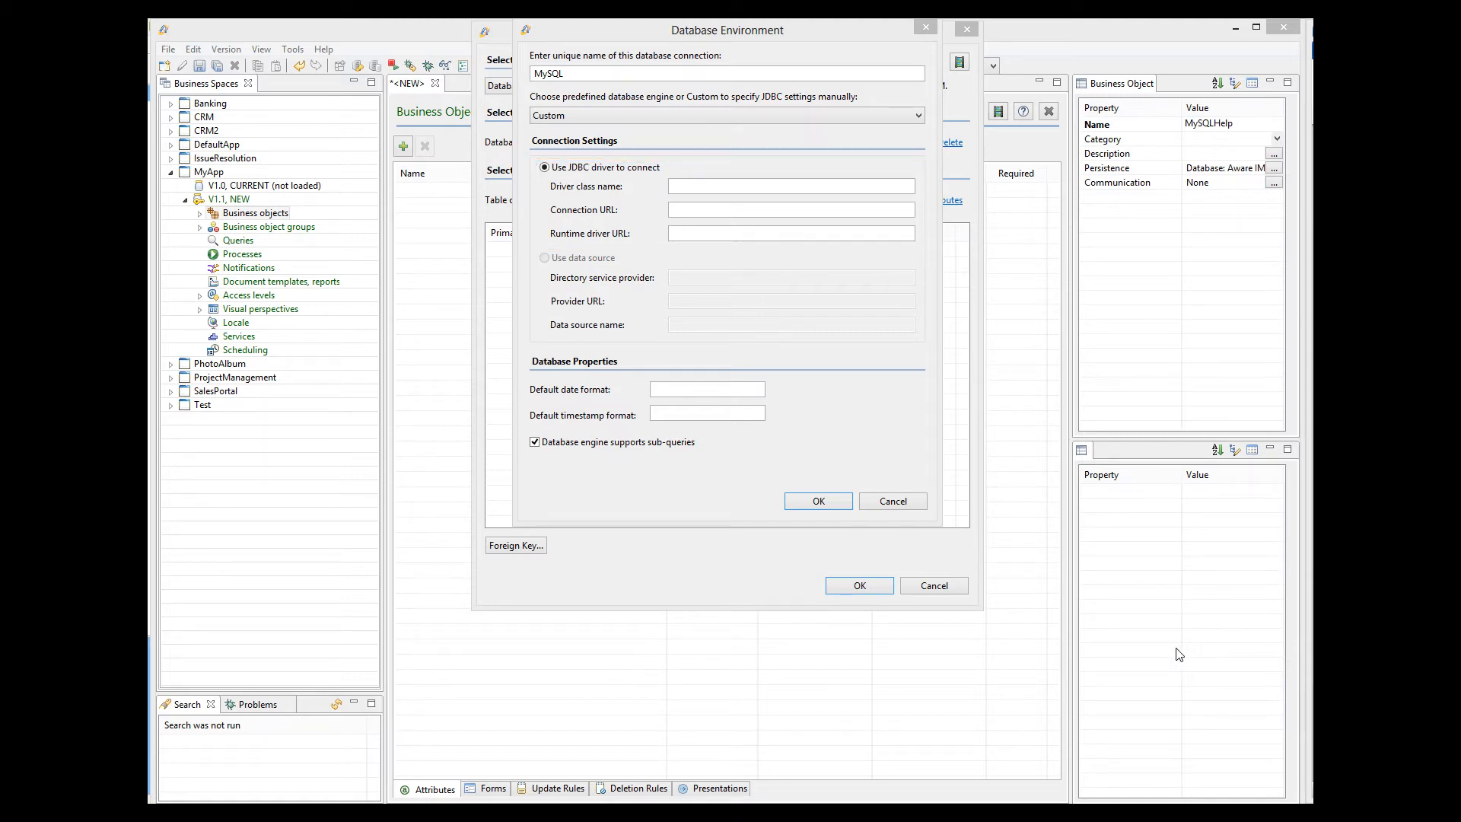
pyautogui.click(723, 118)
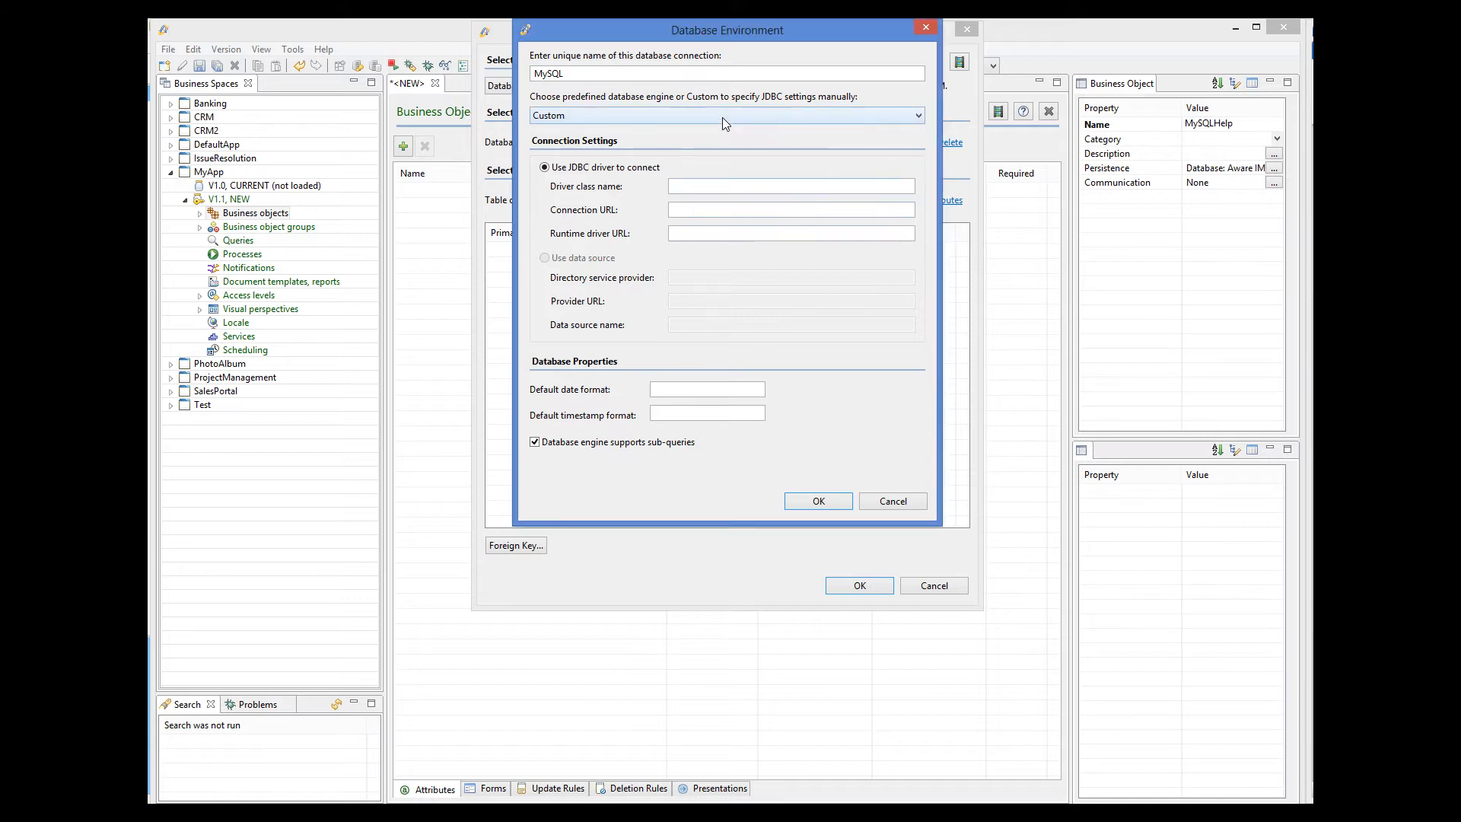
pyautogui.click(592, 134)
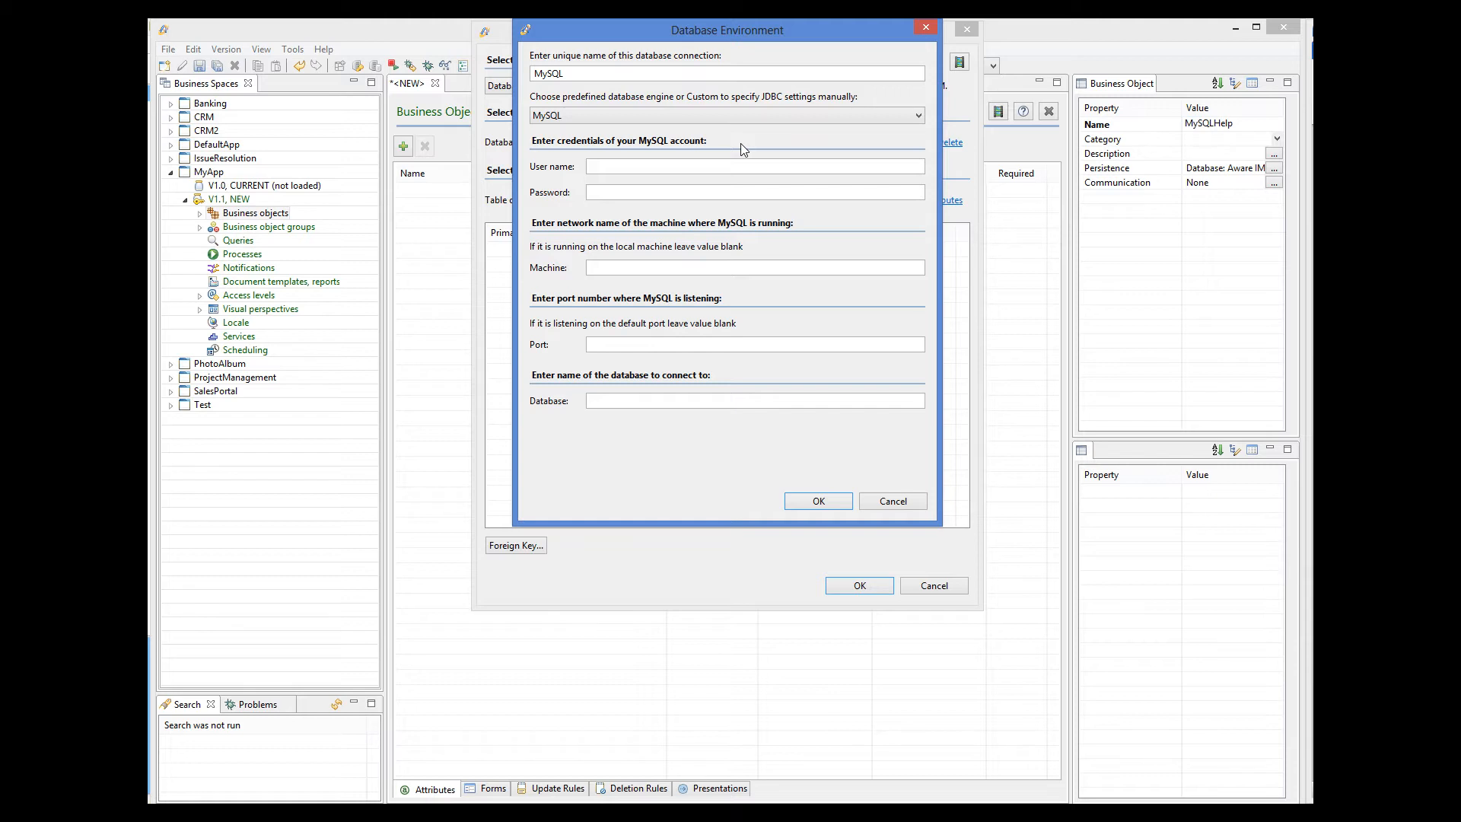
# Enter the connection's user name and the mysql database, then save the MySQL connection.
pyautogui.click(633, 163)
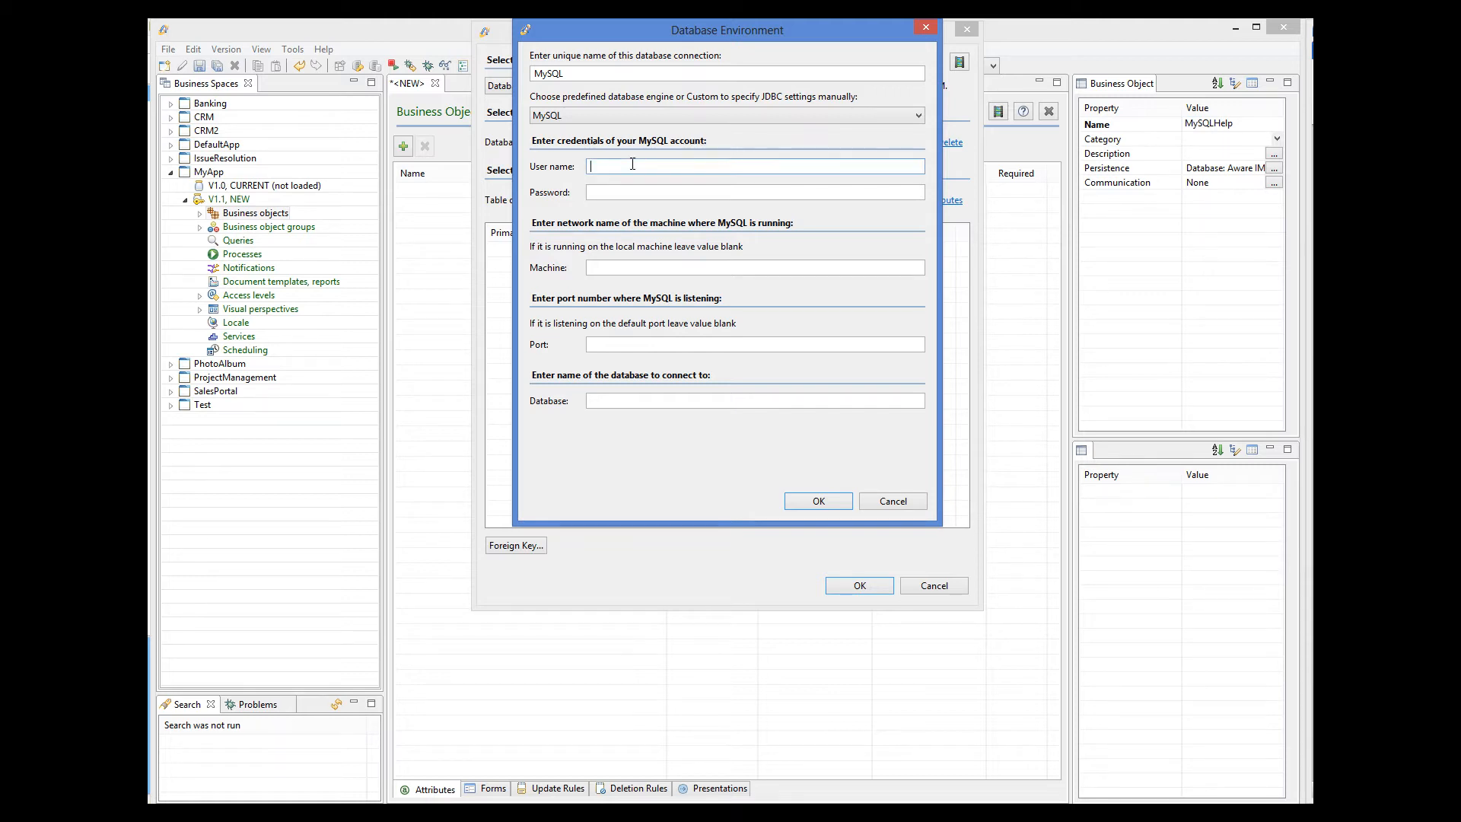
pyautogui.write('root')
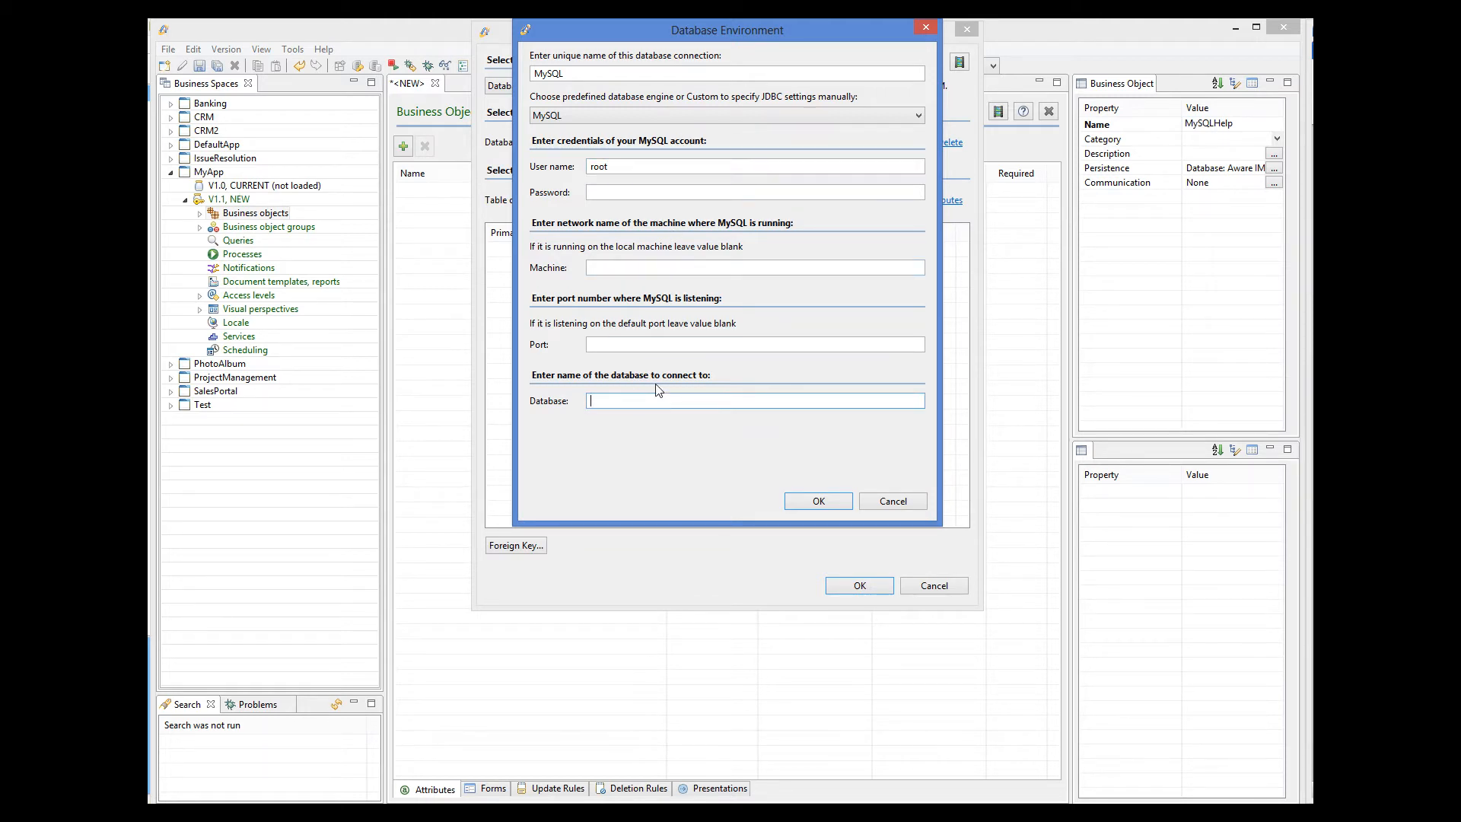
pyautogui.write('mysql')
pyautogui.click(831, 509)
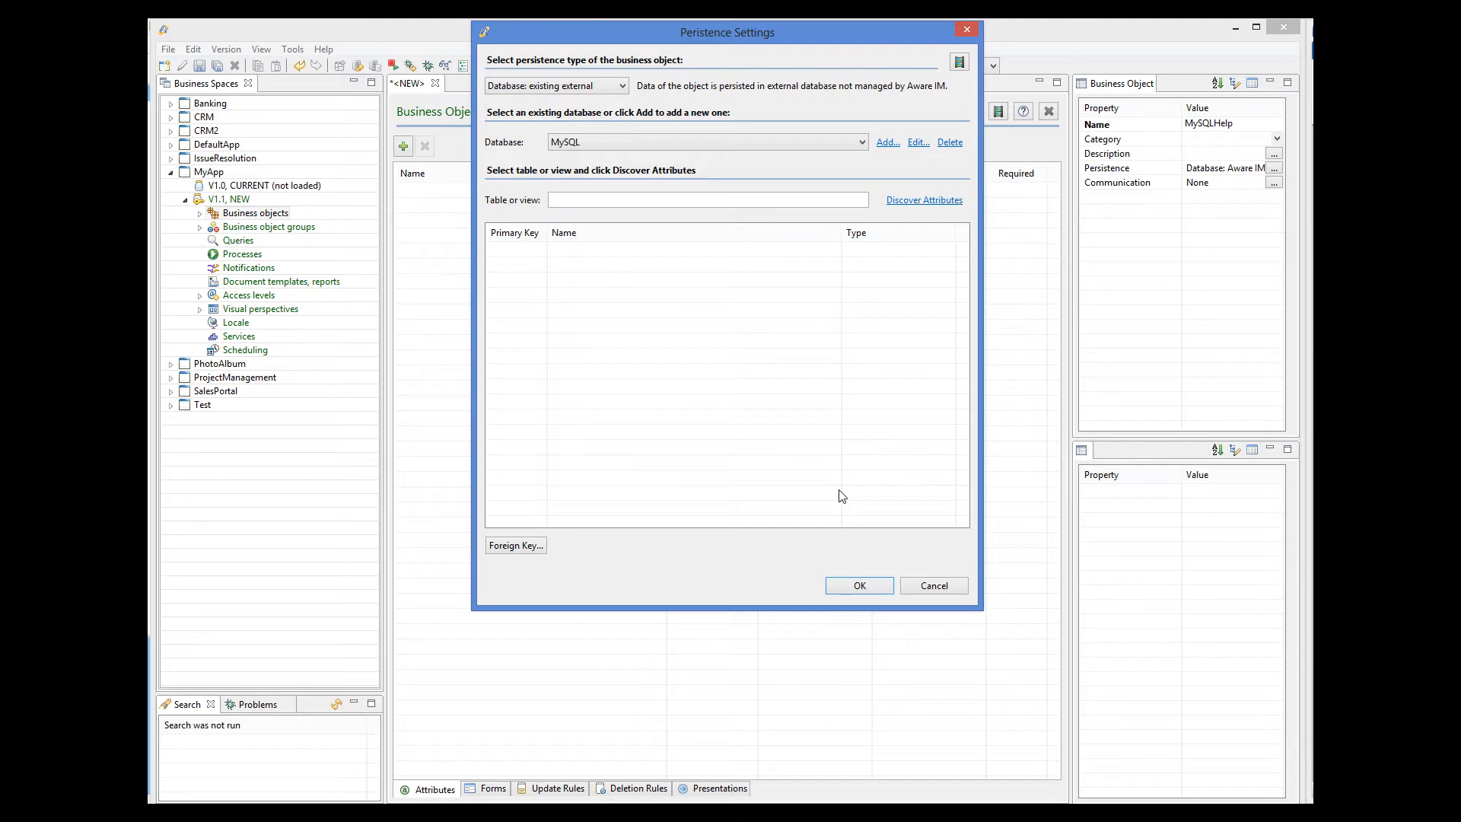
# Map MySQLHelp to the help_topic table and discover its columns, accepting the foreign-key prompt.
pyautogui.click(613, 200)
pyautogui.write('help_topic')
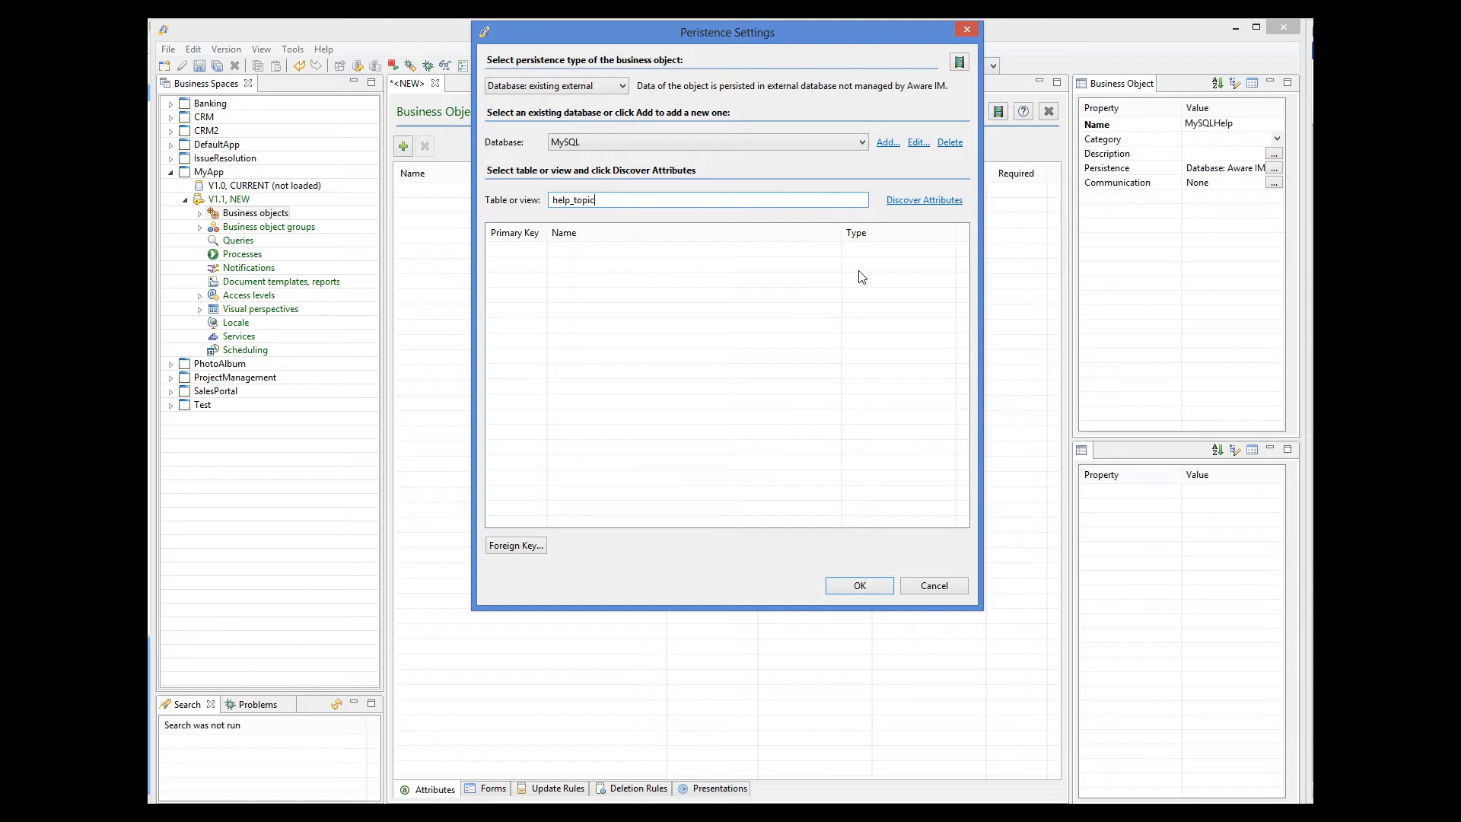
pyautogui.click(930, 202)
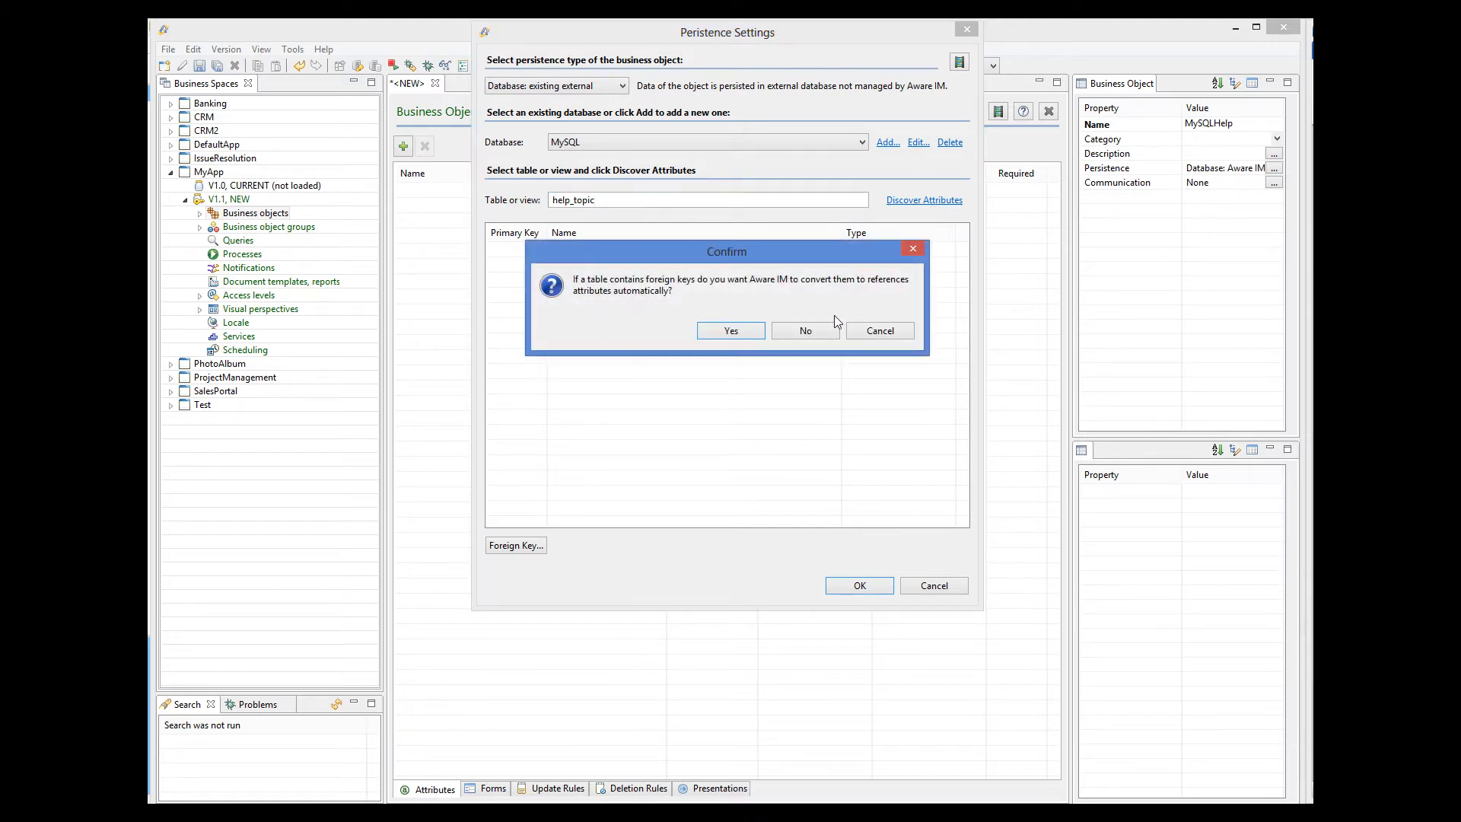
pyautogui.click(826, 330)
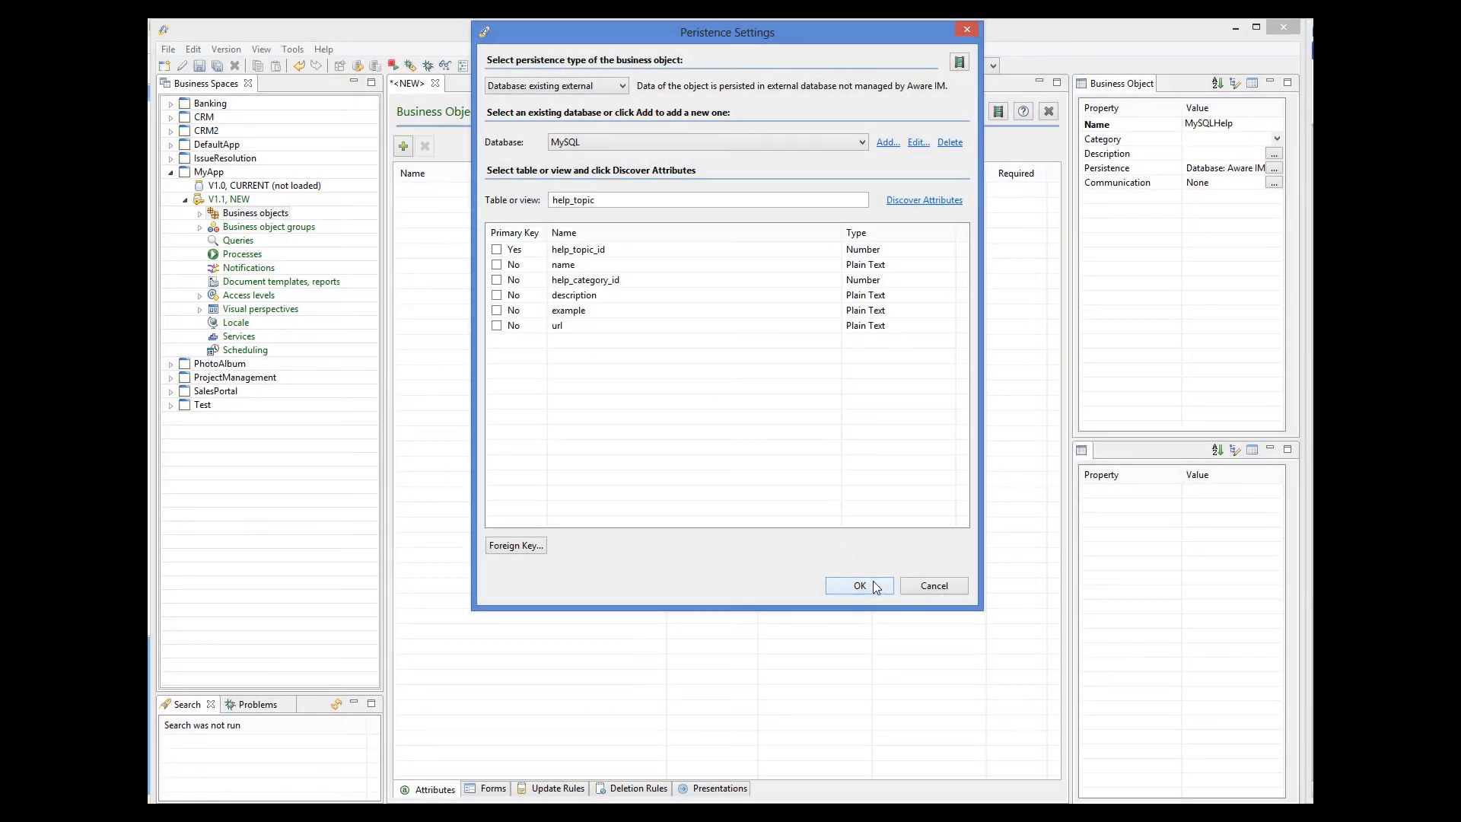
# Apply the help_topic table mapping and save the MySQLHelp business object.
pyautogui.click(860, 586)
pyautogui.click(199, 67)
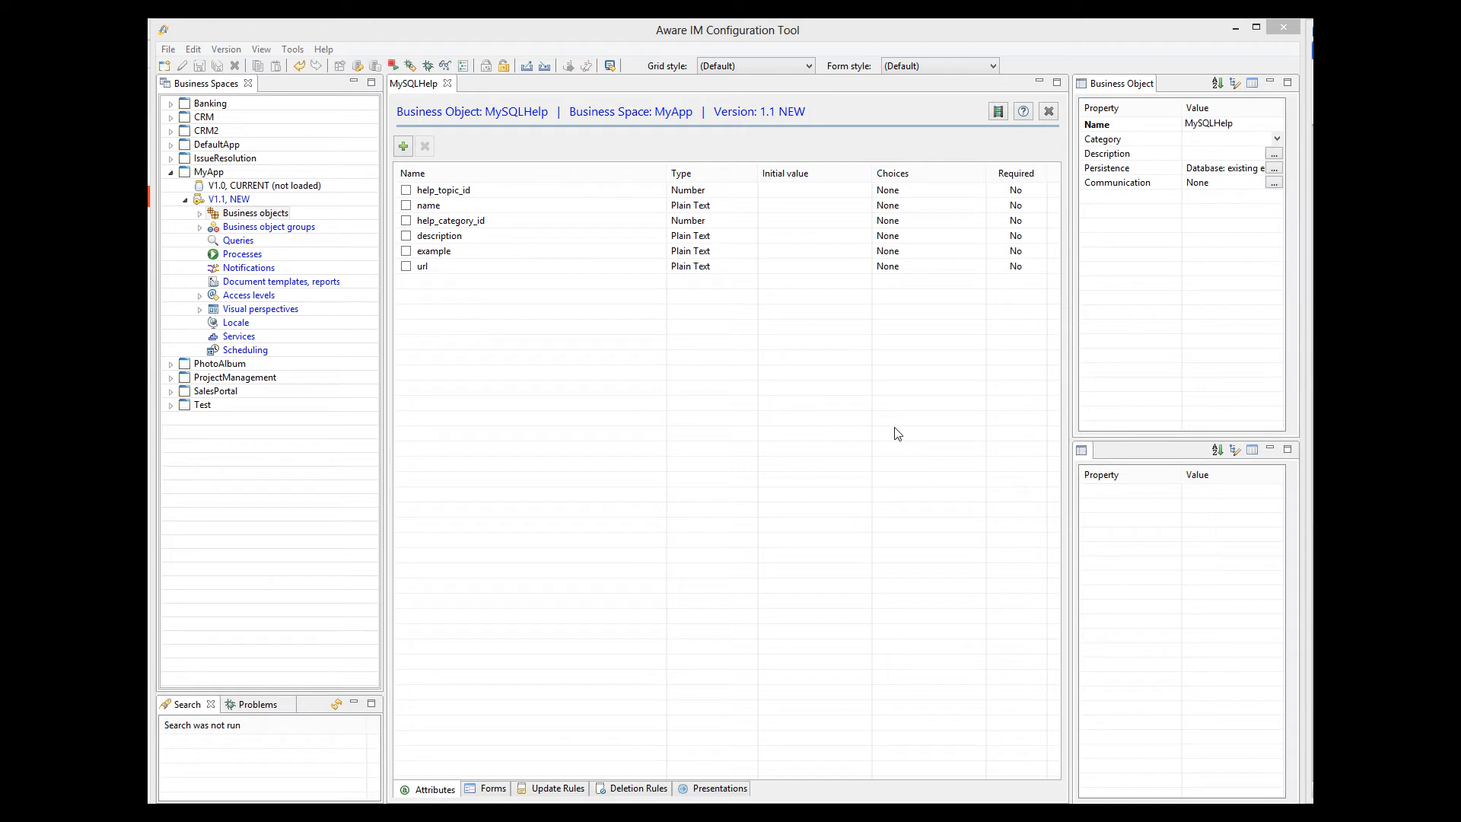
pyautogui.rightClick(230, 242)
# Create a query named MySQL Help that searches MySQLHelp business objects.
pyautogui.click(256, 256)
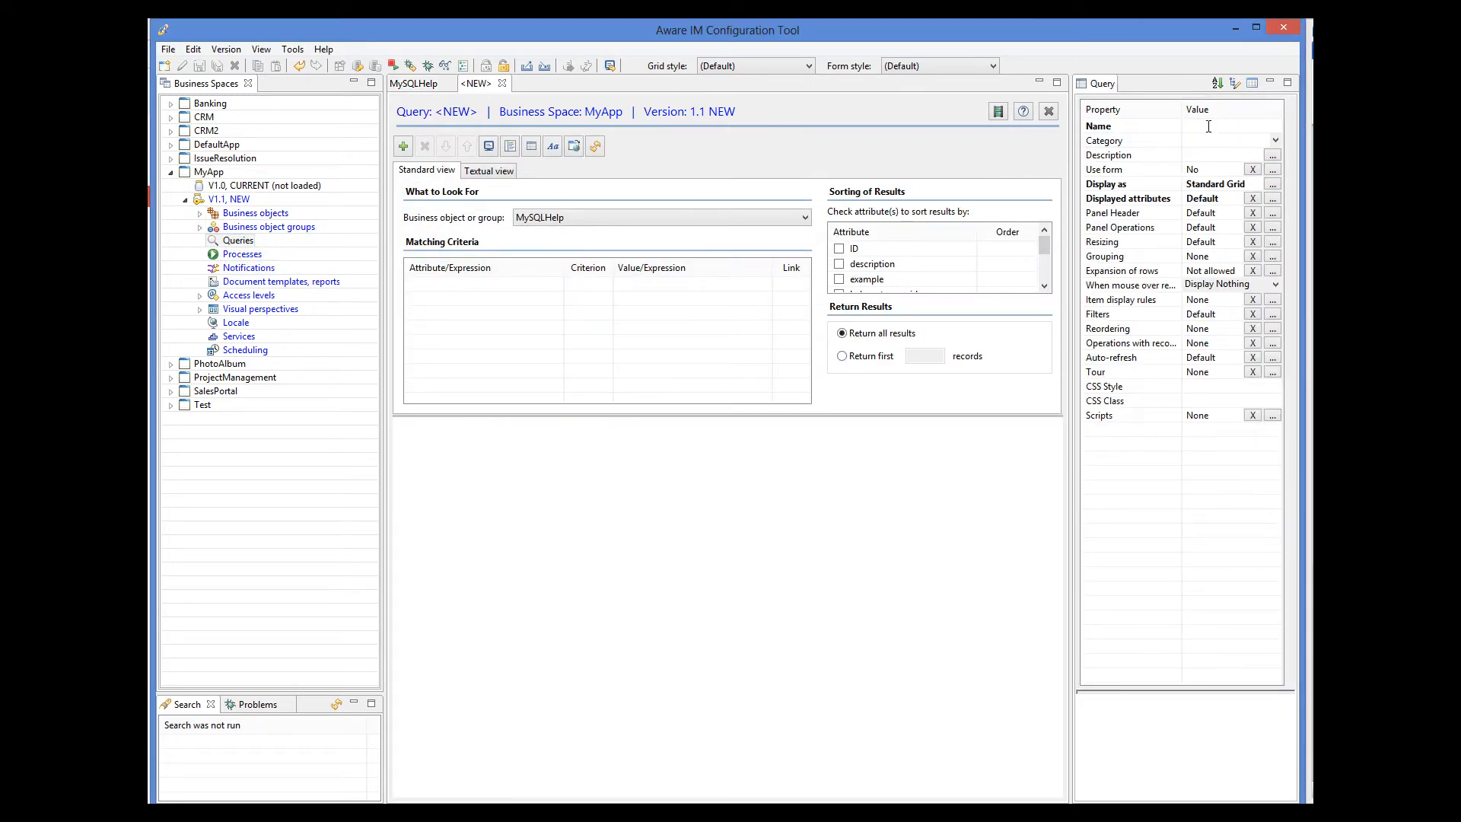
pyautogui.click(1211, 126)
pyautogui.write('MySQL Help')
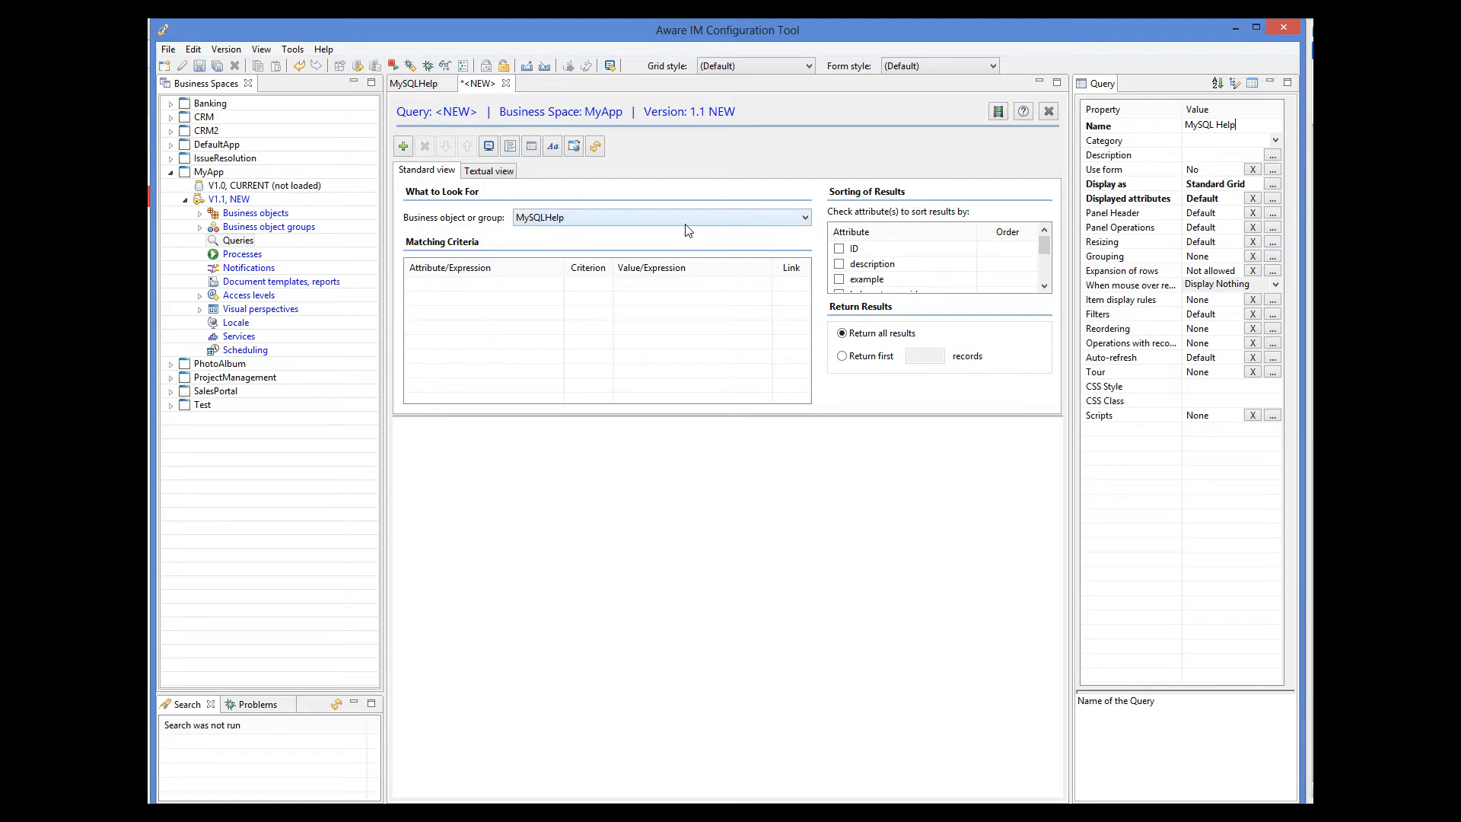
pyautogui.click(608, 221)
pyautogui.click(609, 232)
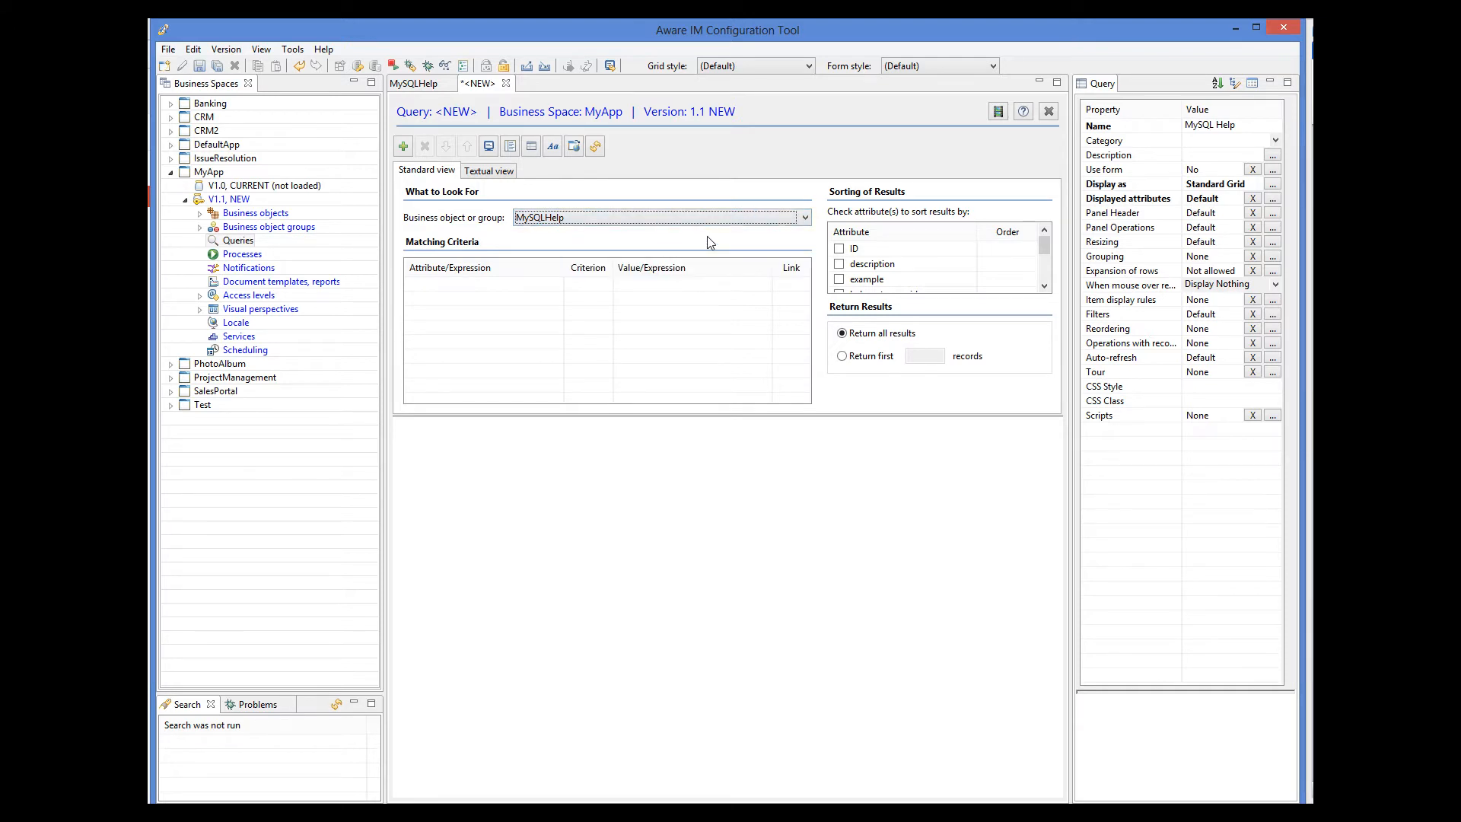
# Show only the name and url attributes in the MySQL Help results grid.
pyautogui.click(1272, 198)
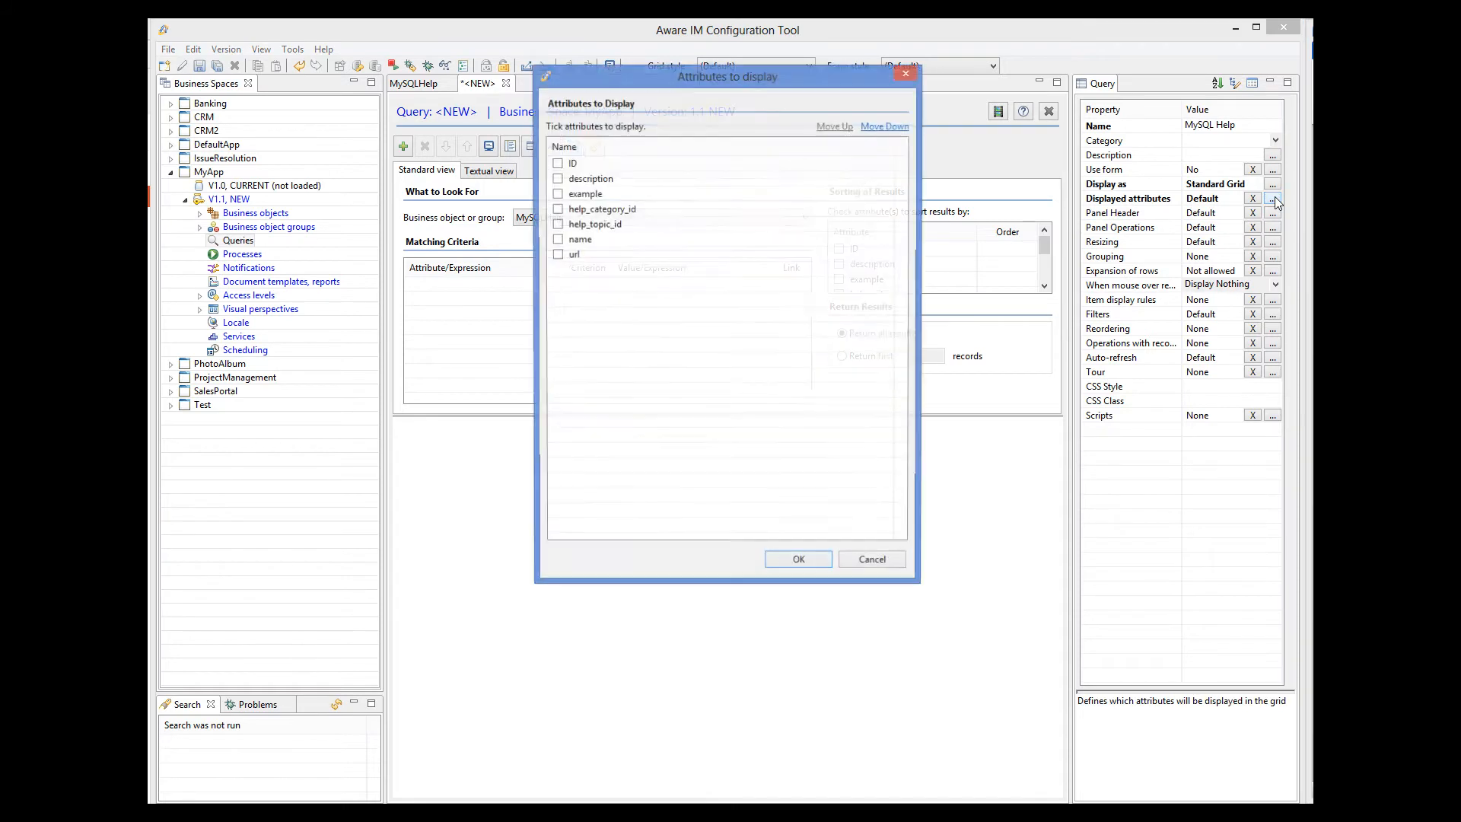
pyautogui.click(557, 239)
pyautogui.click(557, 255)
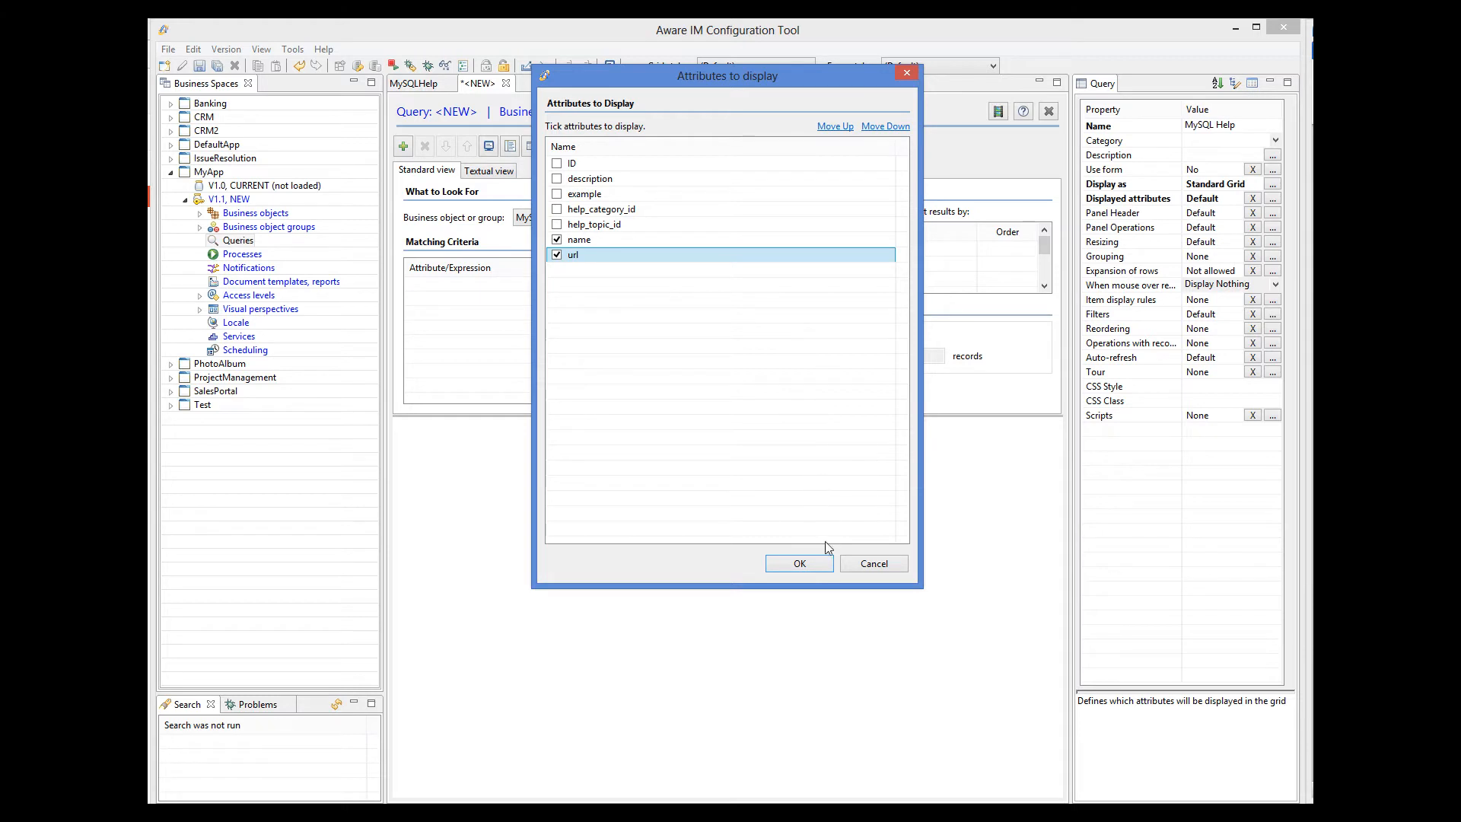
pyautogui.click(818, 564)
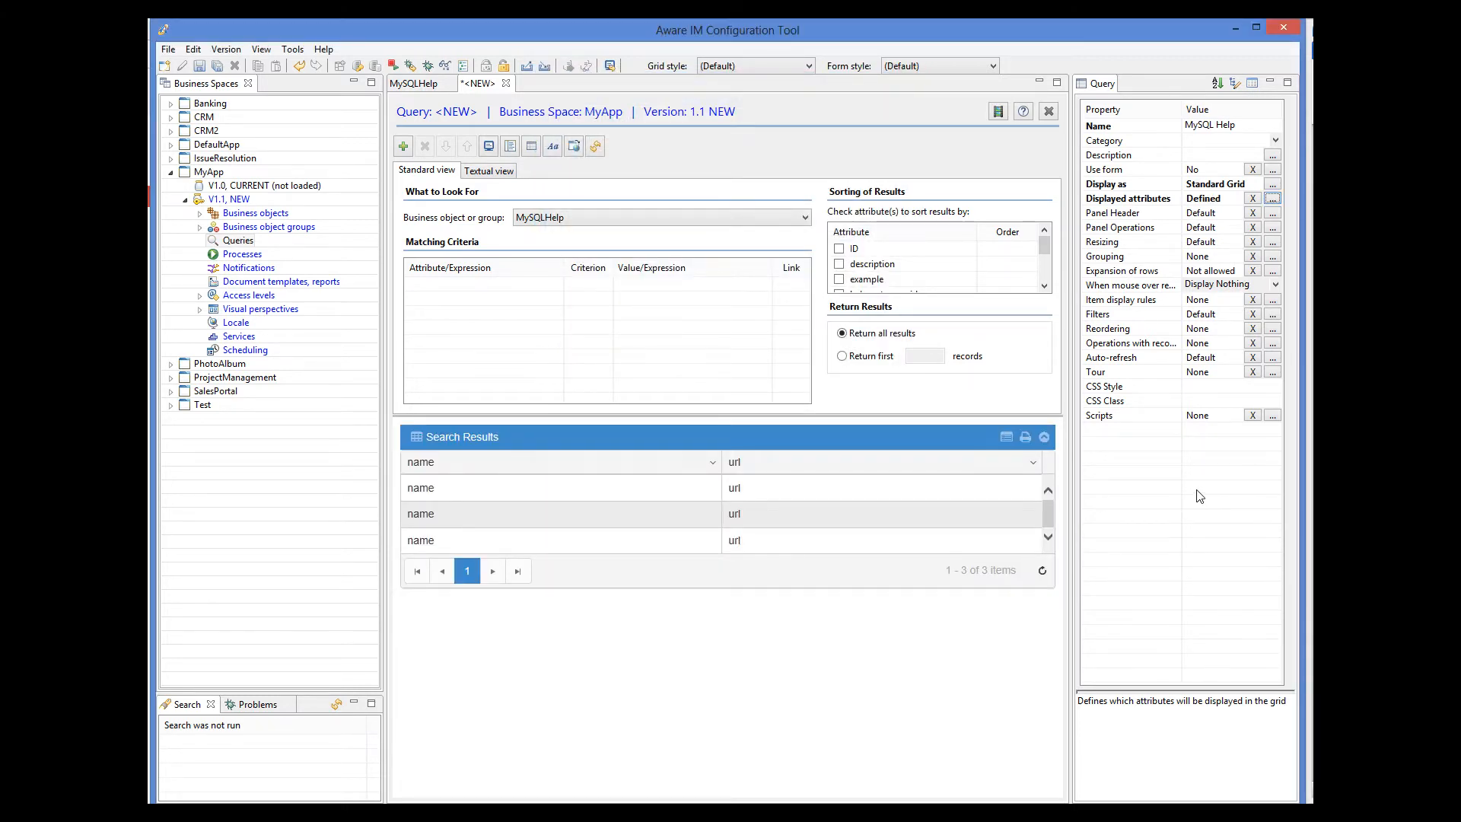
# Make result rows expandable to show each record's description and example values.
pyautogui.click(1274, 274)
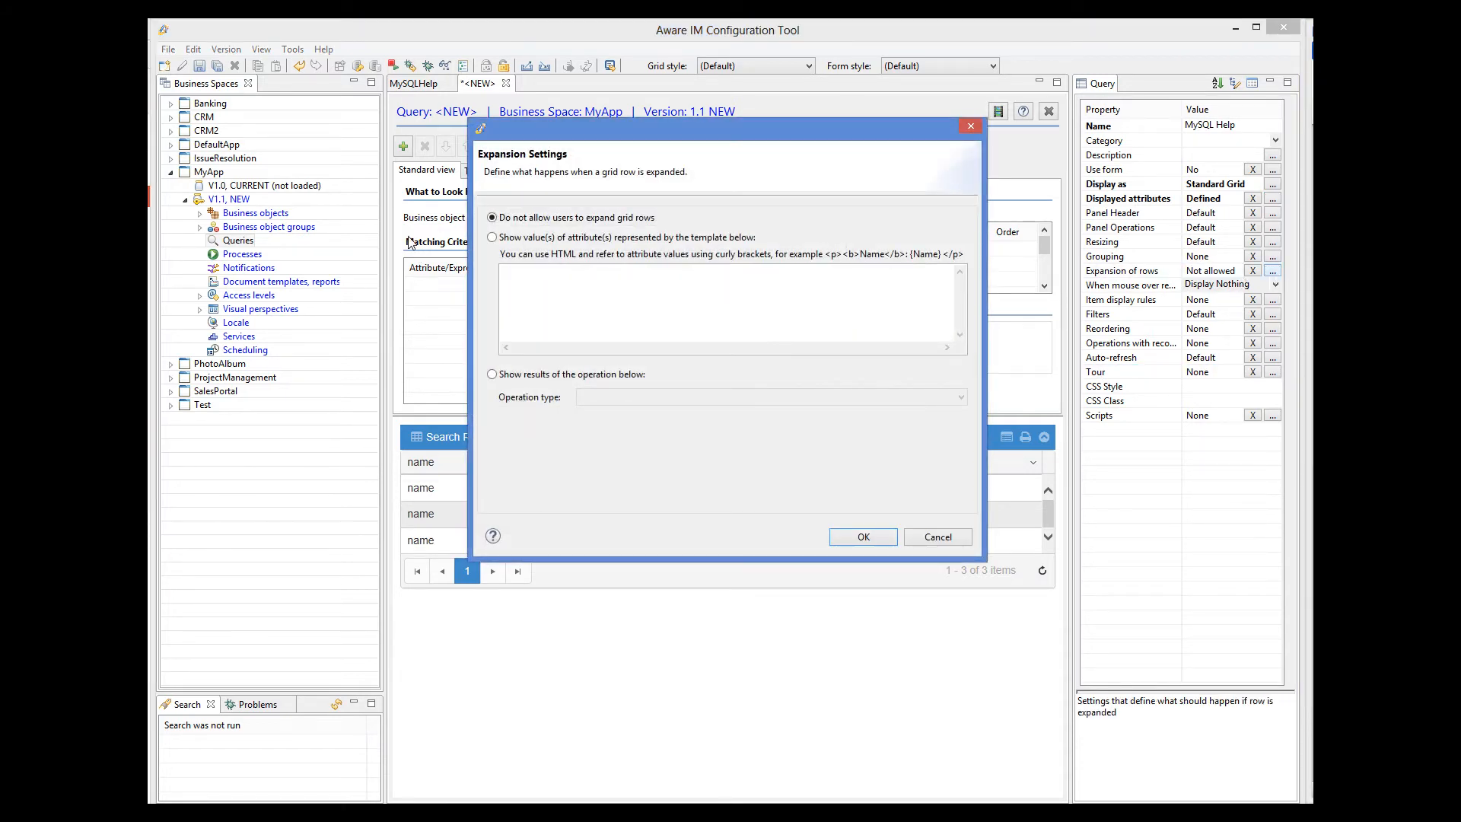
pyautogui.click(493, 238)
pyautogui.write('{description} <br><b>Example:</b><br> {example}')
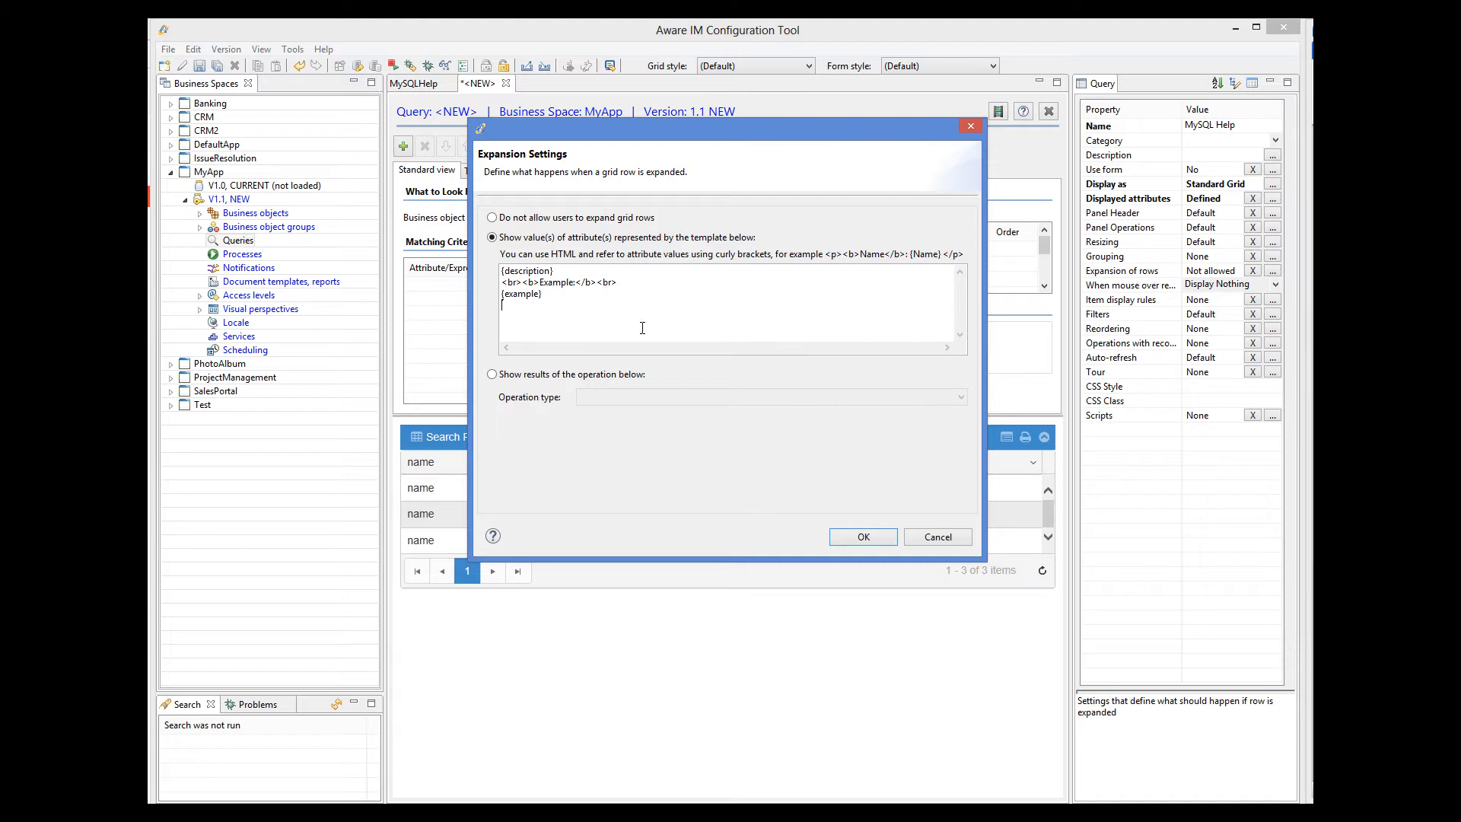
pyautogui.click(862, 536)
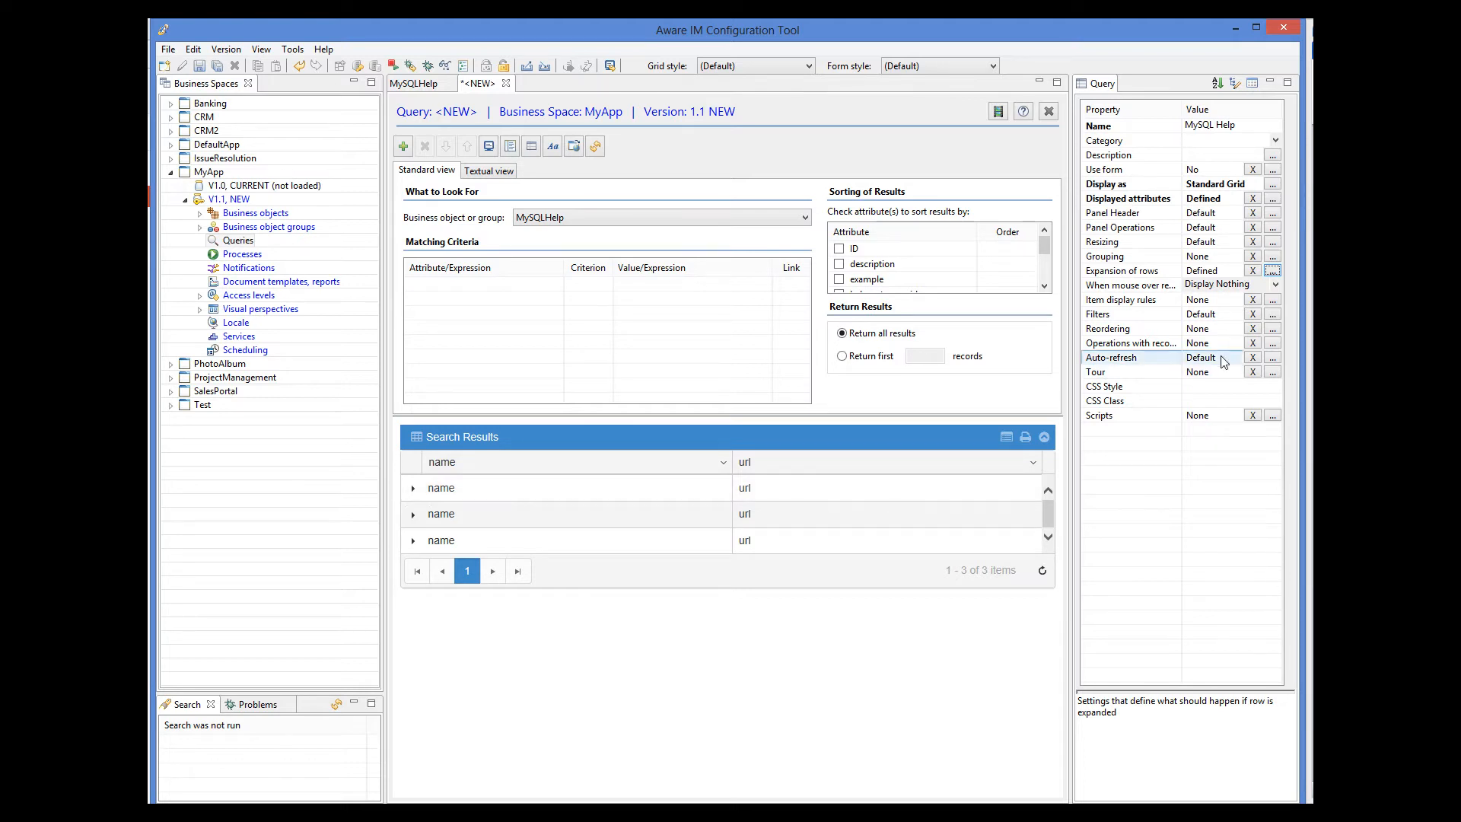
# Add an Edit operation of type Edit Object to each result row and save the query.
pyautogui.click(1271, 344)
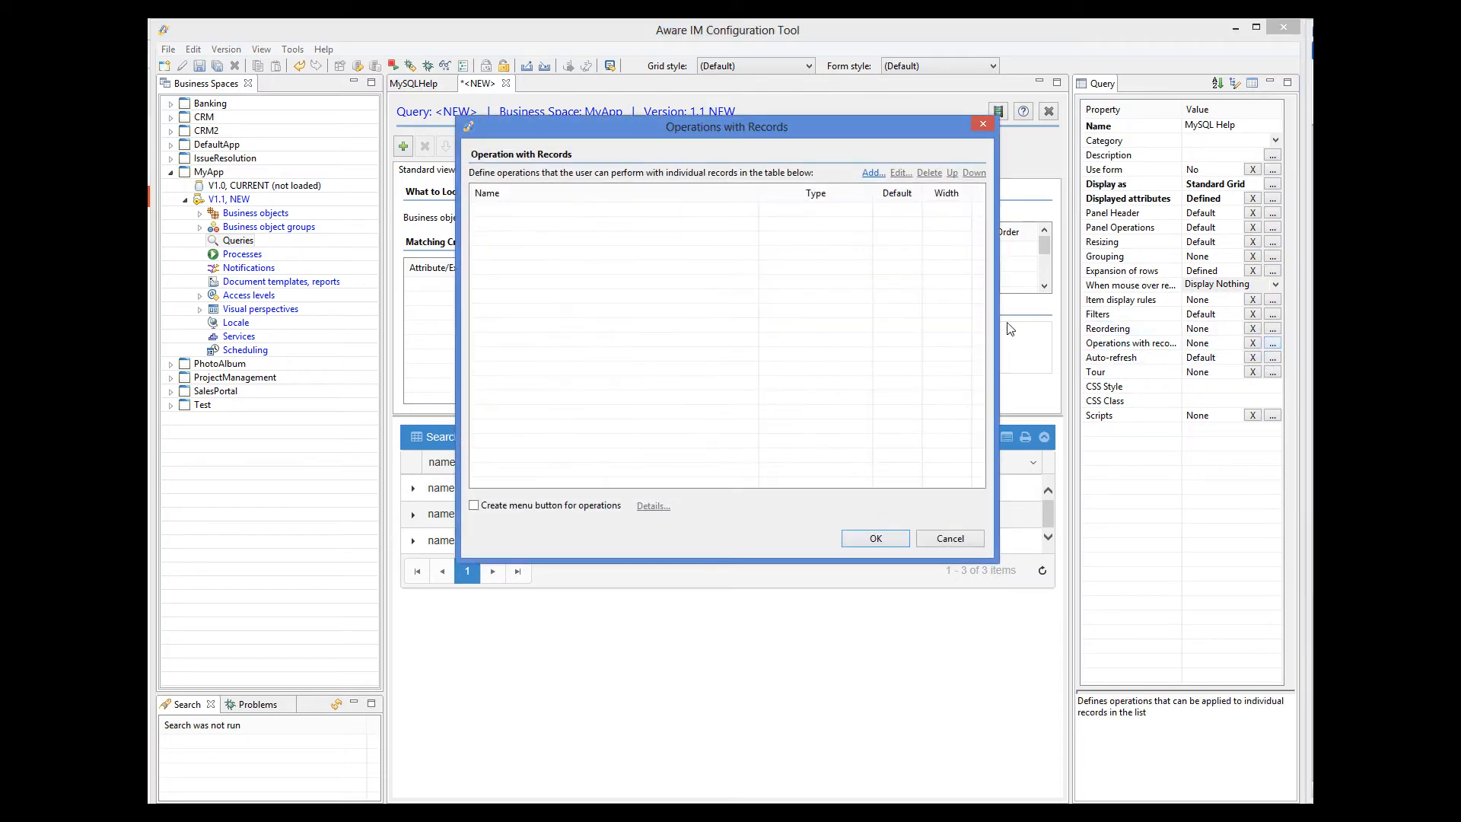
pyautogui.click(873, 174)
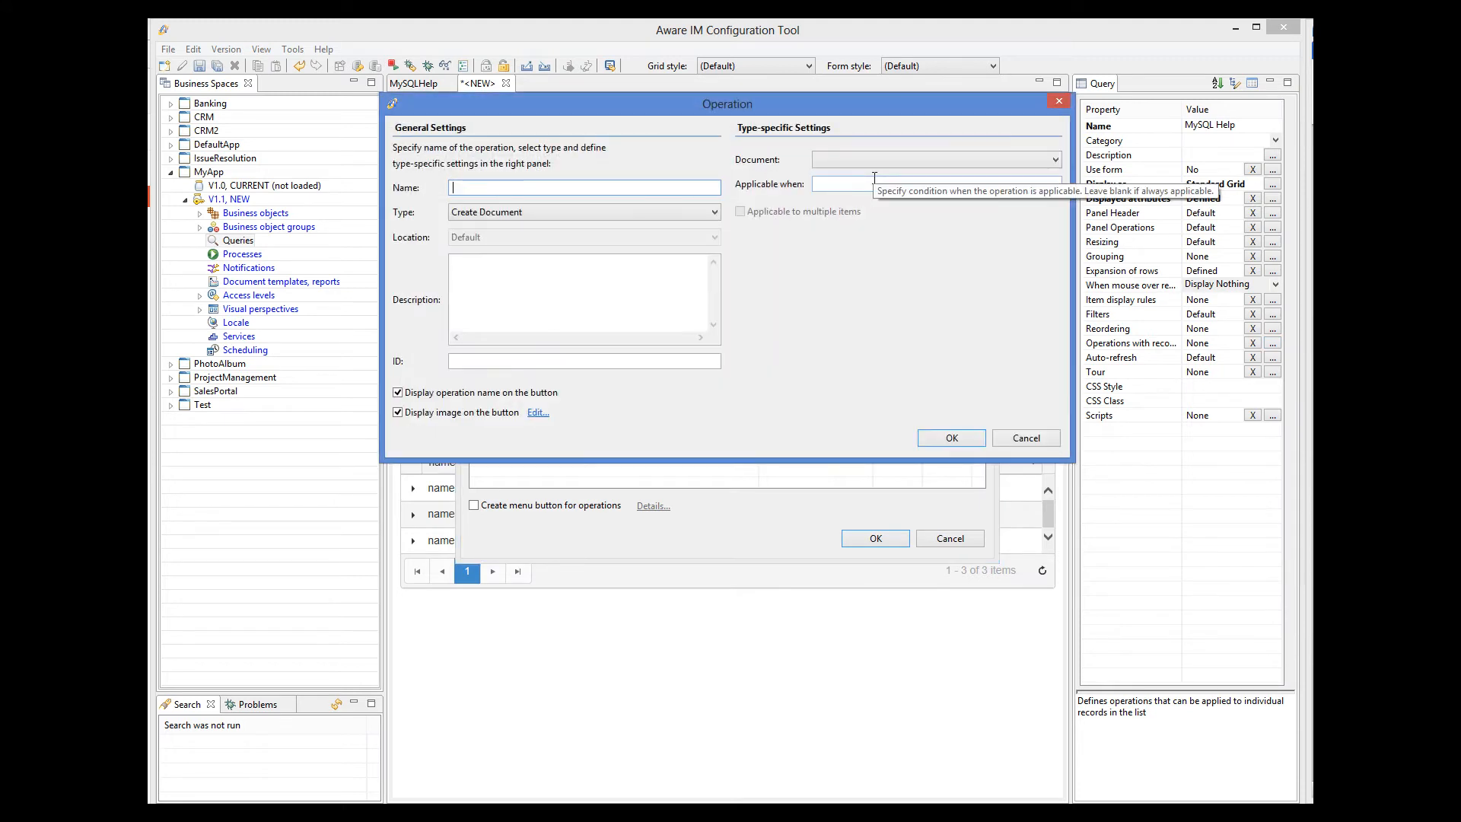
pyautogui.write('Edit')
pyautogui.click(555, 208)
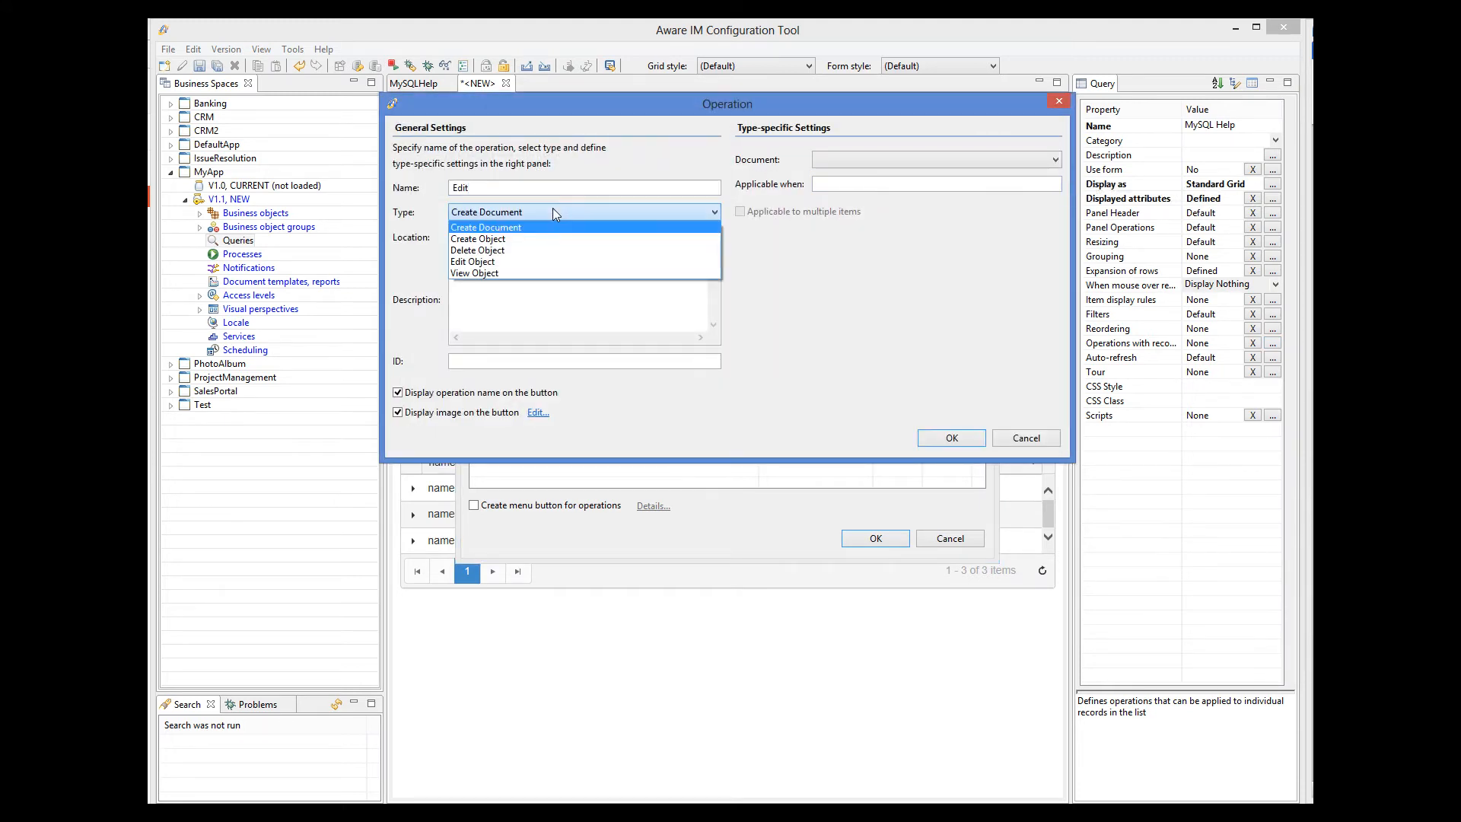
pyautogui.click(491, 262)
pyautogui.click(951, 439)
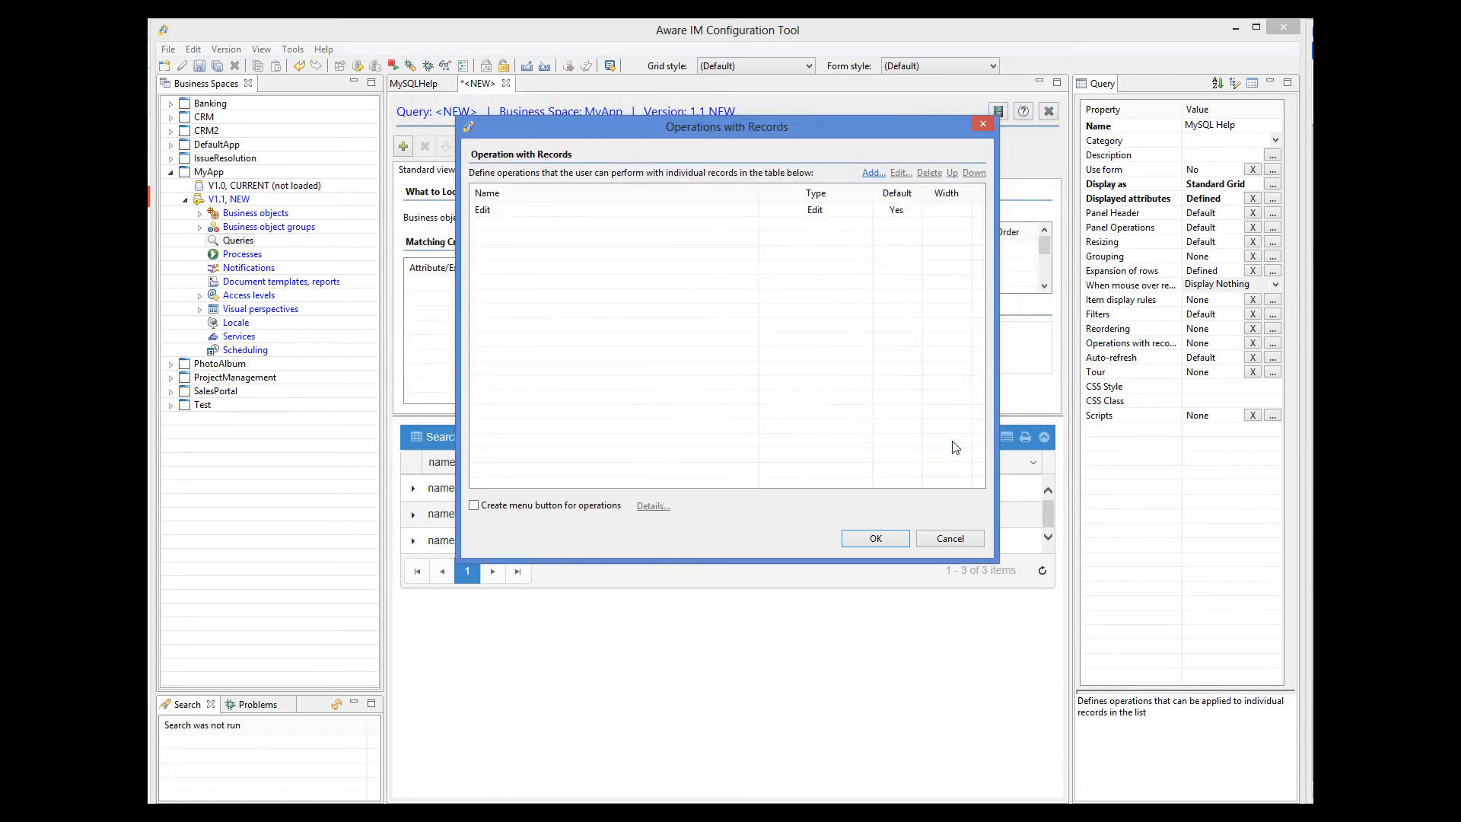
pyautogui.click(879, 538)
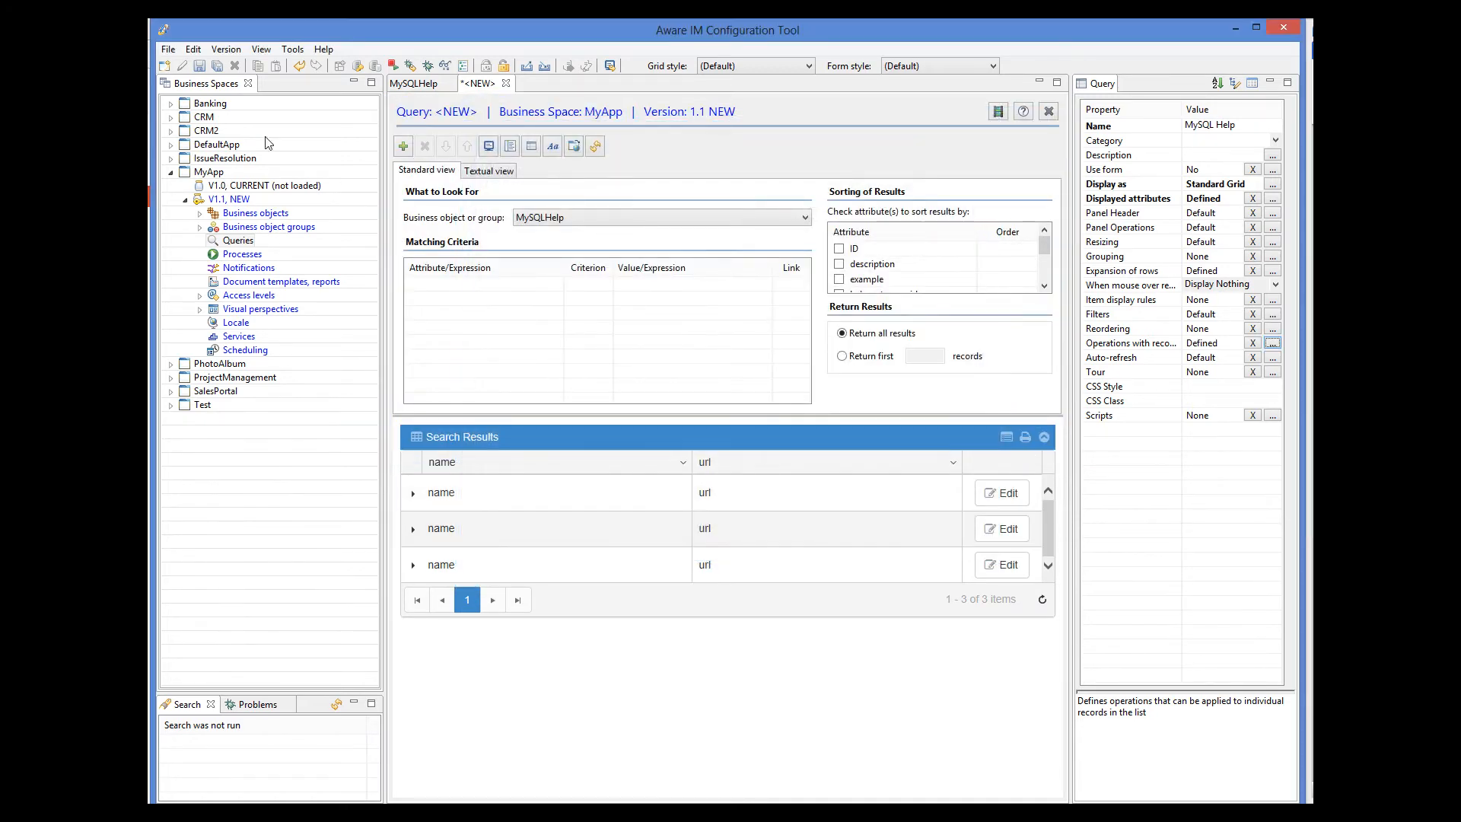
pyautogui.click(199, 66)
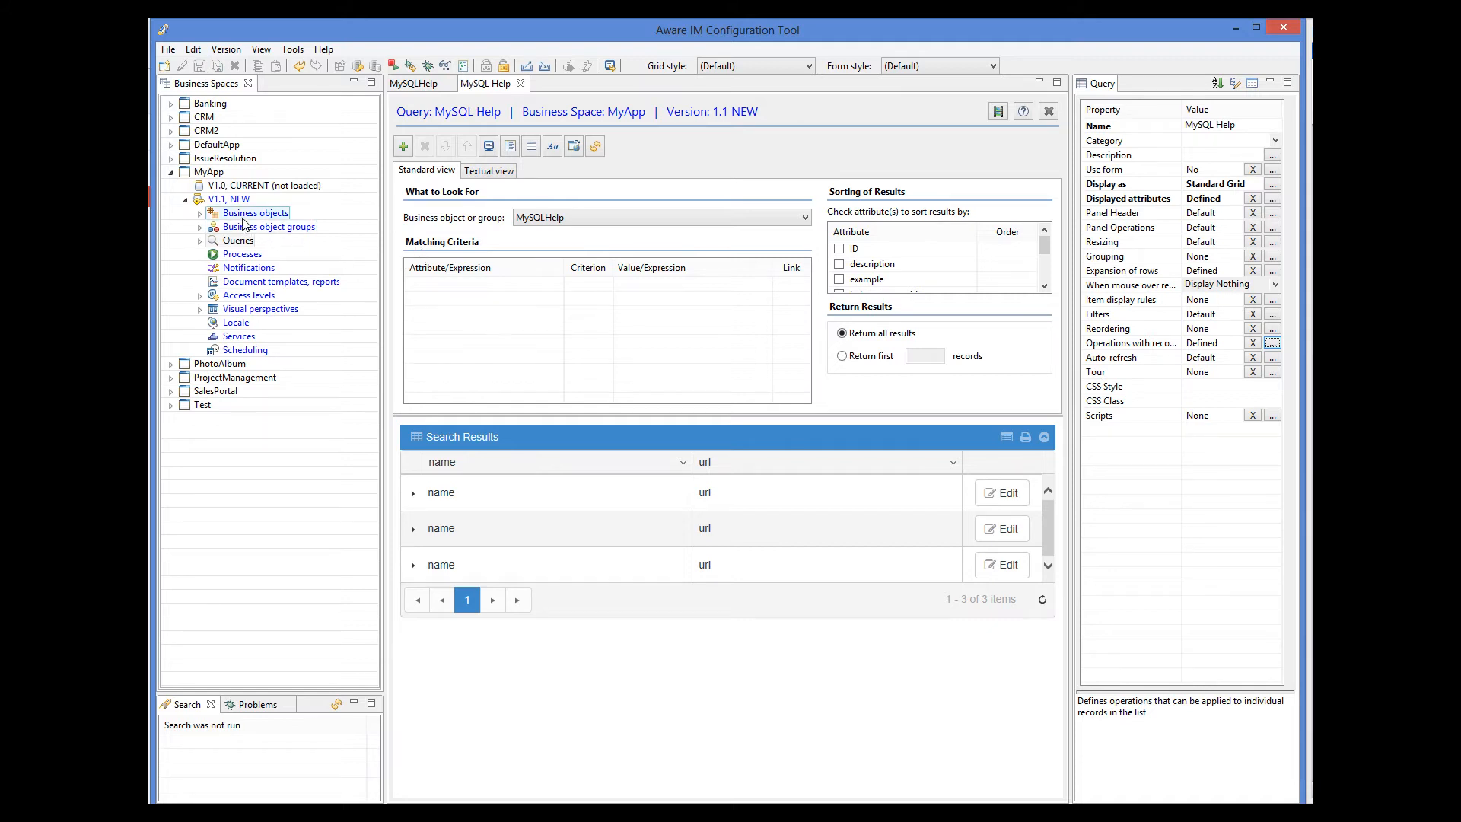
# Put MyApp V1.1 under test and accept the business space version update.
pyautogui.rightClick(237, 201)
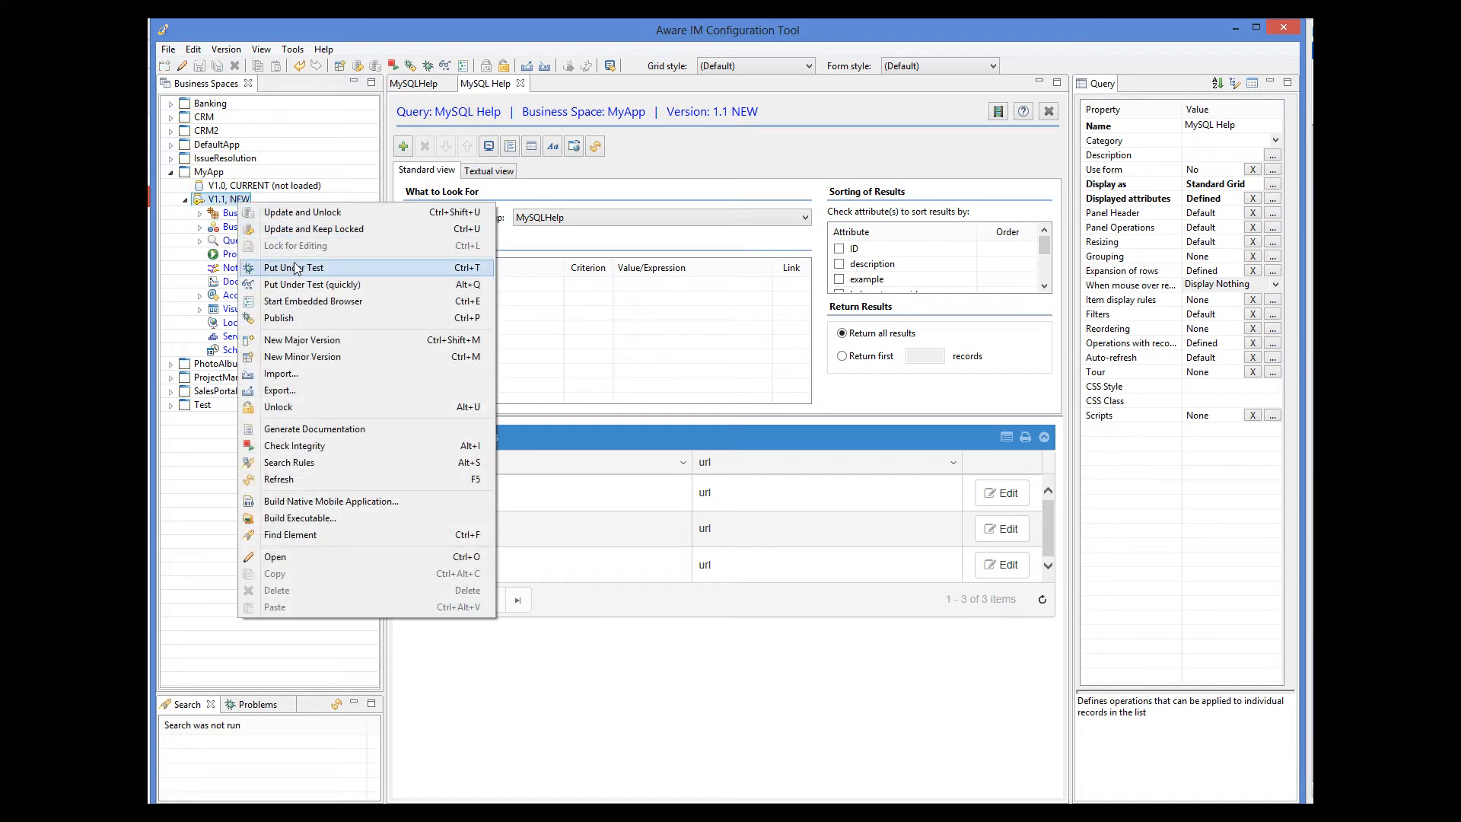
pyautogui.click(296, 268)
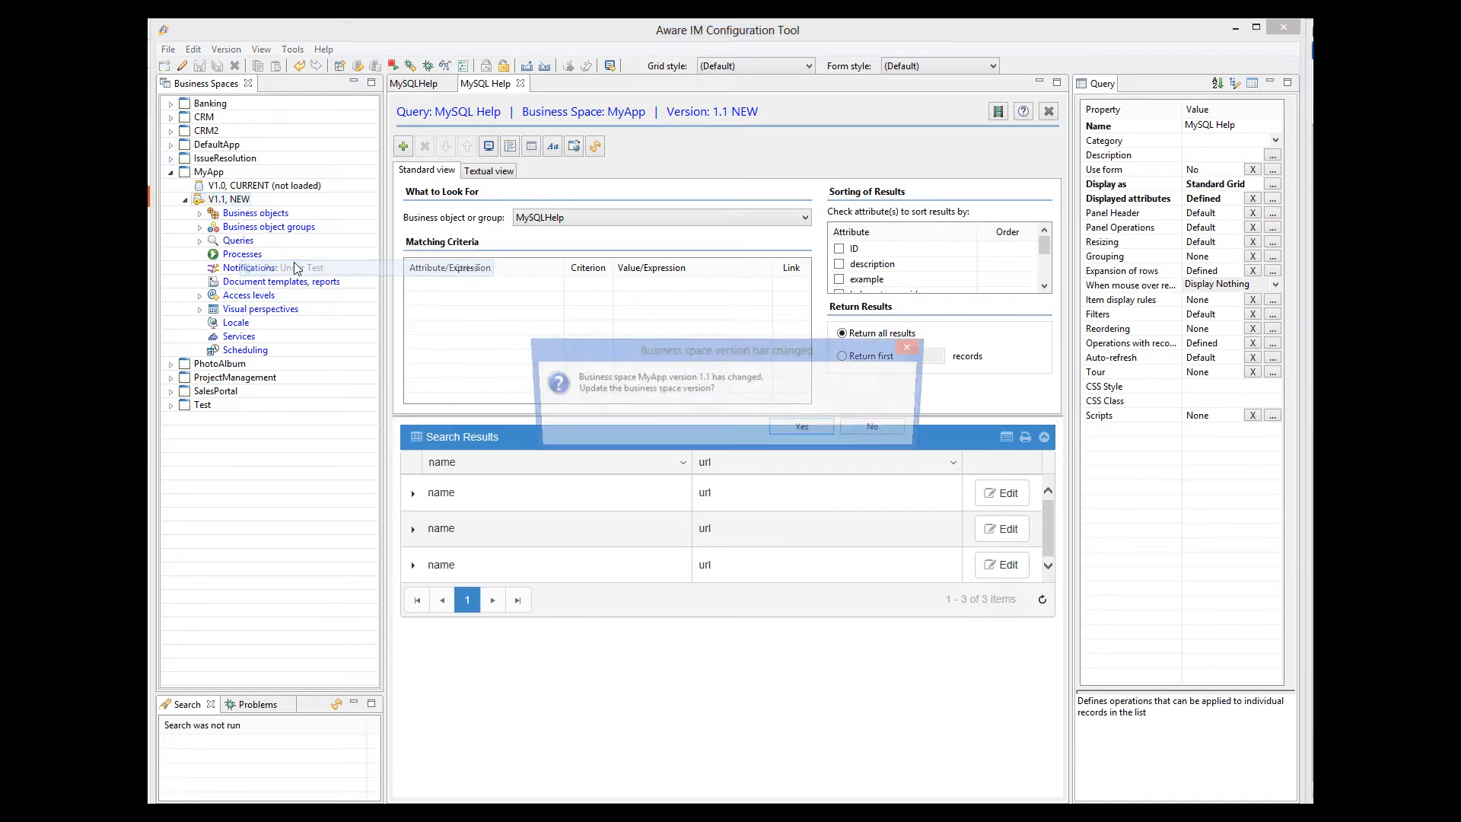
pyautogui.click(792, 431)
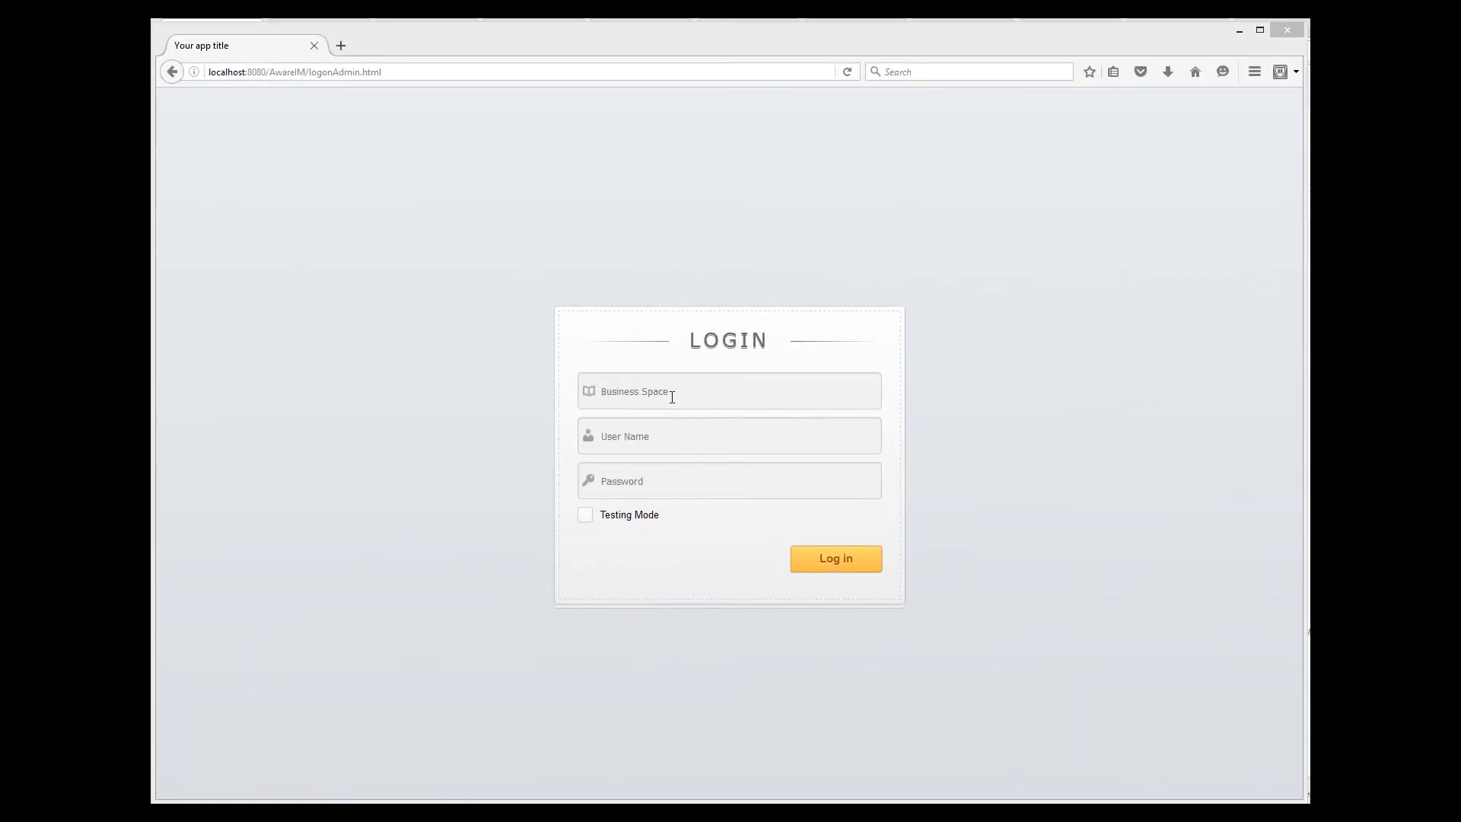
# Log into the MyApp business space as the admin user with the password, Testing Mode enabled.
pyautogui.click(672, 396)
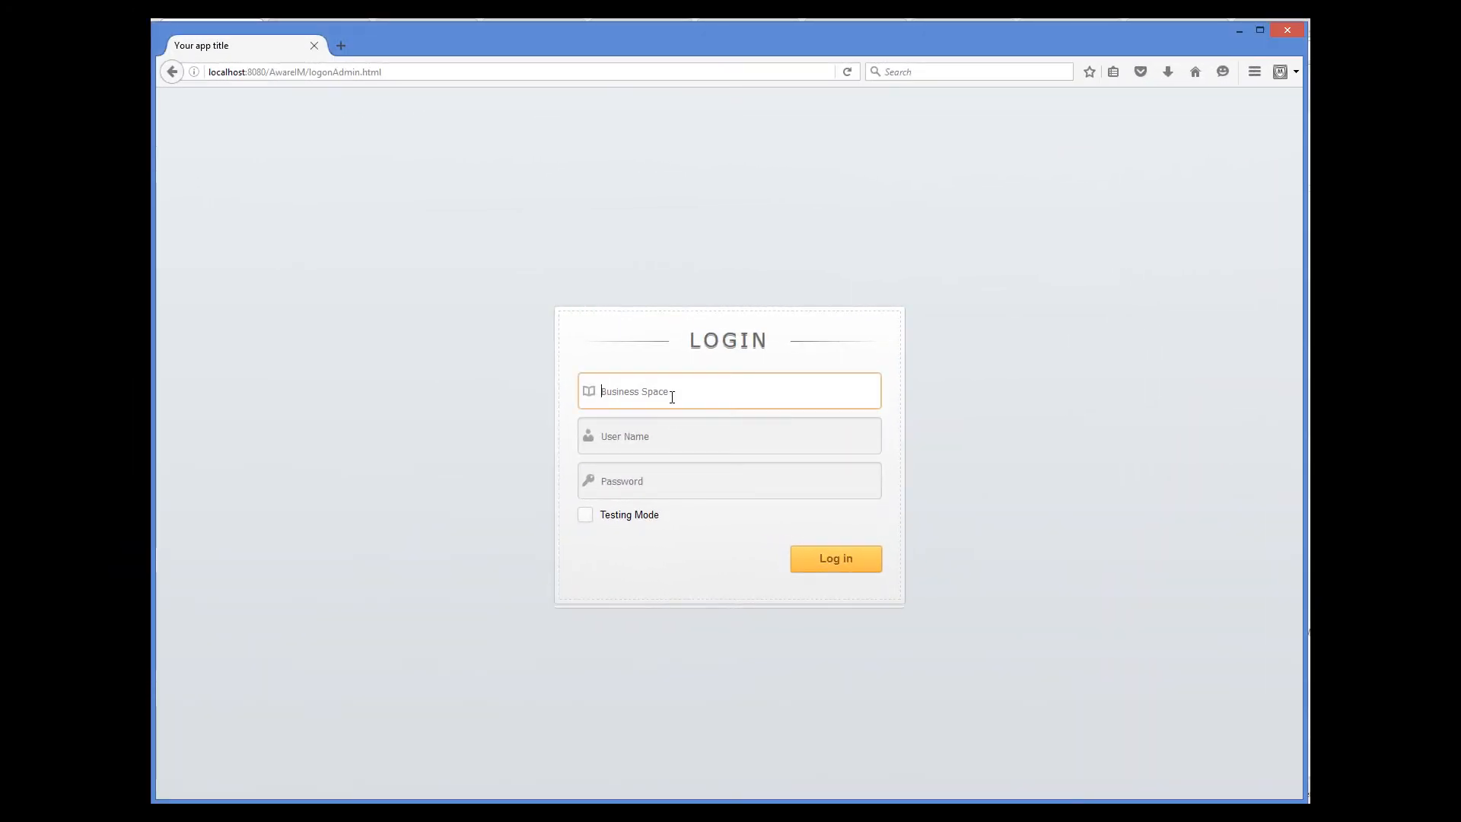
pyautogui.write('My')
pyautogui.click(681, 416)
pyautogui.click(677, 427)
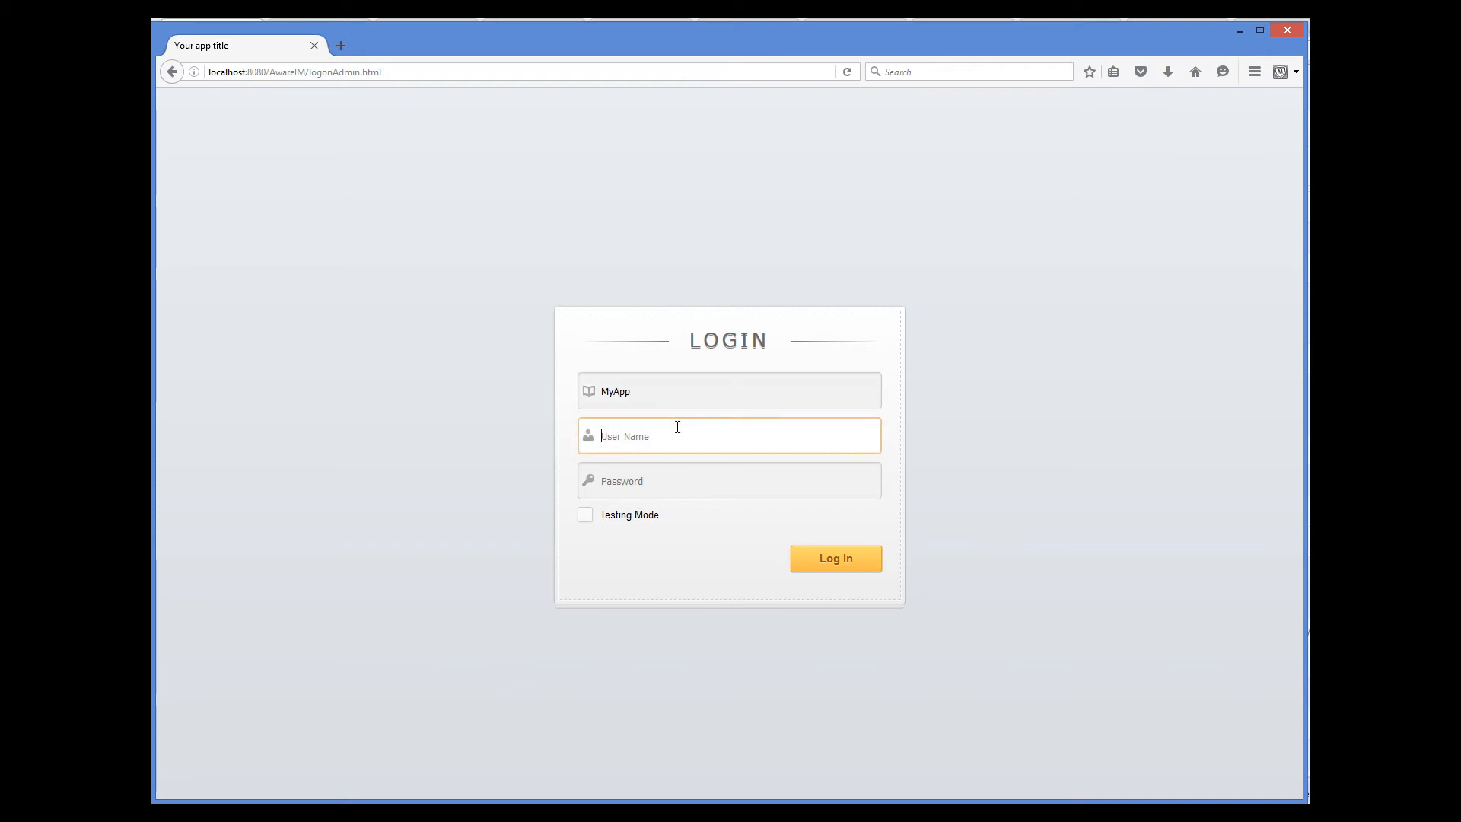
pyautogui.write('a')
pyautogui.click(660, 462)
pyautogui.click(657, 480)
pyautogui.write('admin')
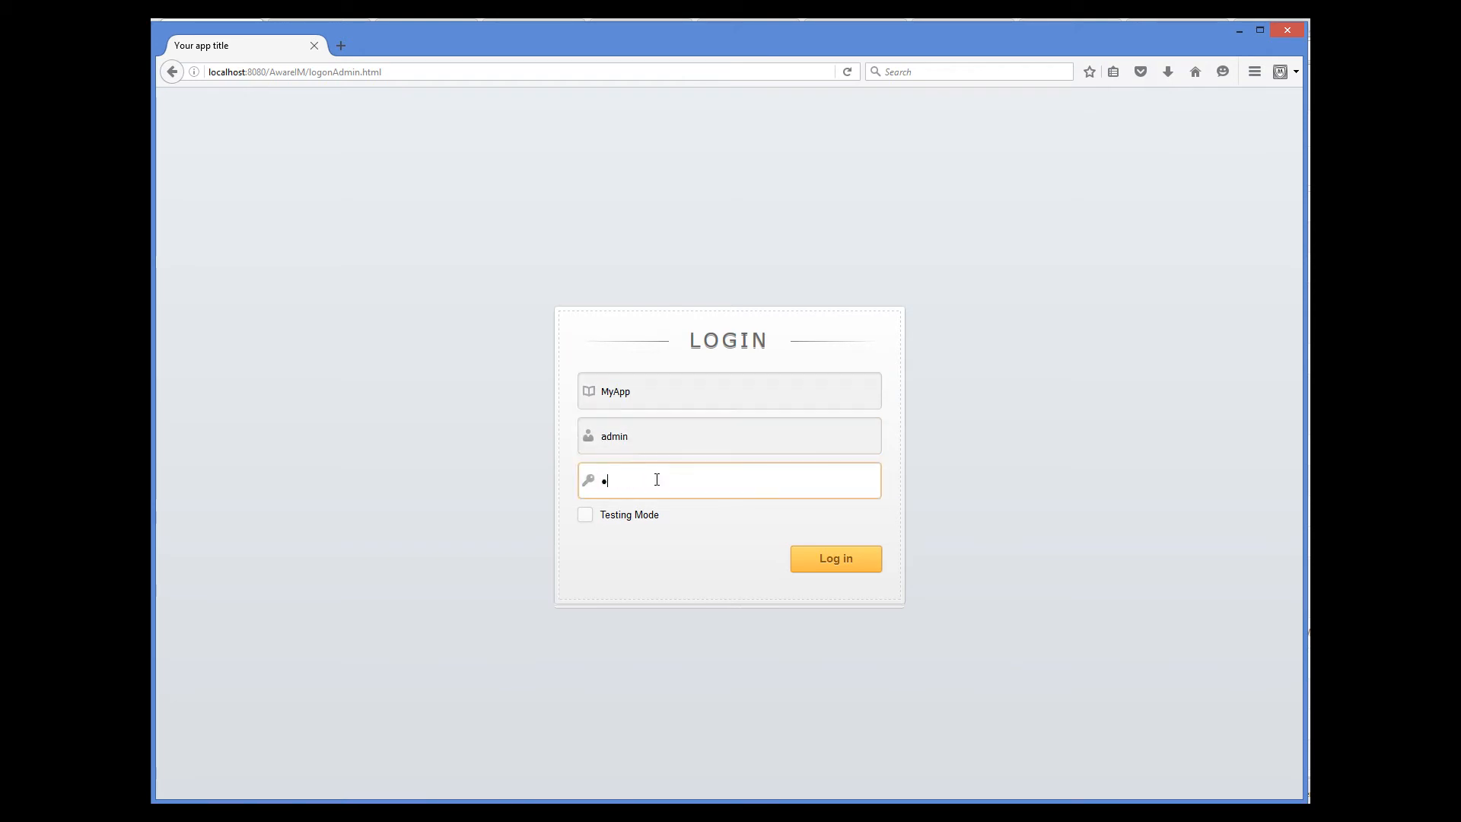
pyautogui.write('123')
pyautogui.click(585, 515)
pyautogui.click(822, 560)
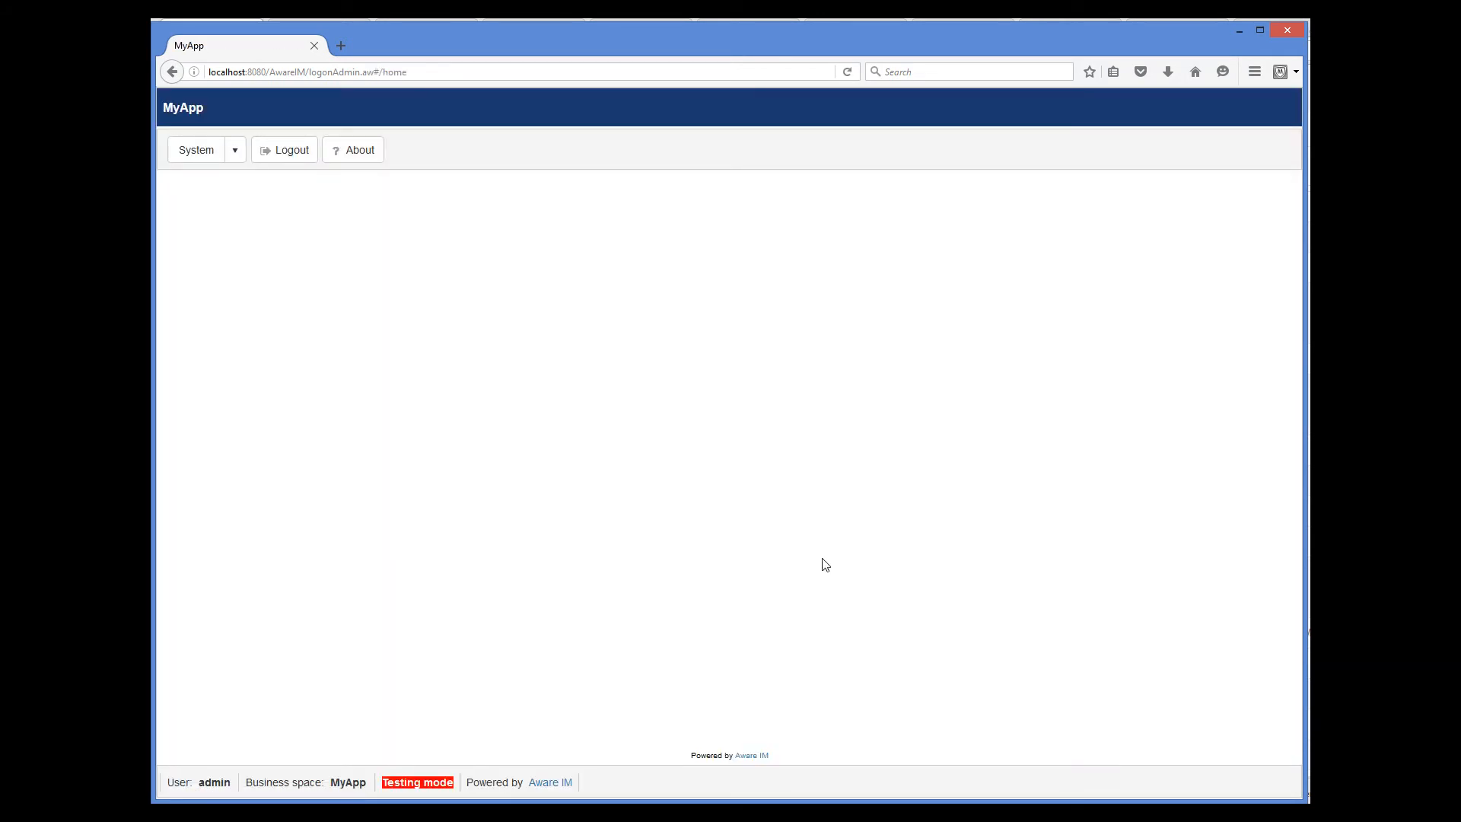
pyautogui.click(237, 150)
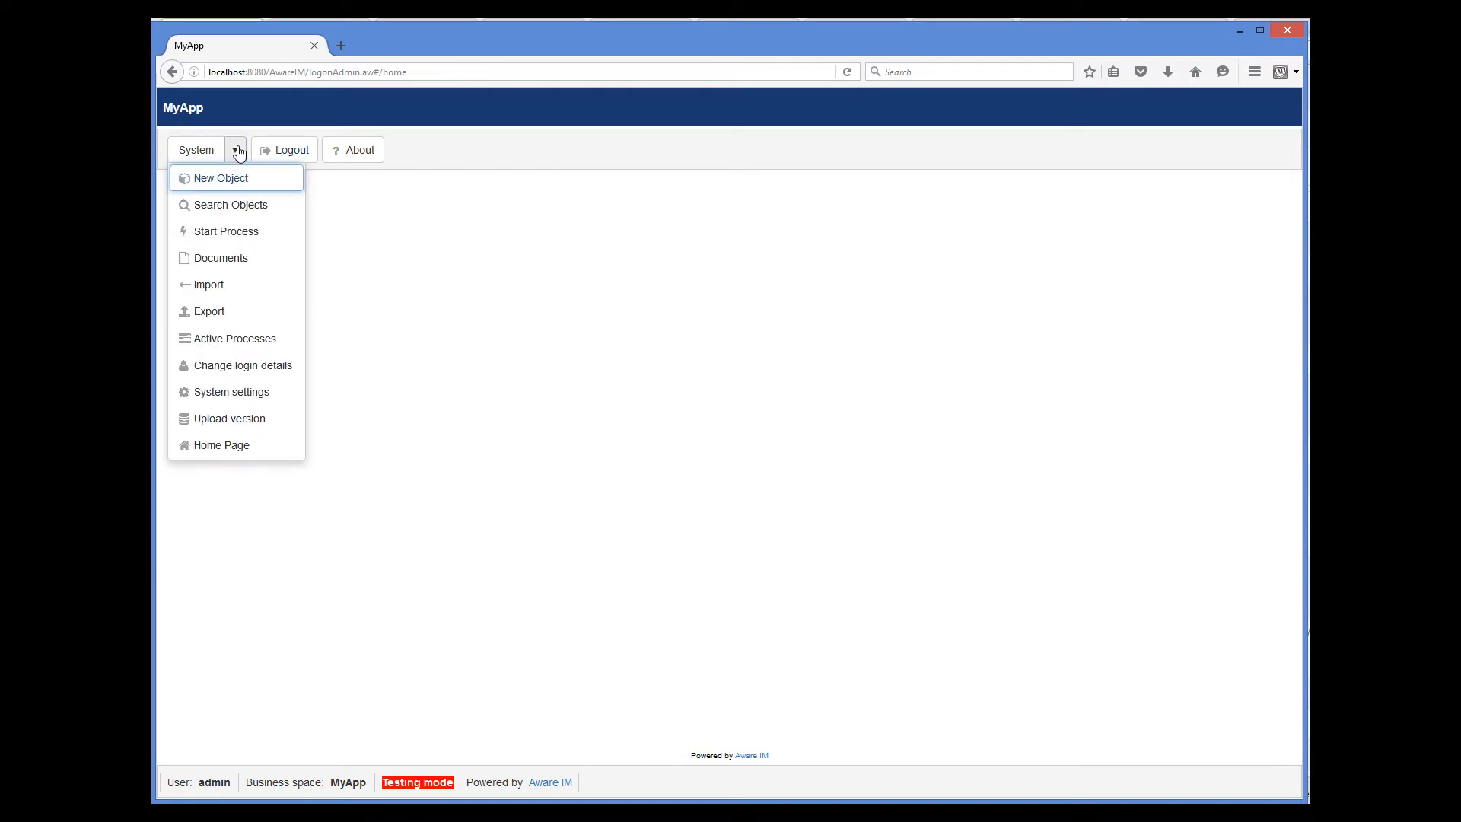
# Search business objects by running the saved MySQLHelp query.
pyautogui.click(230, 205)
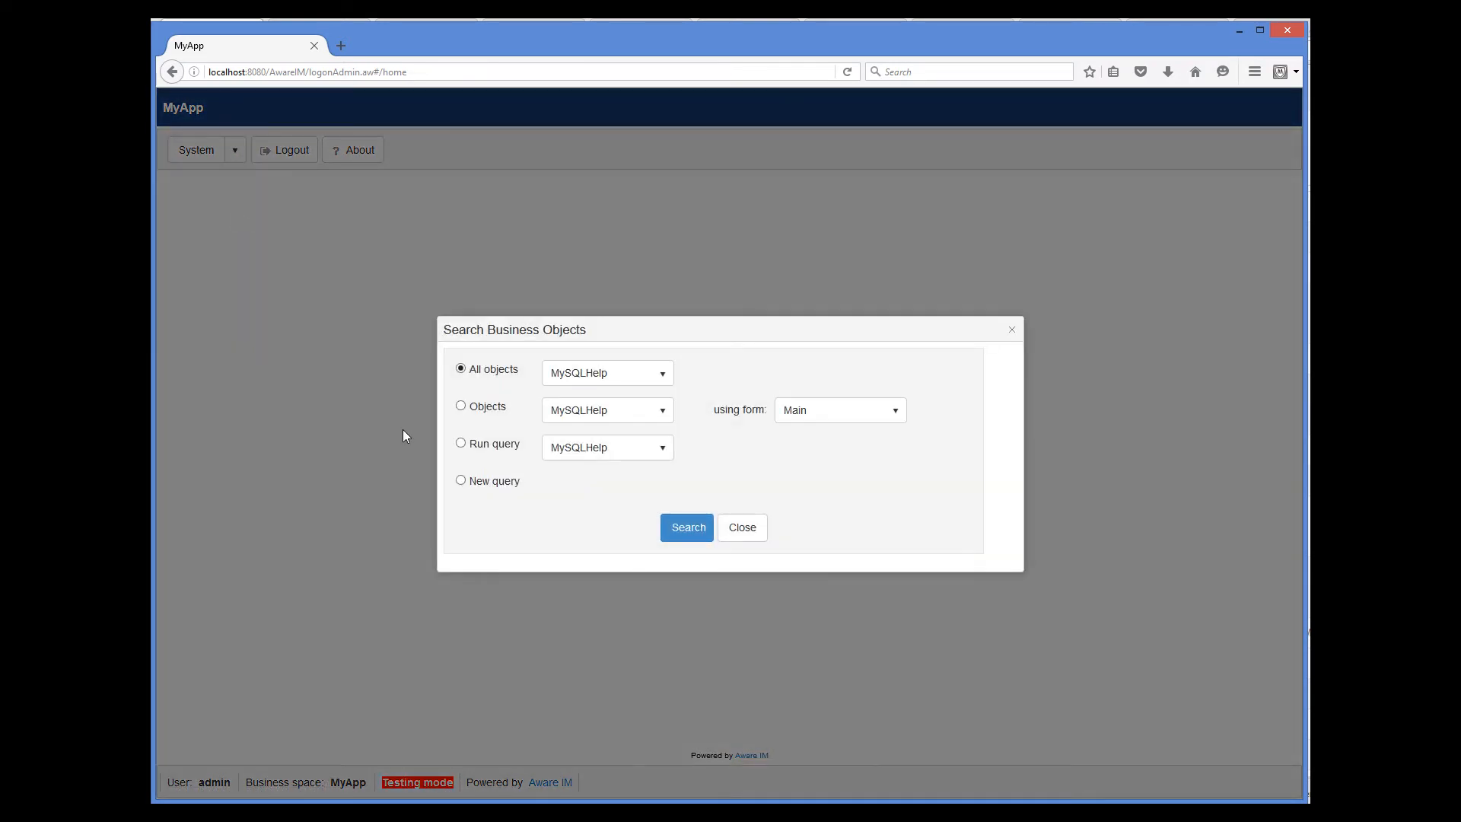
pyautogui.click(462, 444)
pyautogui.click(697, 529)
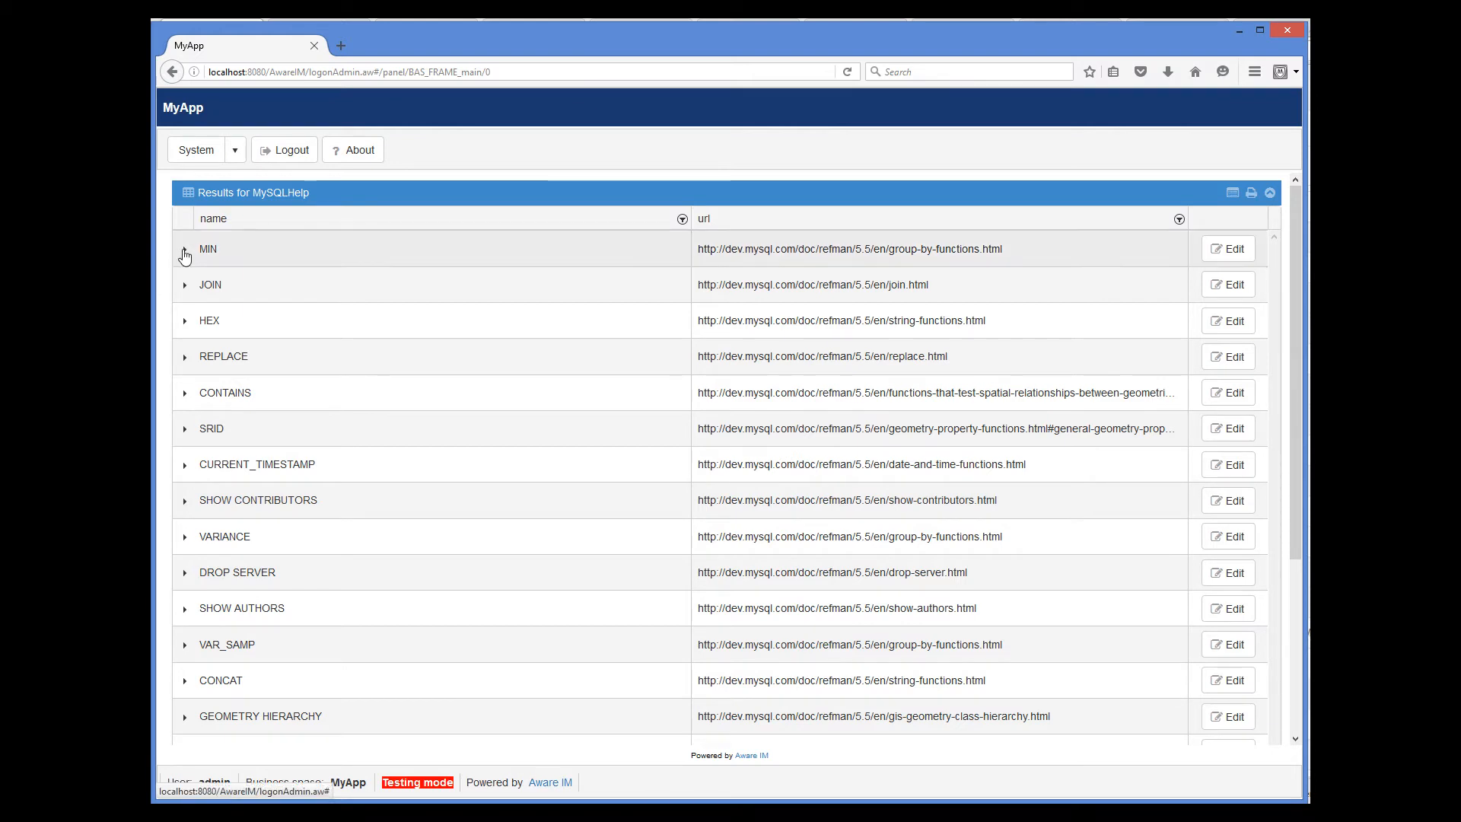
# Expand the MIN and JOIN result rows and open JOIN for editing.
pyautogui.click(184, 251)
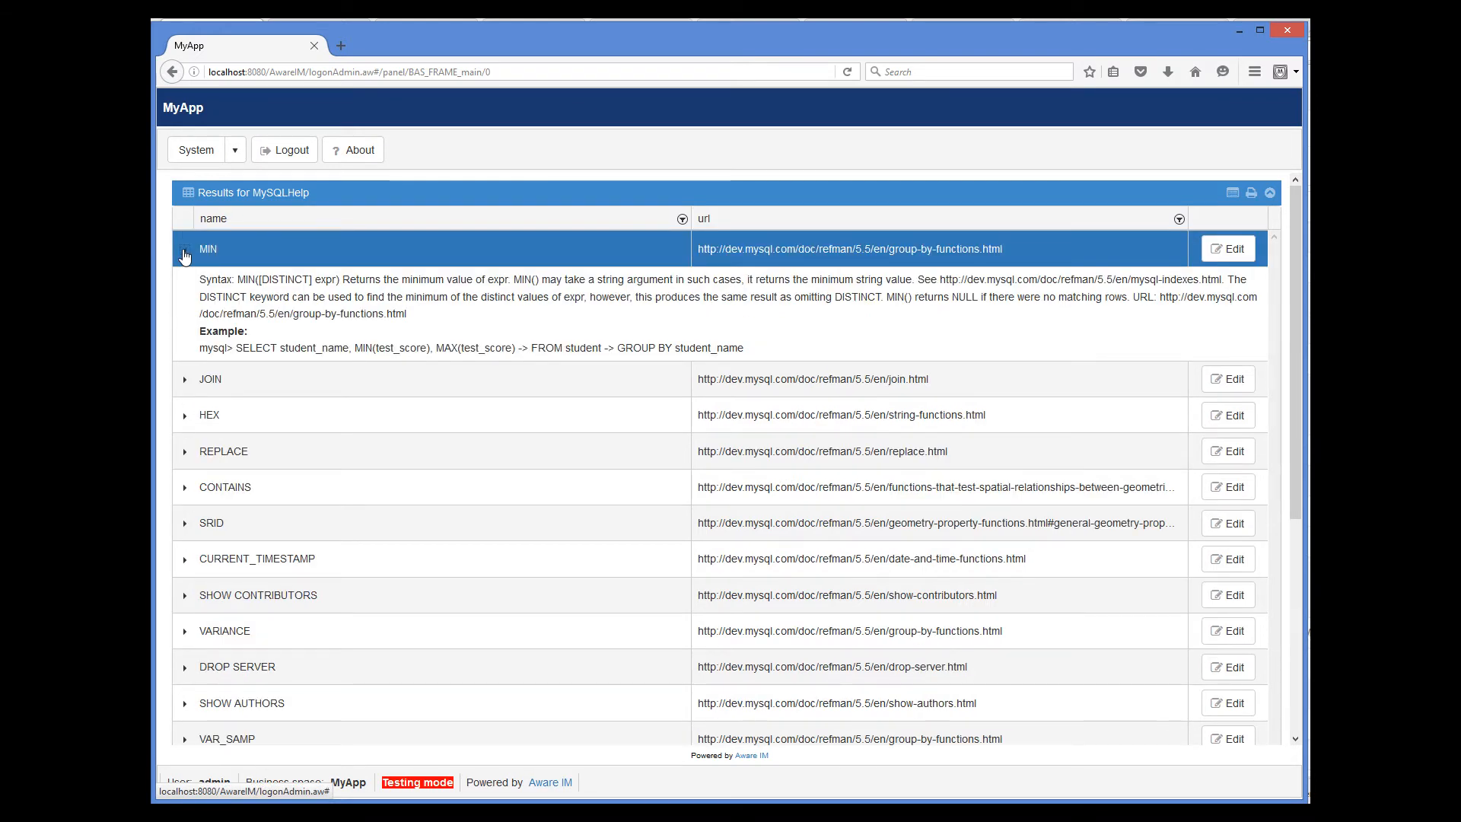
pyautogui.click(184, 381)
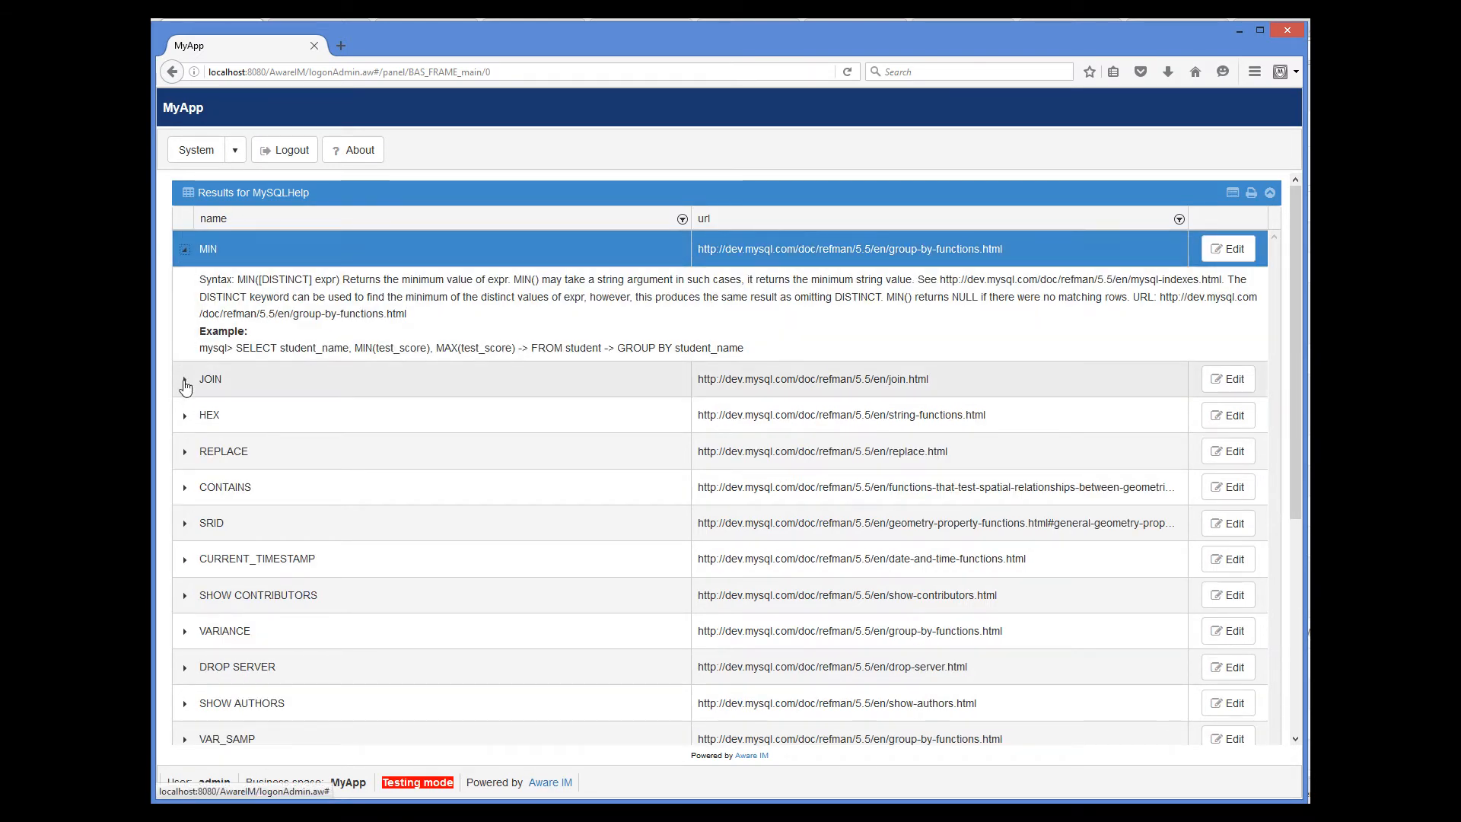
pyautogui.click(1229, 380)
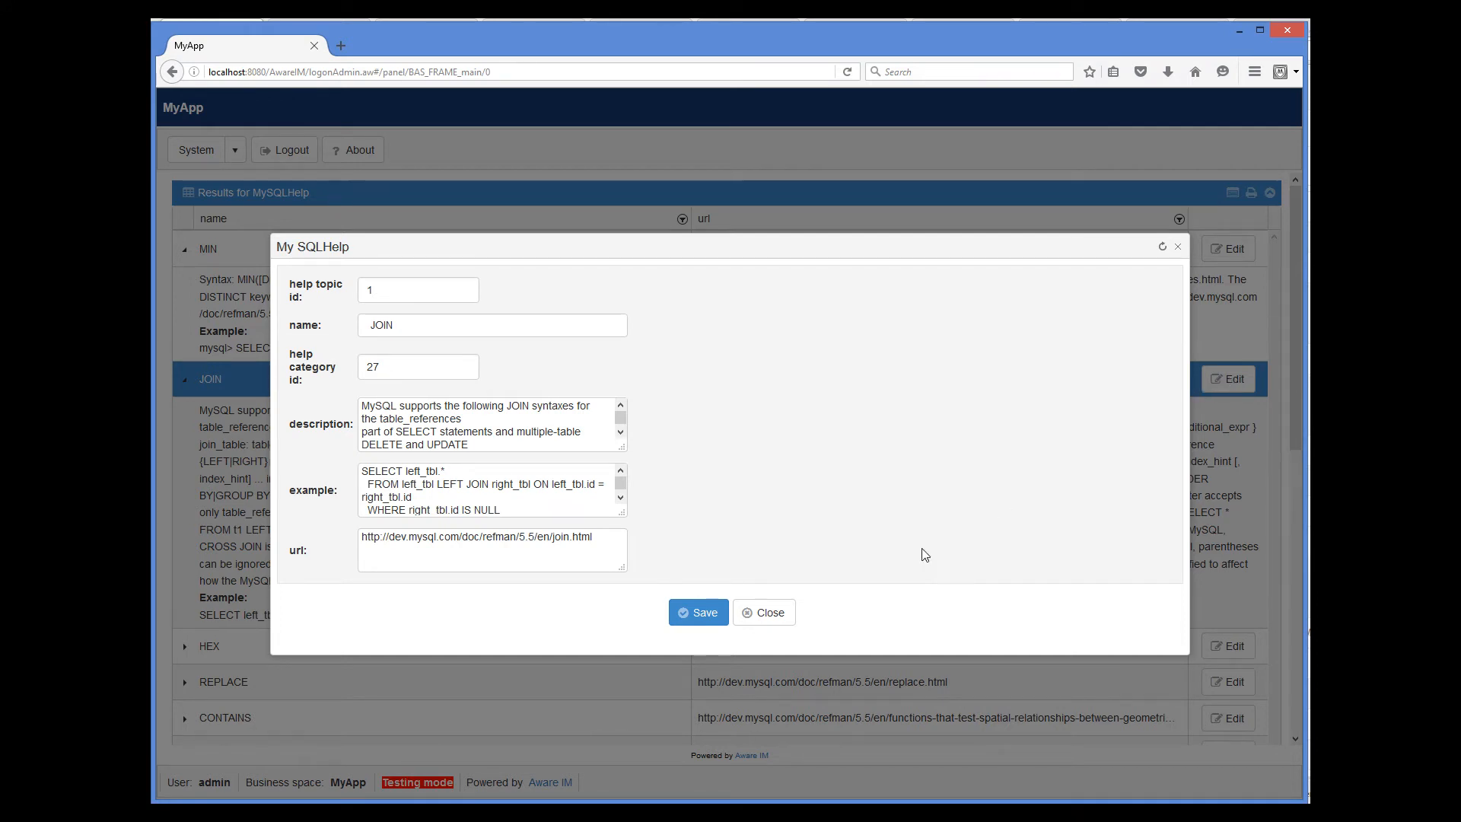
# Close the JOIN edit form without saving.
pyautogui.click(767, 618)
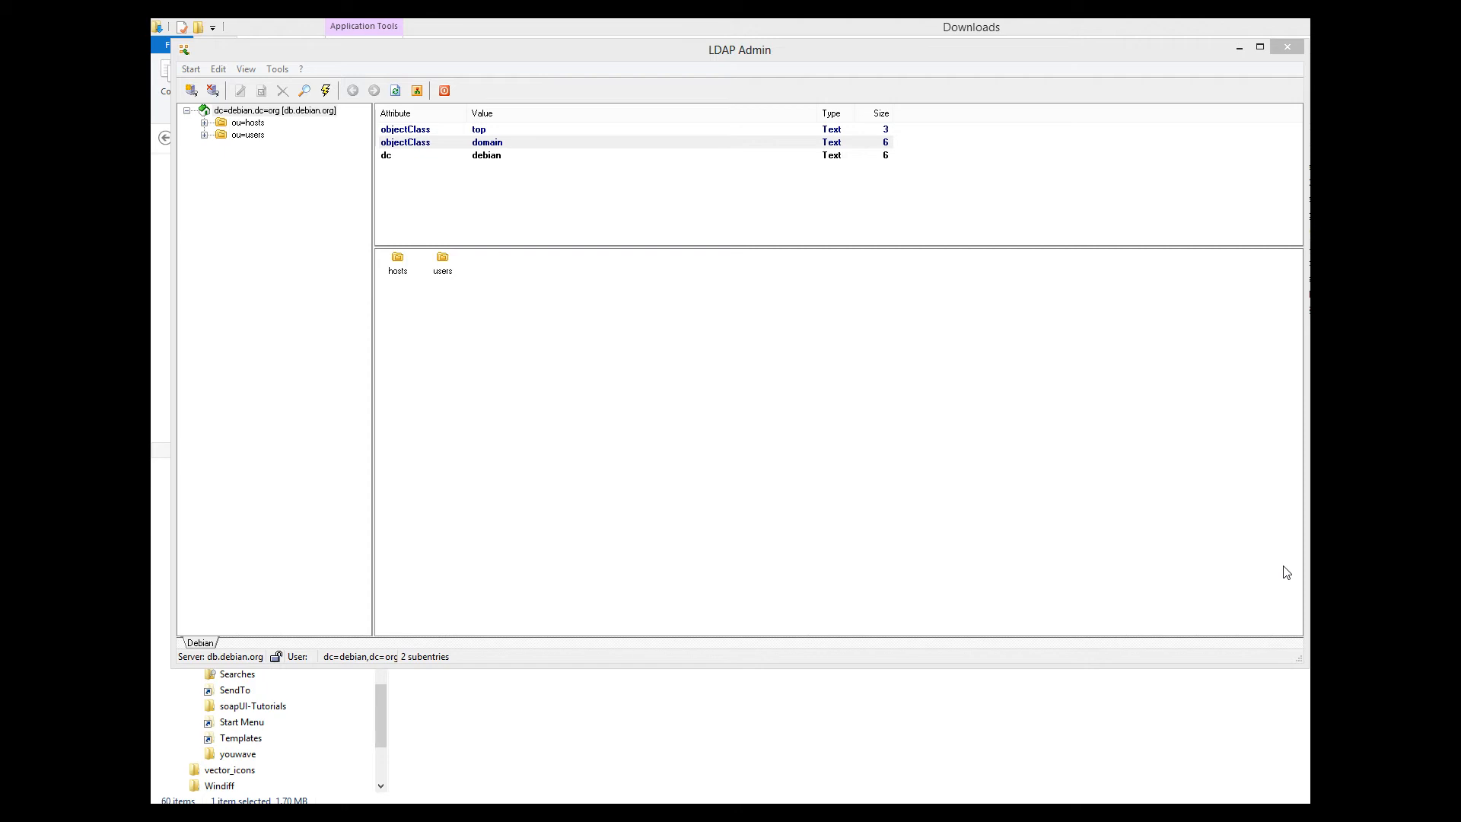
# Expand ou=hosts in the db.debian.org LDAP tree to list its host entries.
pyautogui.click(204, 123)
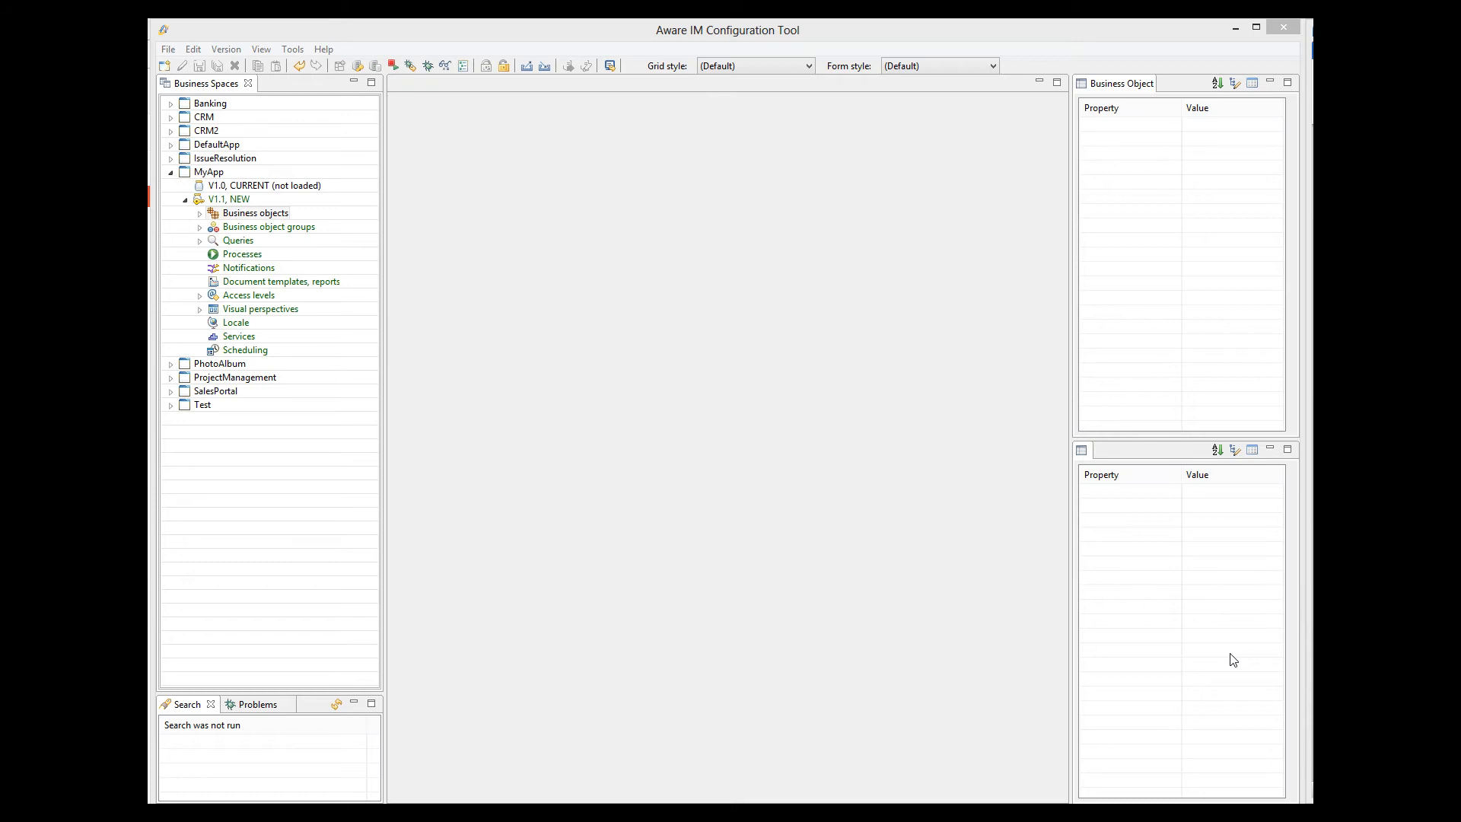
# Create a new business object in version 1.1 named DebianHost.
pyautogui.click(282, 212)
pyautogui.rightClick(262, 221)
pyautogui.click(288, 222)
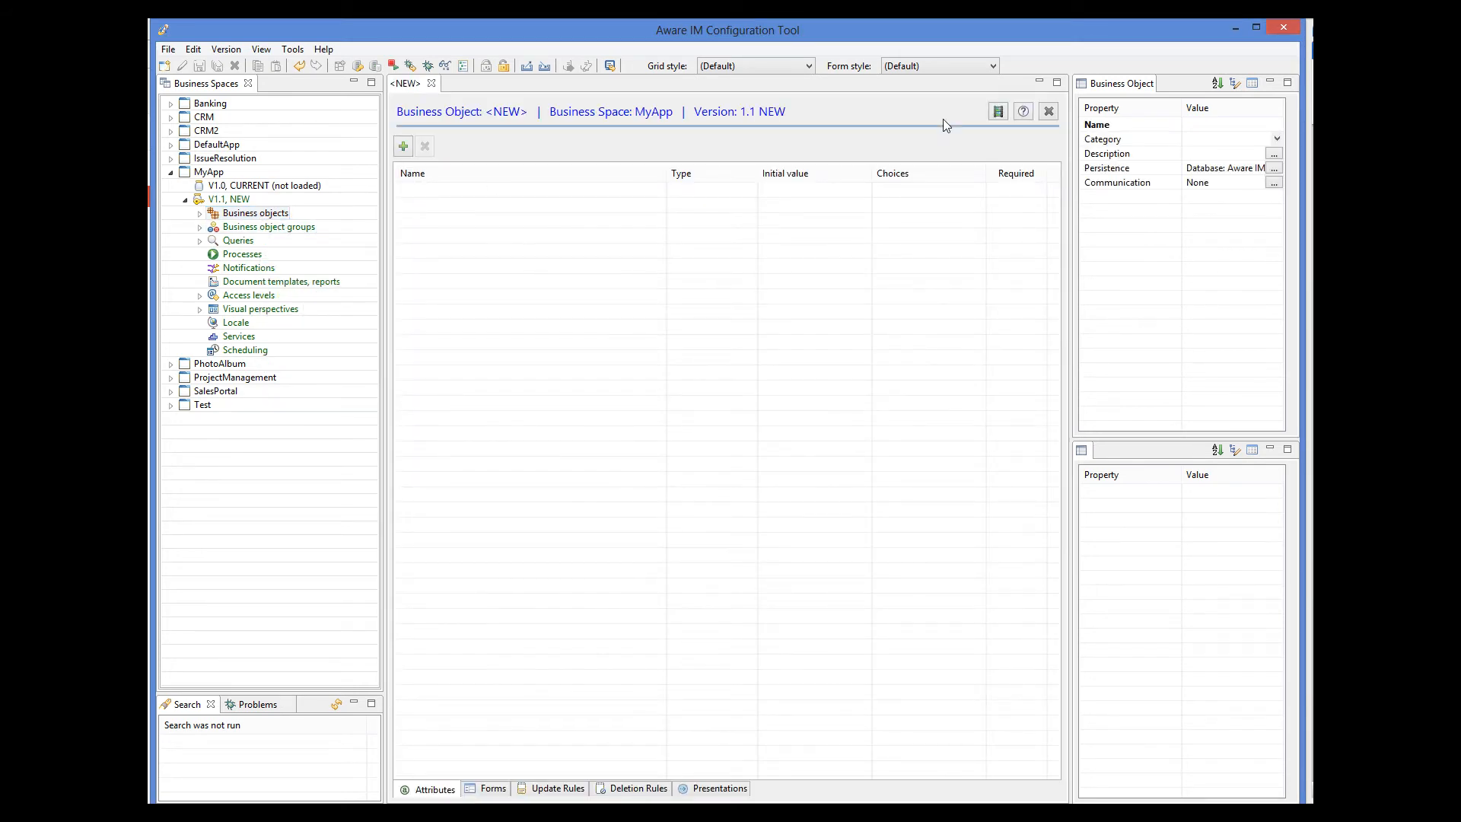
pyautogui.click(1214, 124)
pyautogui.write('DebianHost')
# Set DebianHost's persistence type to LDAP.
pyautogui.click(1274, 169)
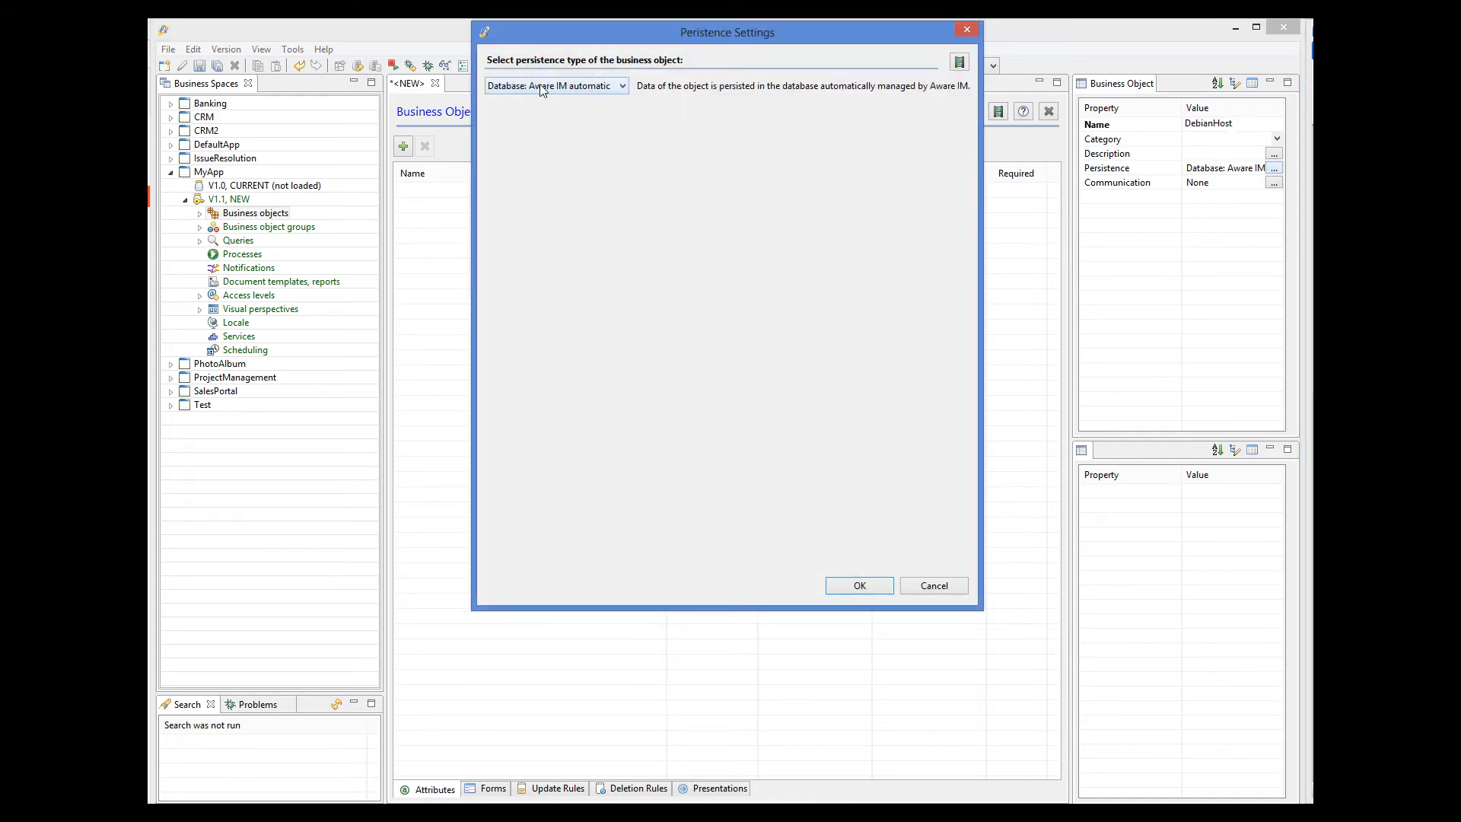
pyautogui.click(542, 89)
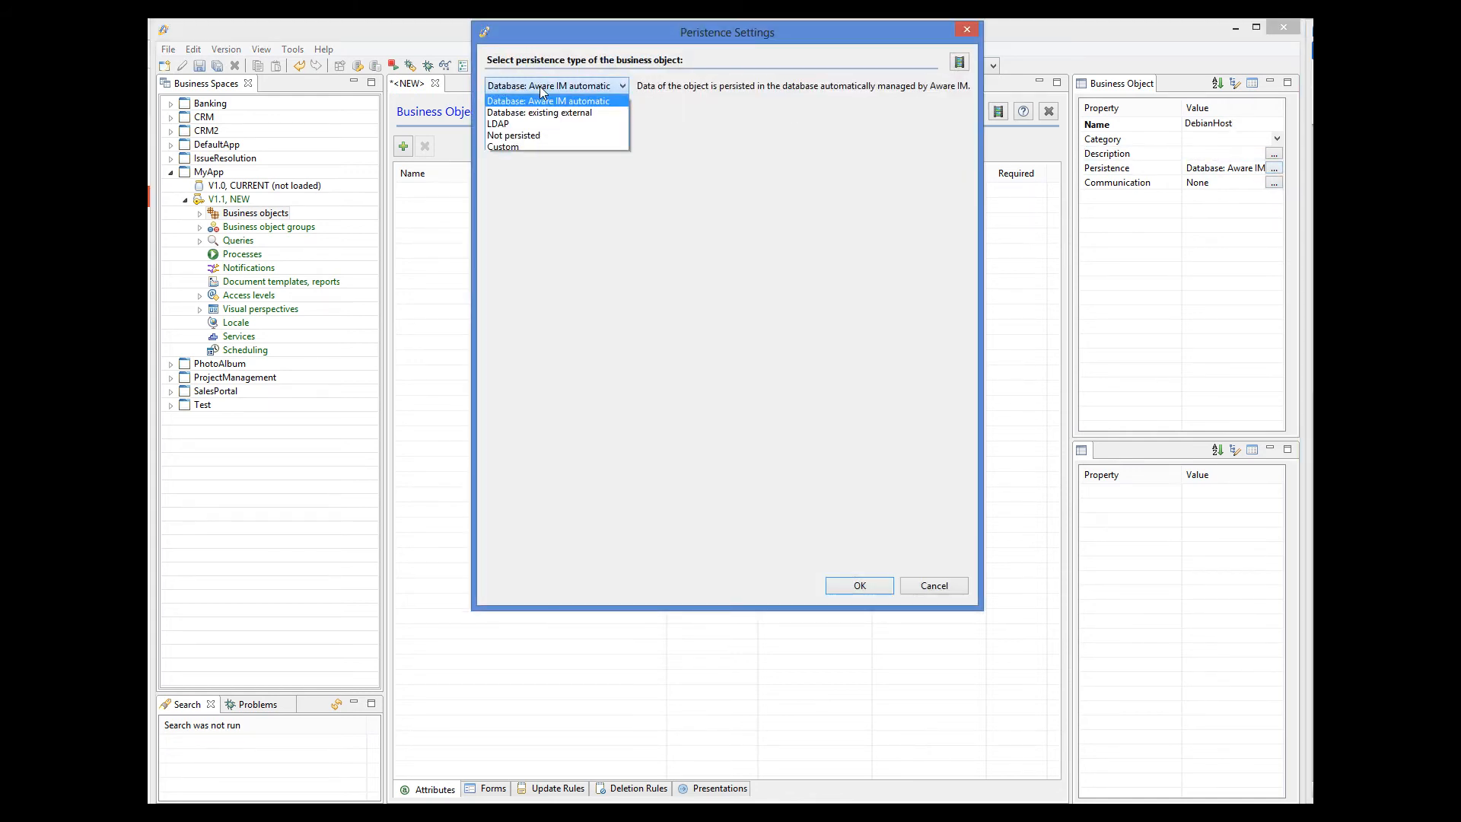
pyautogui.click(515, 124)
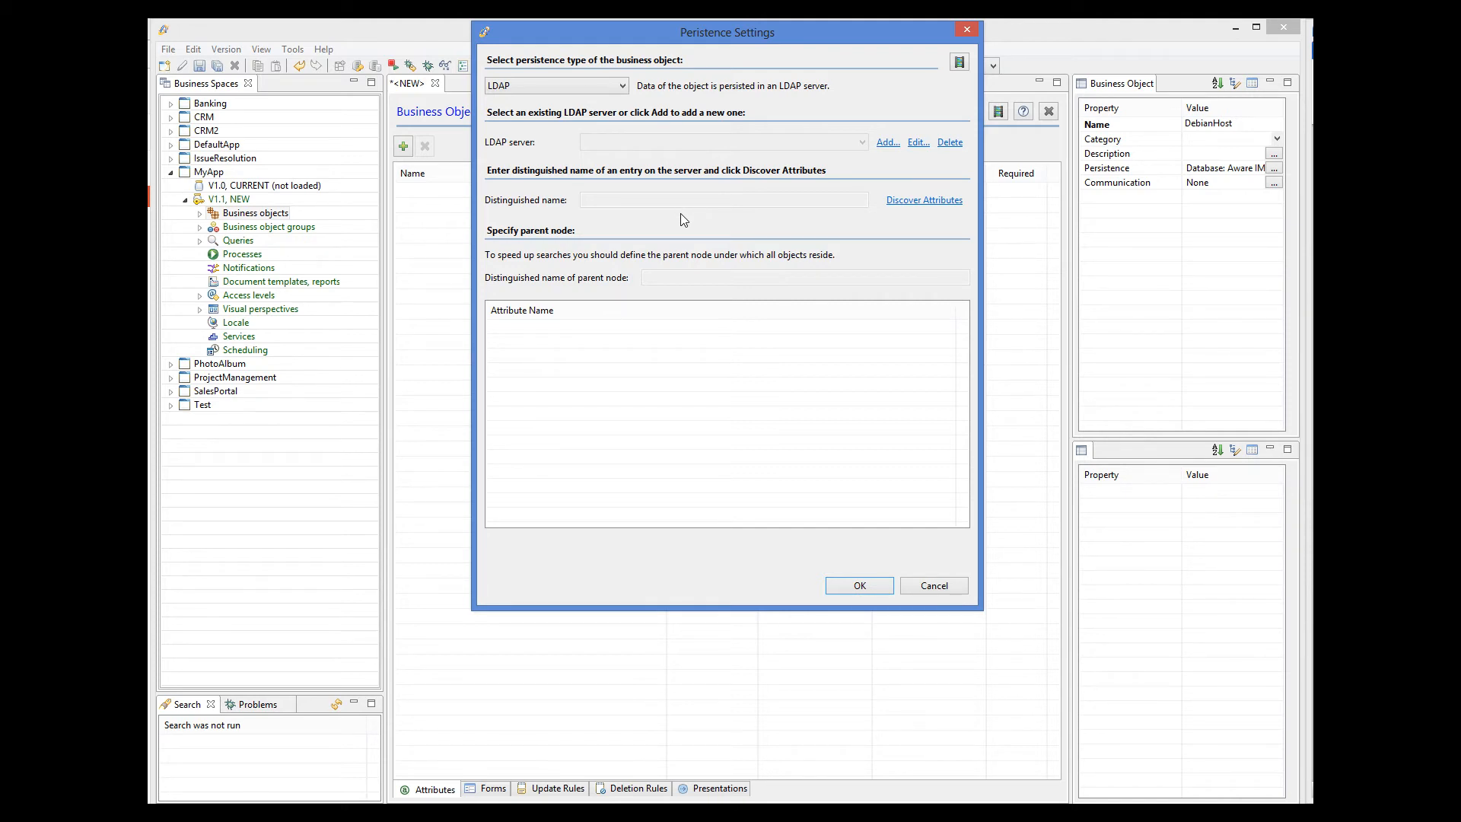
# Add an LDAP server named Debian on machine db.debian.org, port 389.
pyautogui.click(886, 143)
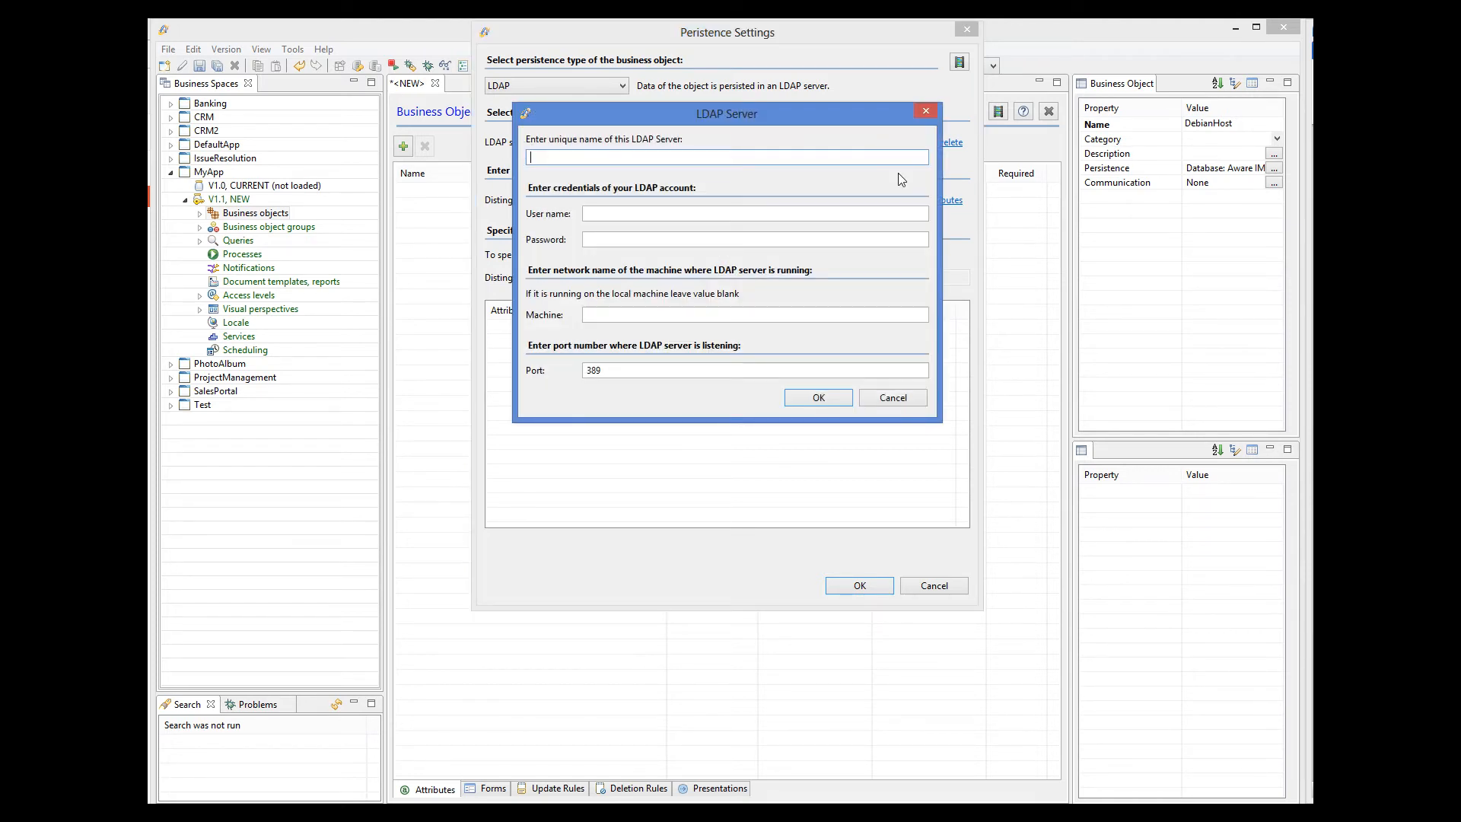
pyautogui.write('Debian')
pyautogui.click(596, 315)
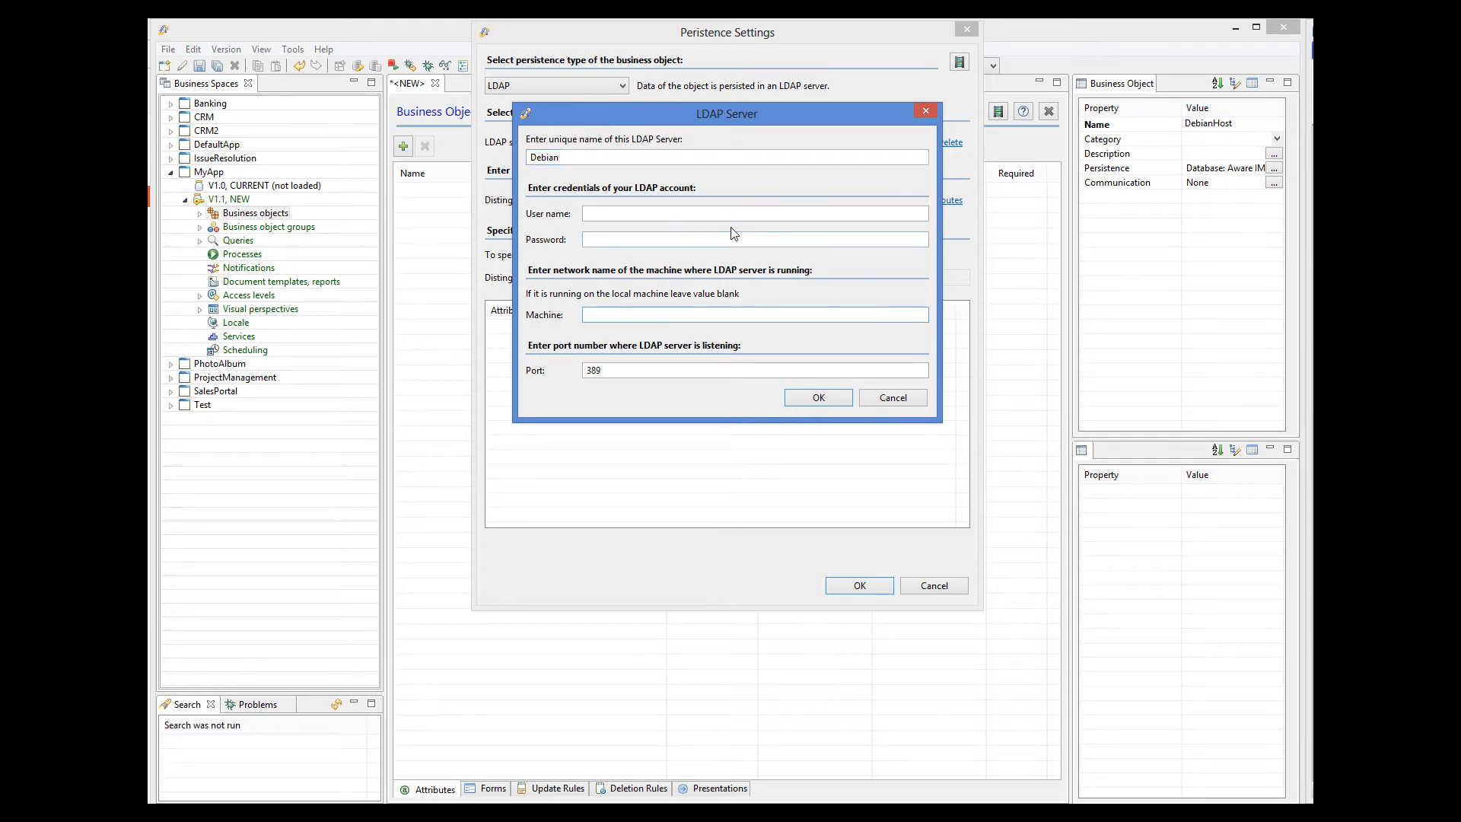
pyautogui.write('db.debian.org')
pyautogui.click(820, 398)
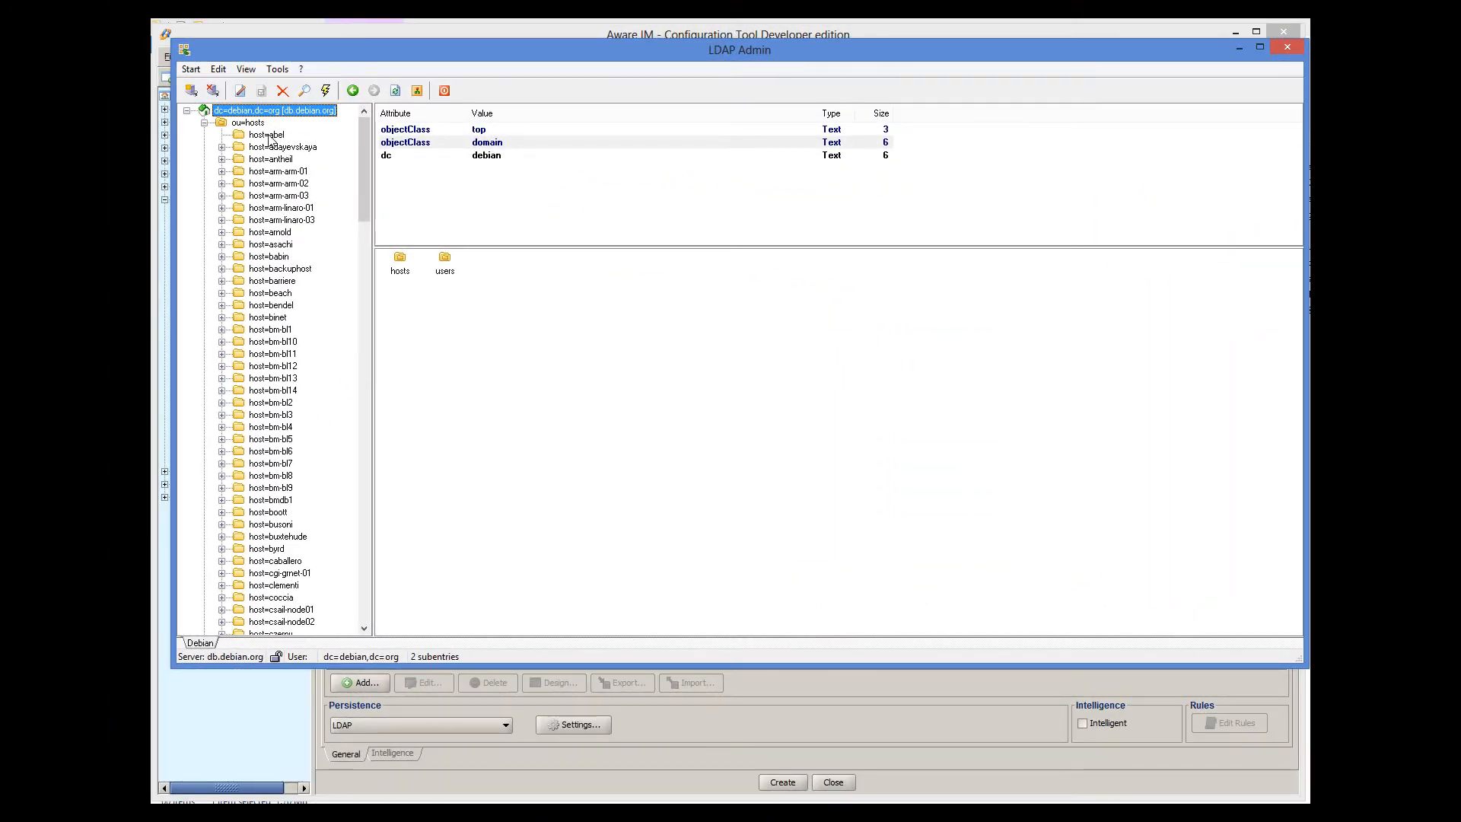
# Open the host=abel entry in LDAP Admin to view its distinguished name, then return to Aware IM.
pyautogui.click(268, 135)
pyautogui.rightClick(268, 135)
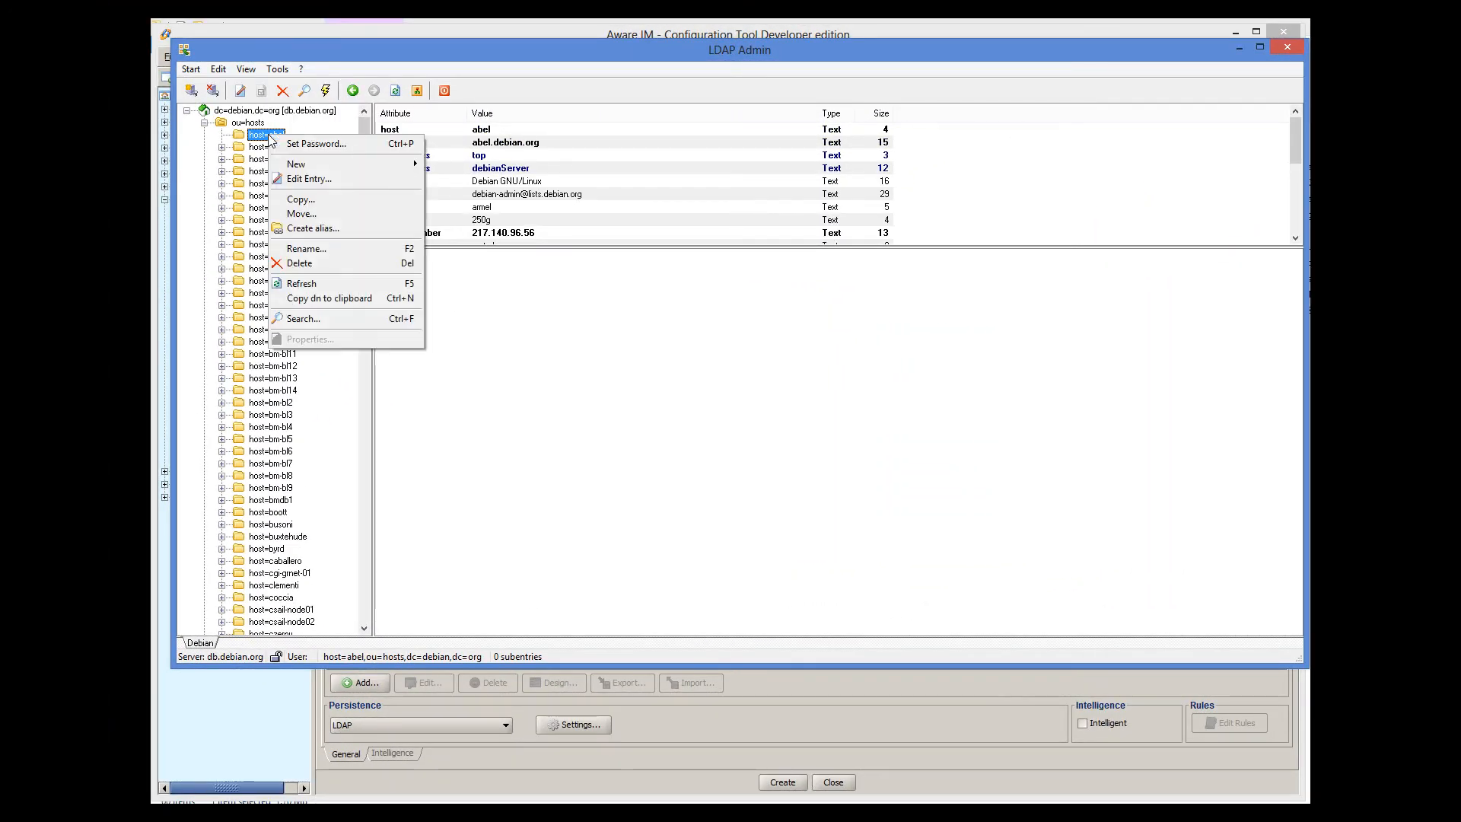
pyautogui.click(304, 178)
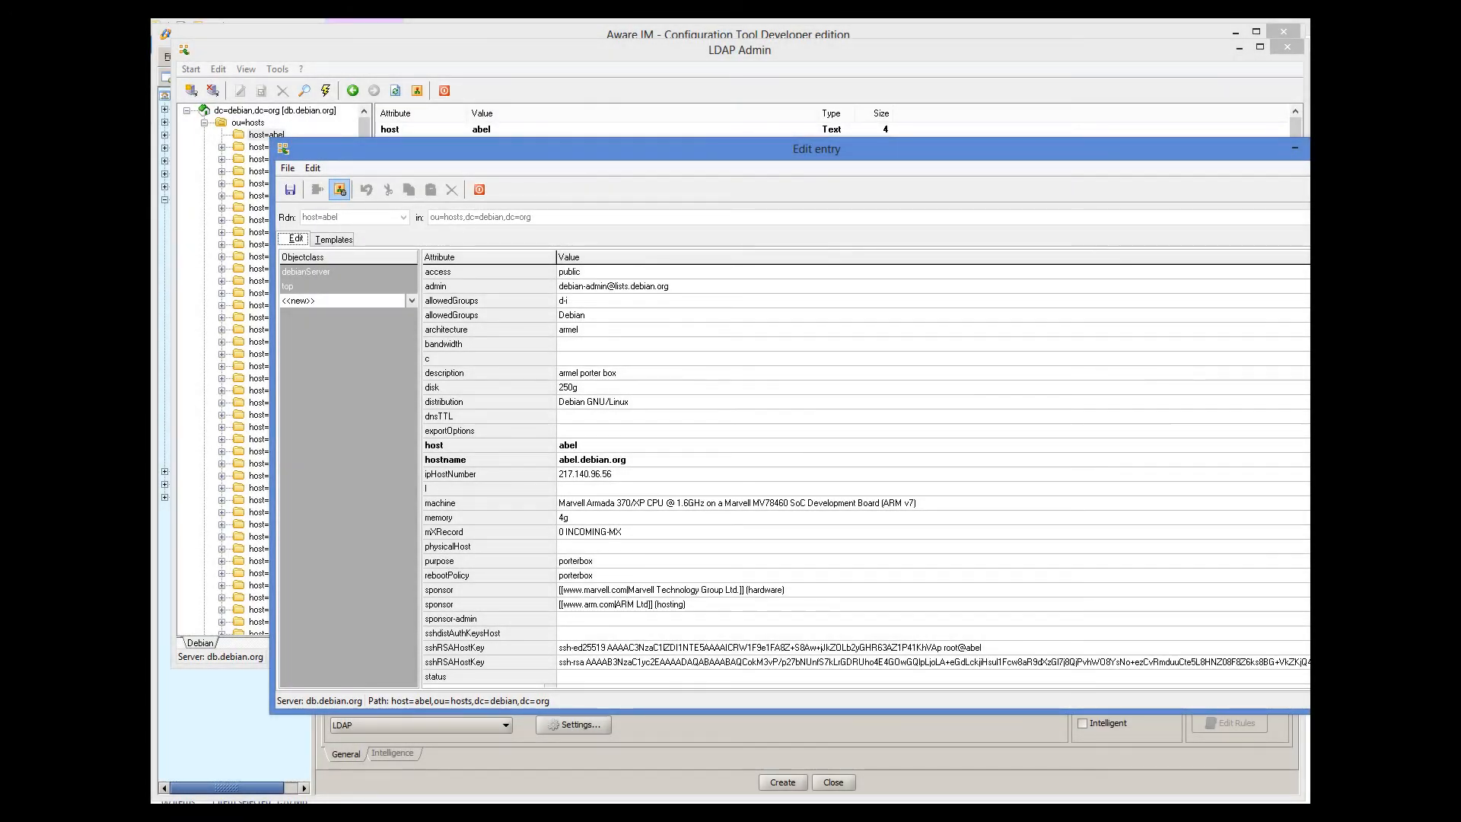
pyautogui.click(751, 816)
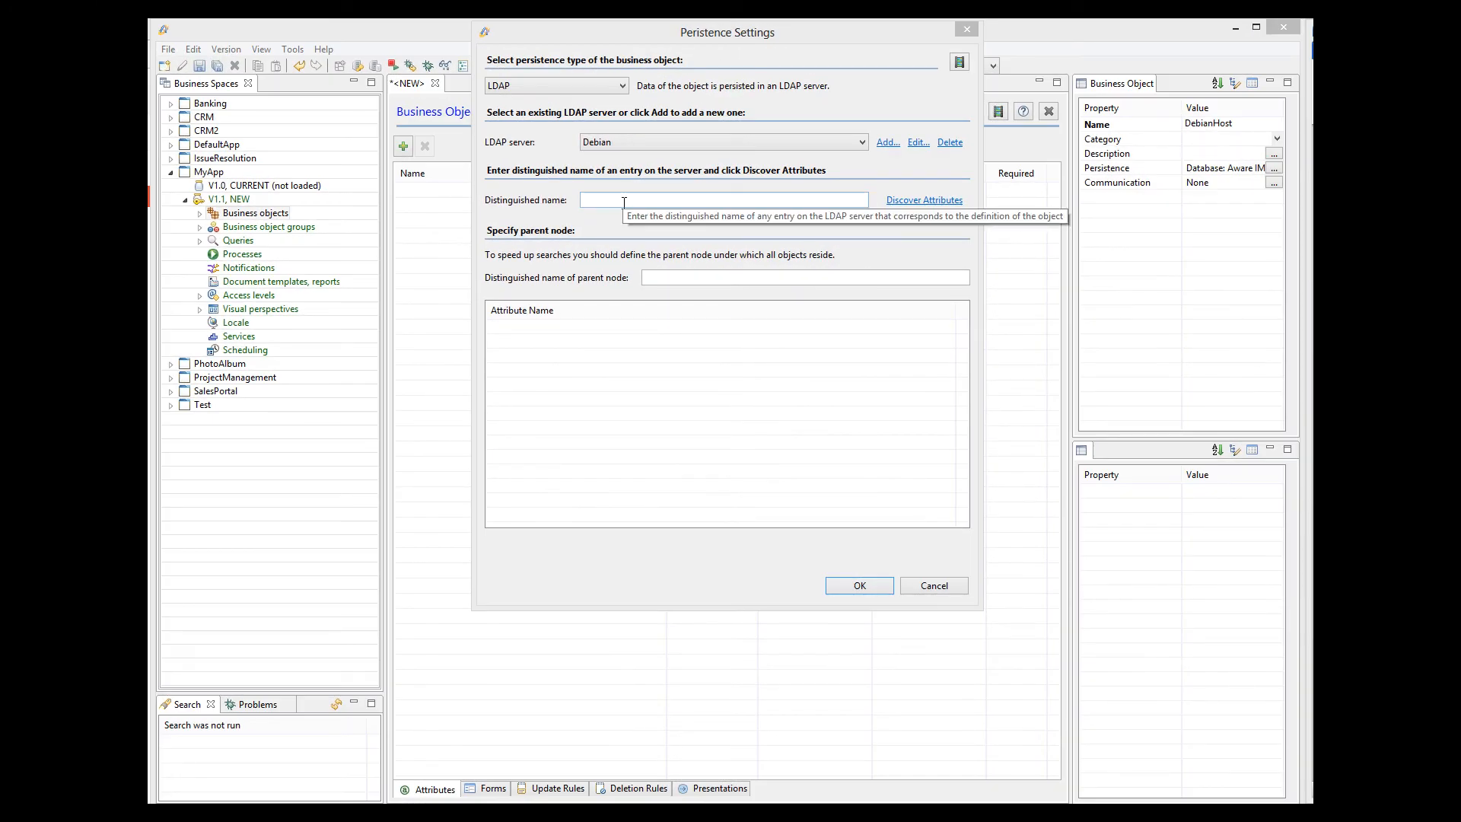
# Set the distinguished name to host=abel,ou=hosts,dc=debian,dc=org.
pyautogui.click(624, 201)
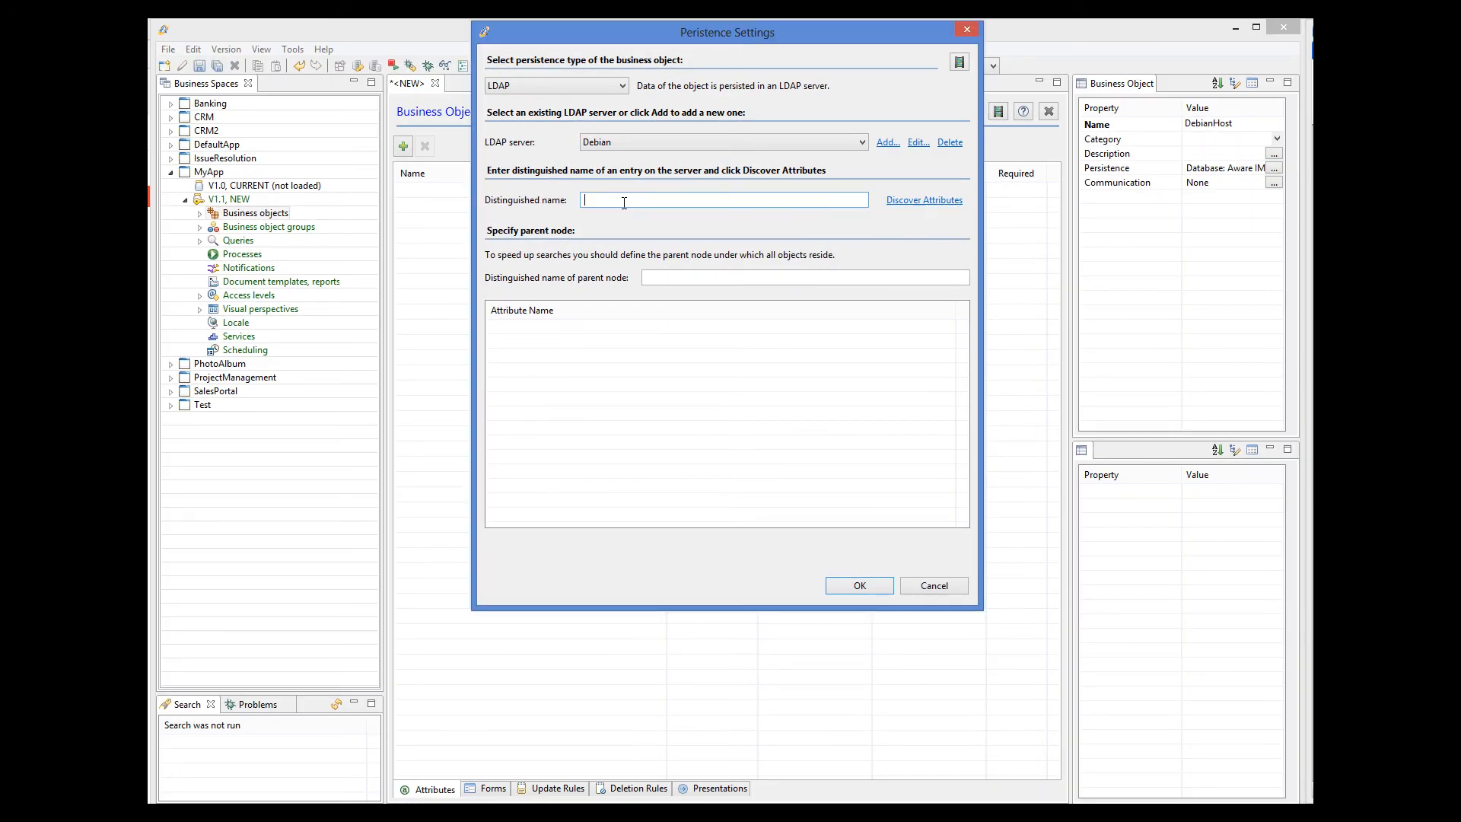
pyautogui.write('host=abe,ou=hosts,dc=debian,dc=org')
pyautogui.click(624, 201)
pyautogui.write('l')
# Set the parent node to ou=hosts,dc=debian,dc=org and discover the entry's LDAP attributes.
pyautogui.moveTo(628, 201); pyautogui.dragTo(755, 202)
pyautogui.hotkey('ctrl', 'c')
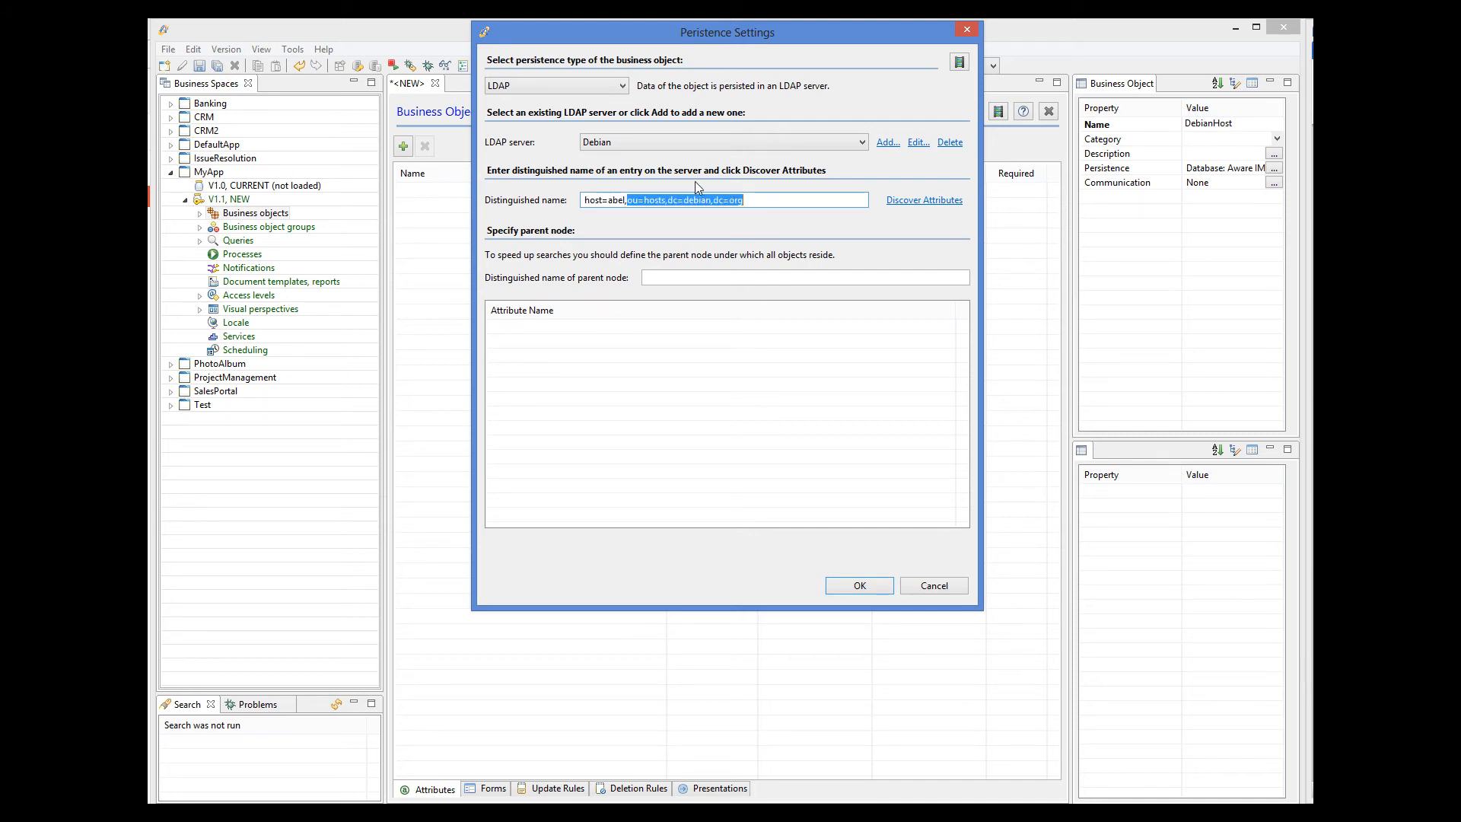
pyautogui.click(679, 277)
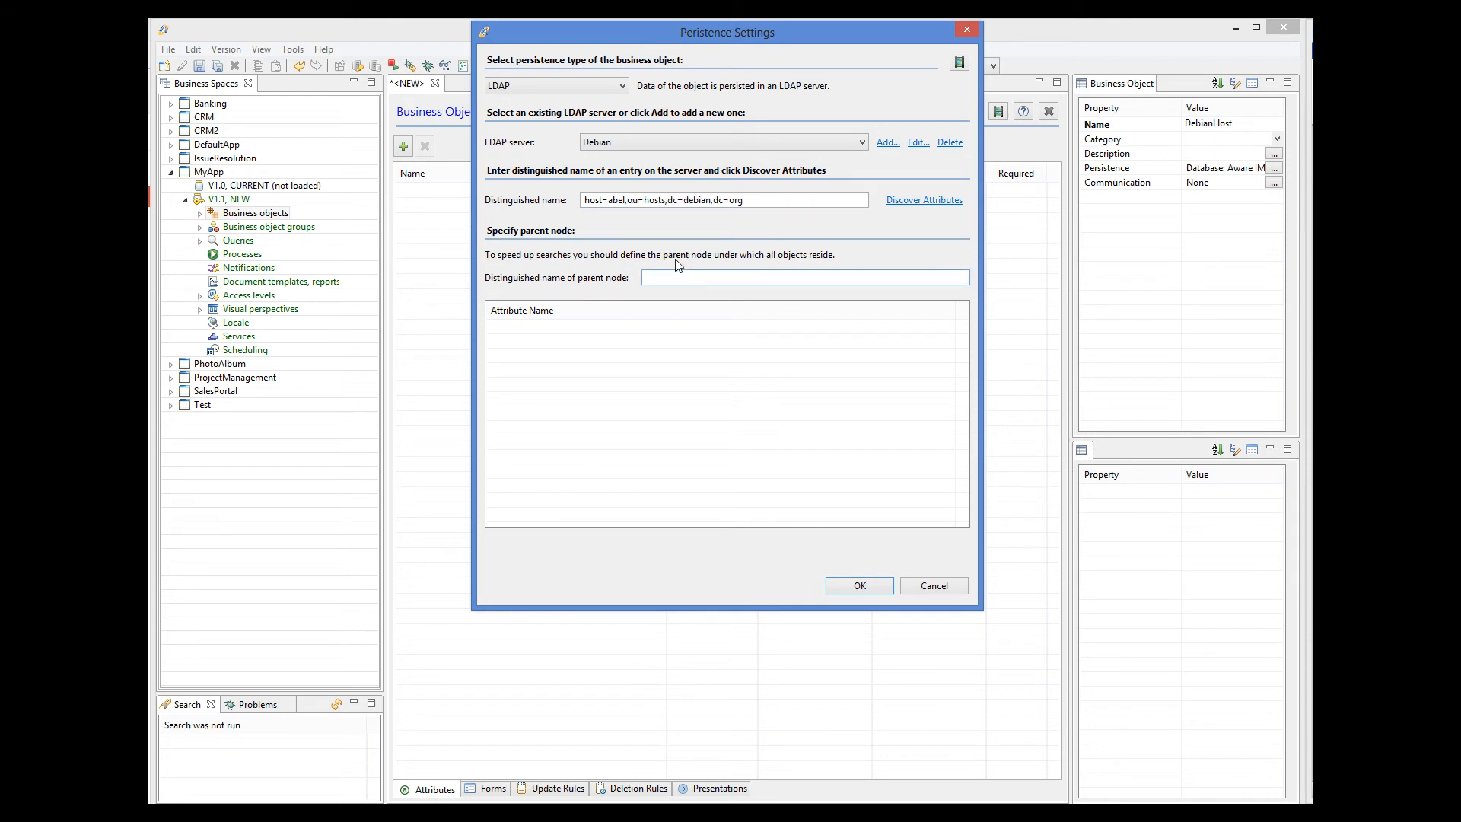
pyautogui.hotkey('ctrl', 'v')
pyautogui.click(911, 203)
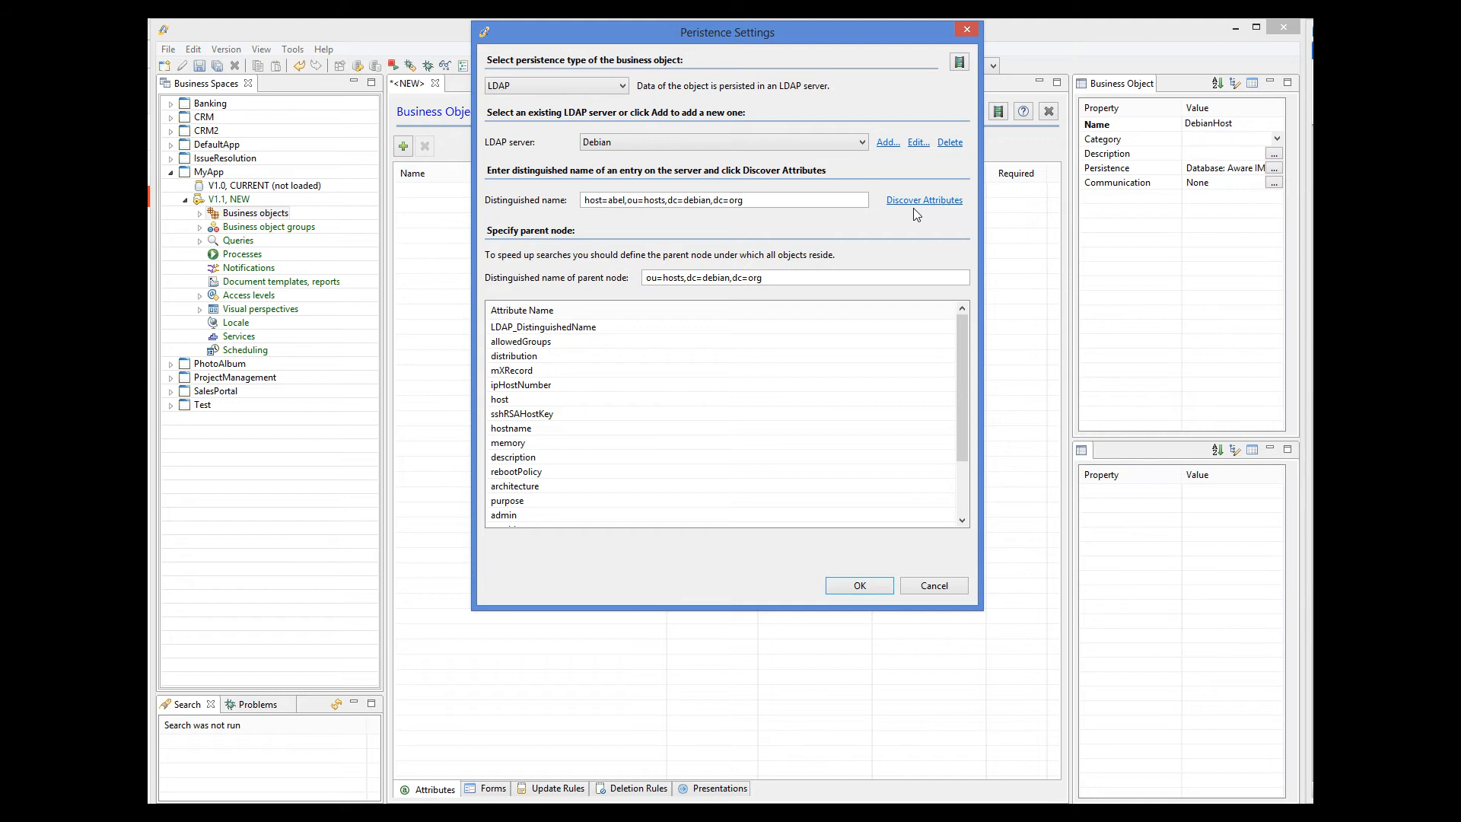
# Save DebianHost with its LDAP persistence settings and open Search Objects in the web app.
pyautogui.click(854, 588)
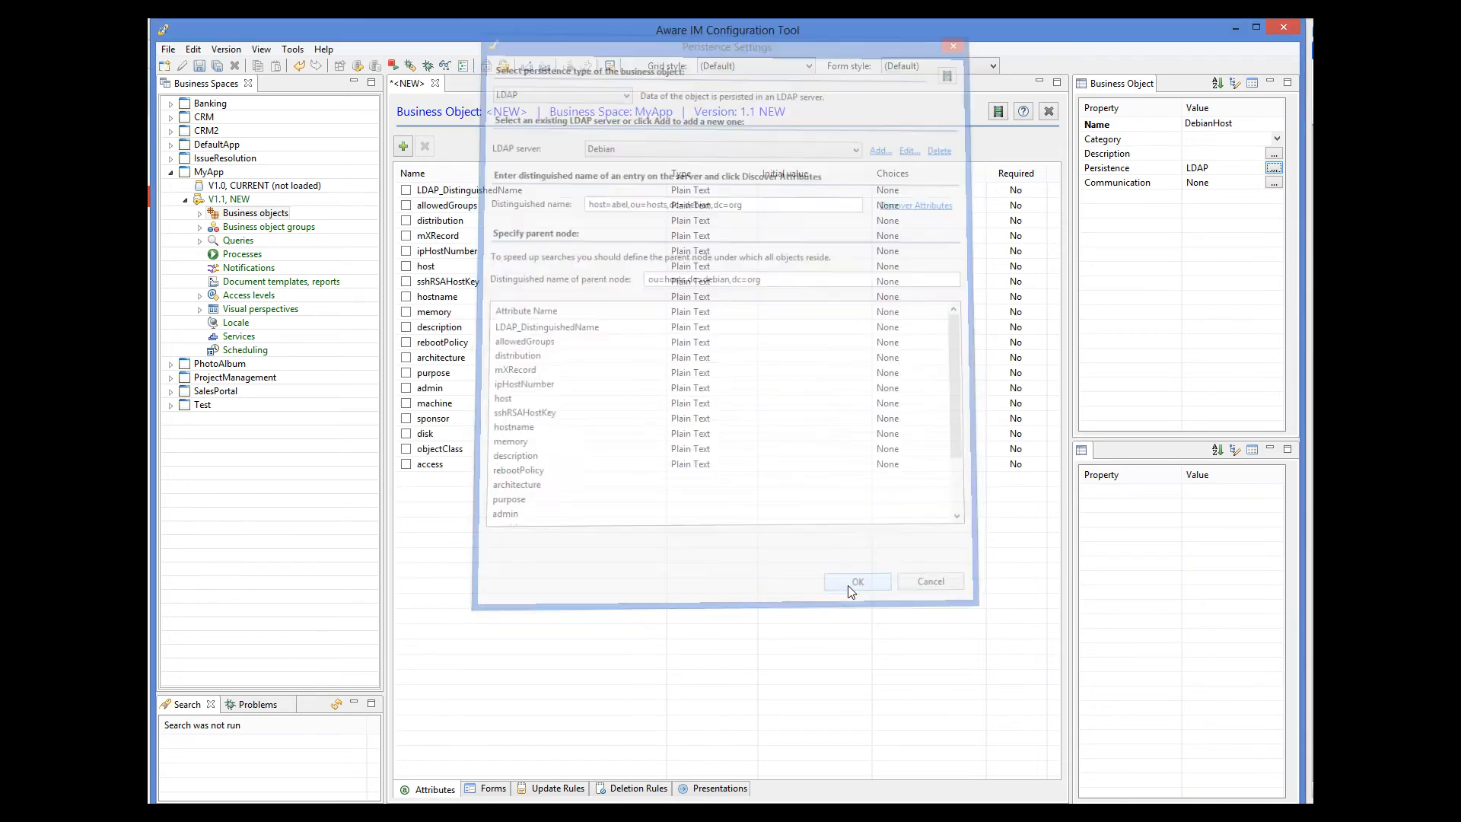
pyautogui.click(197, 66)
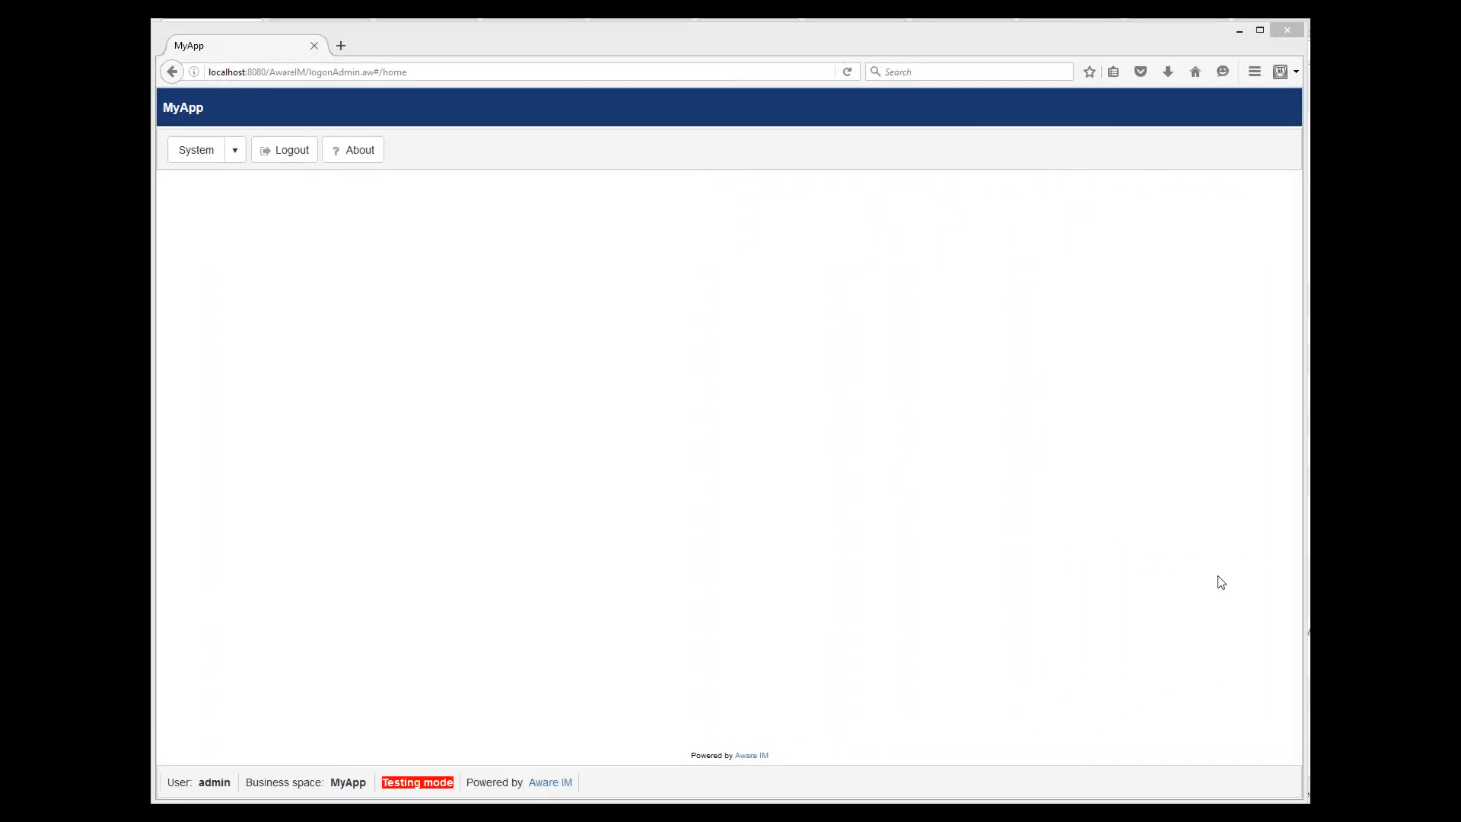
pyautogui.click(238, 151)
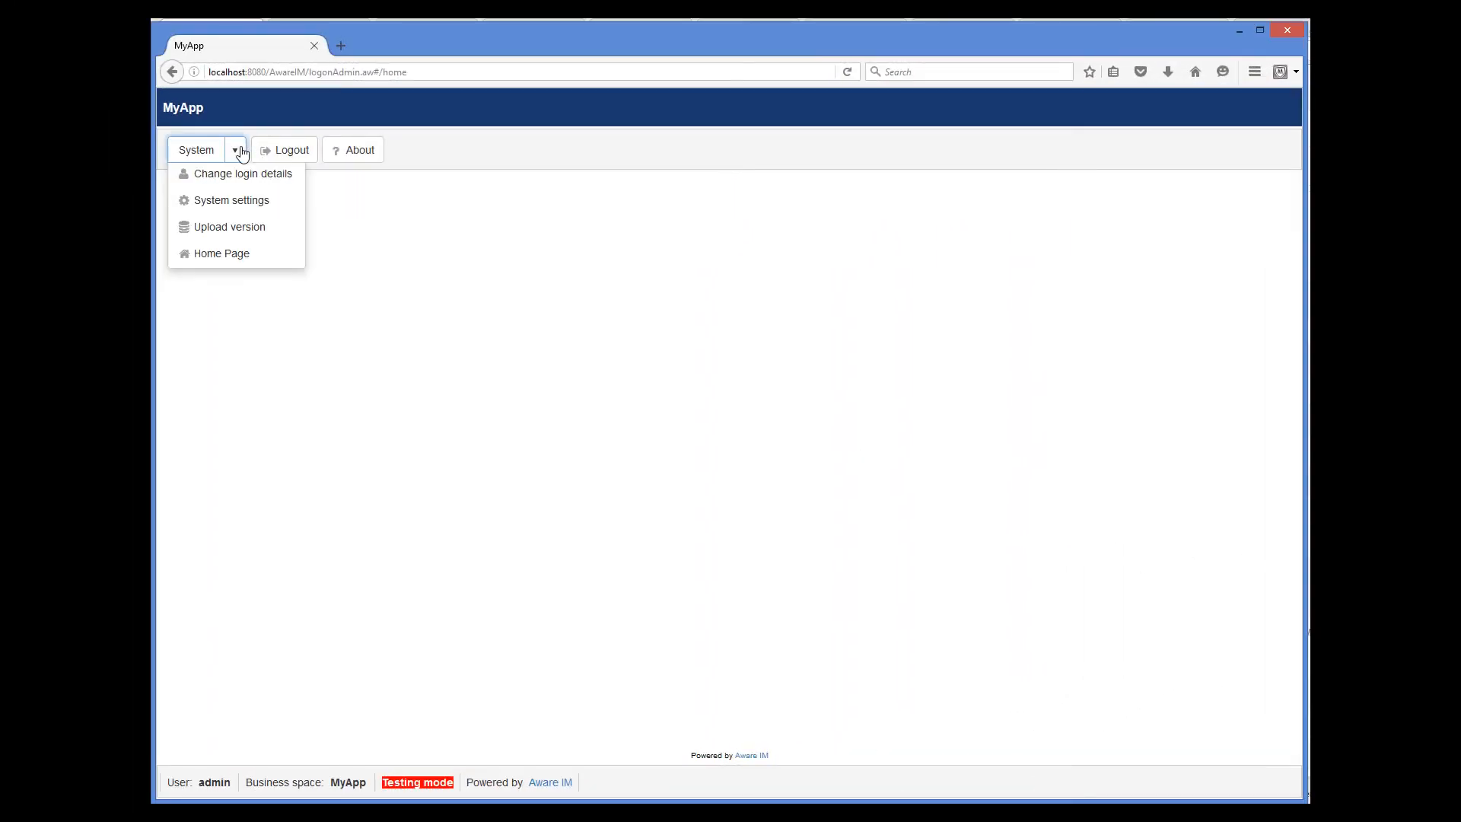
pyautogui.click(242, 206)
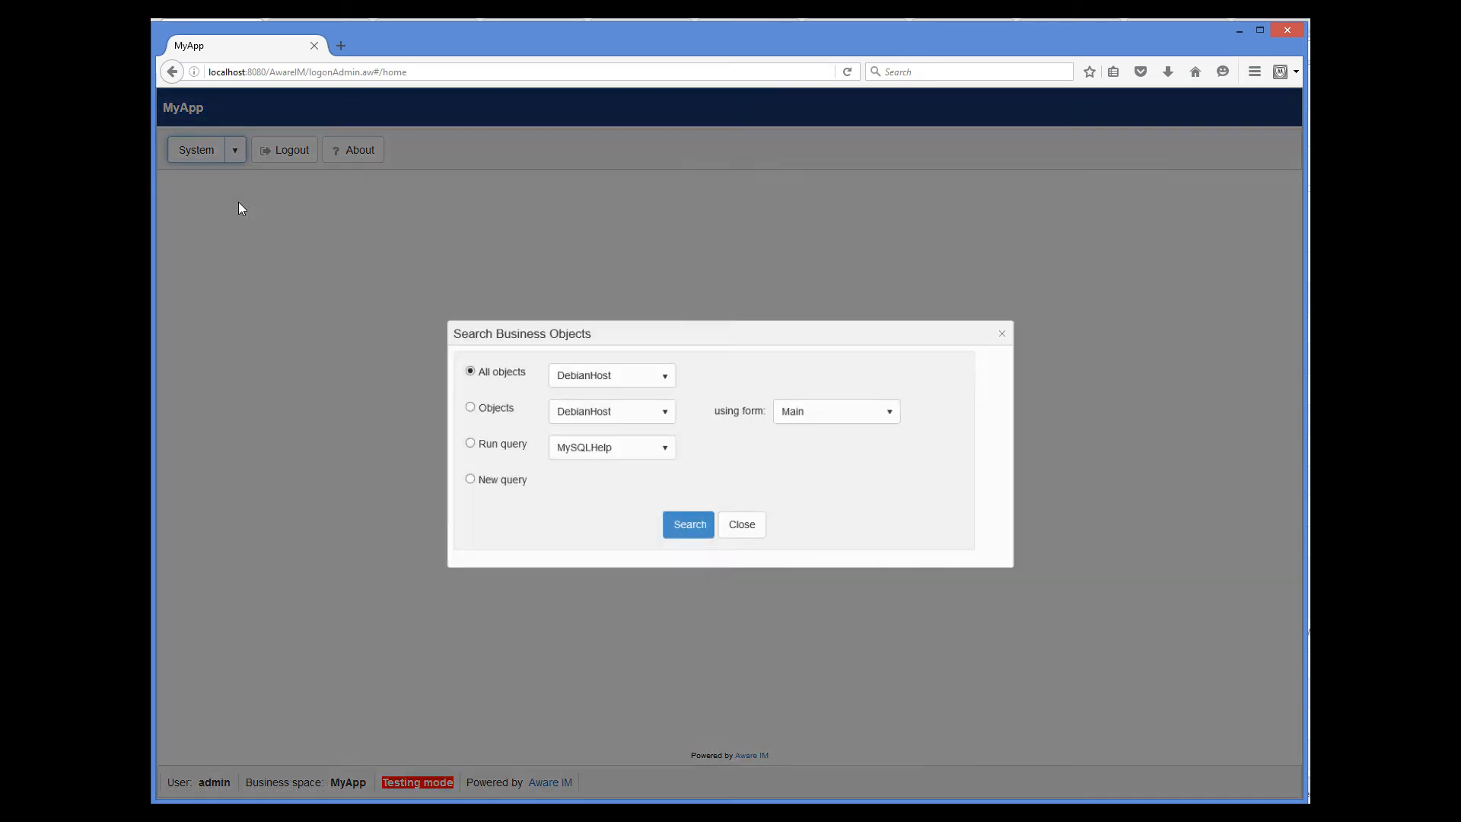
# Search all DebianHost objects in MyApp and review the records fetched from LDAP.
pyautogui.click(679, 528)
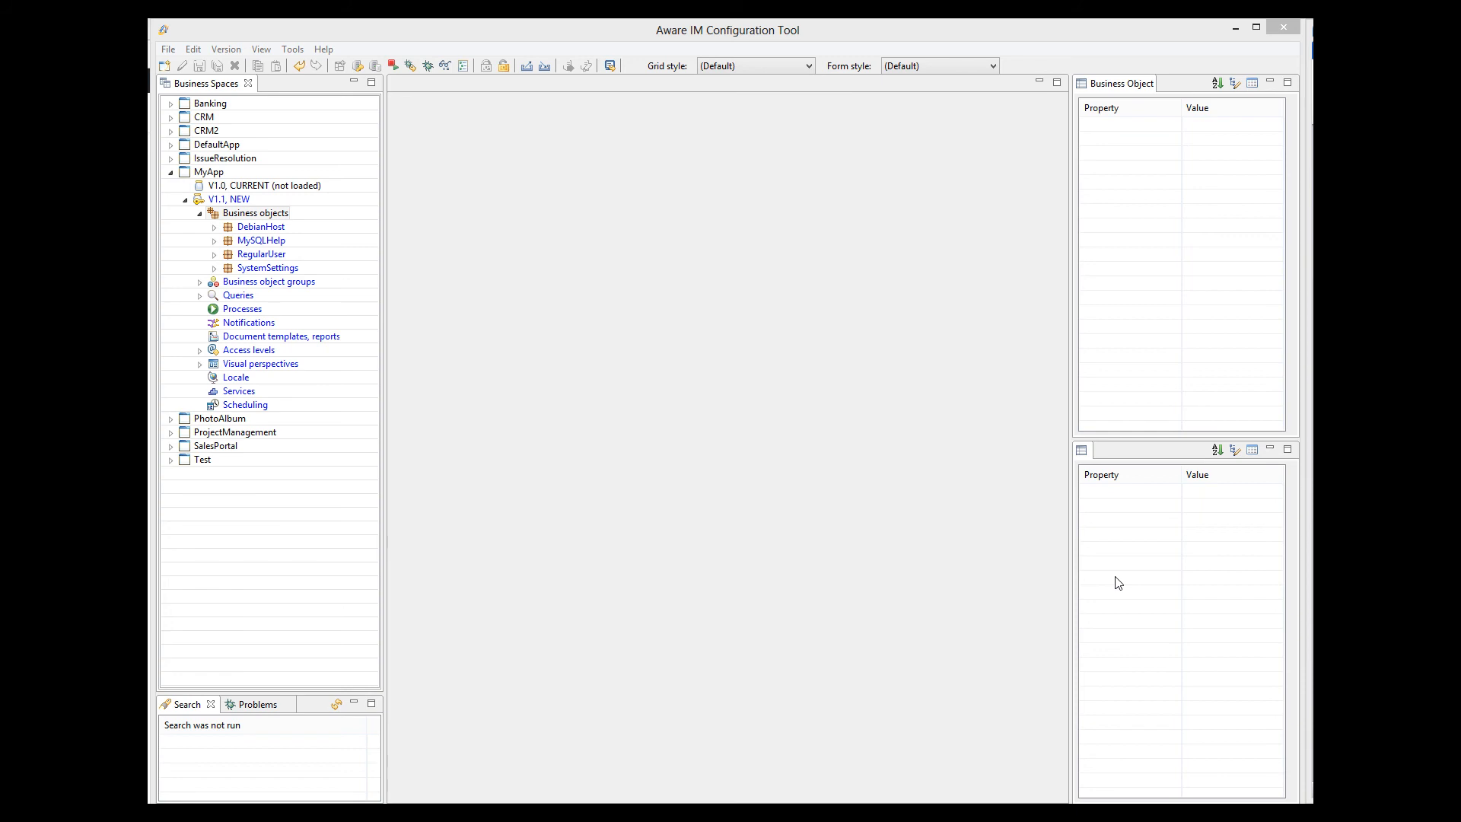
# Create a new business object named Company.
pyautogui.rightClick(278, 214)
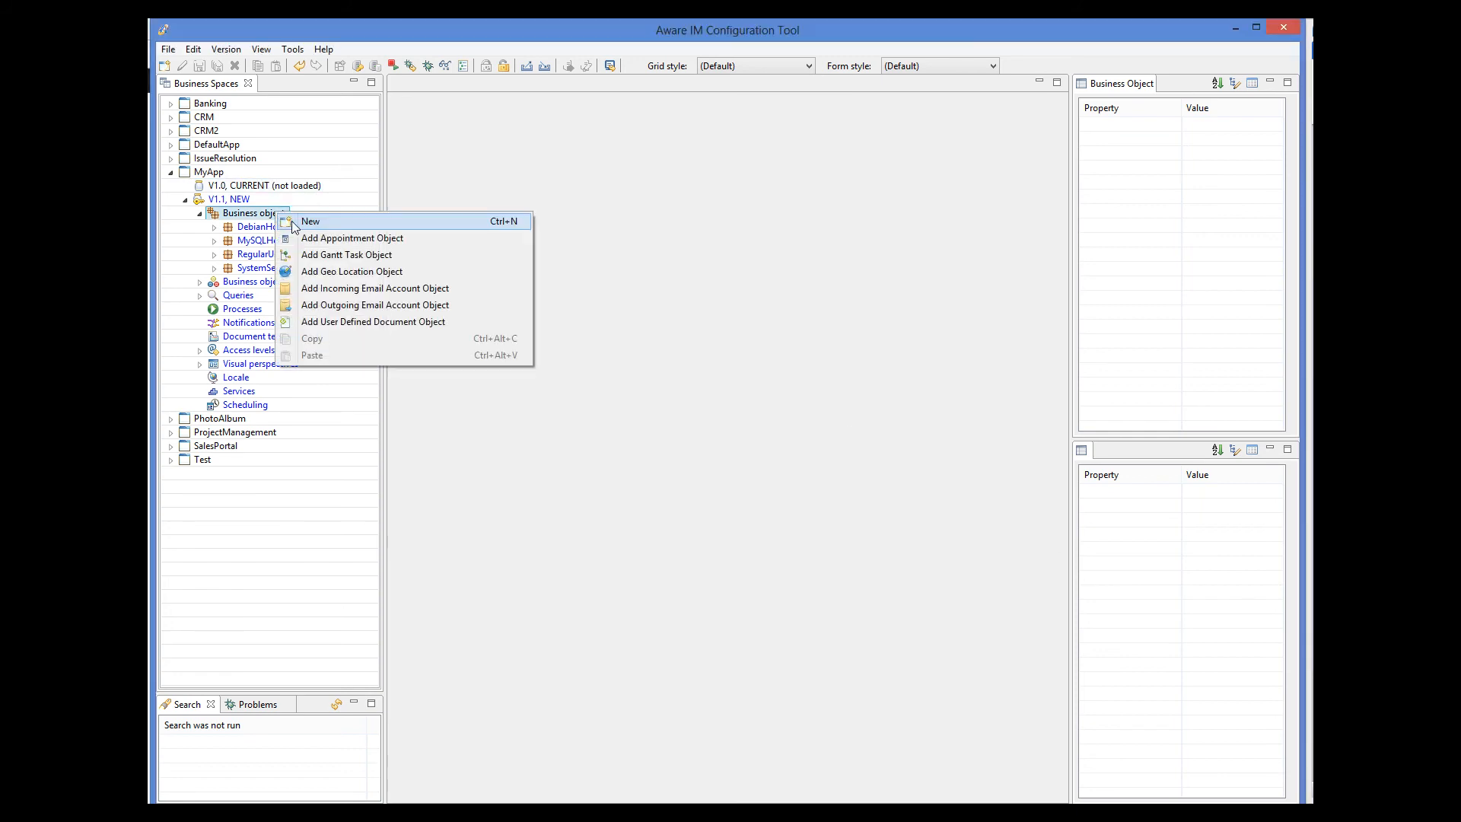
pyautogui.click(311, 221)
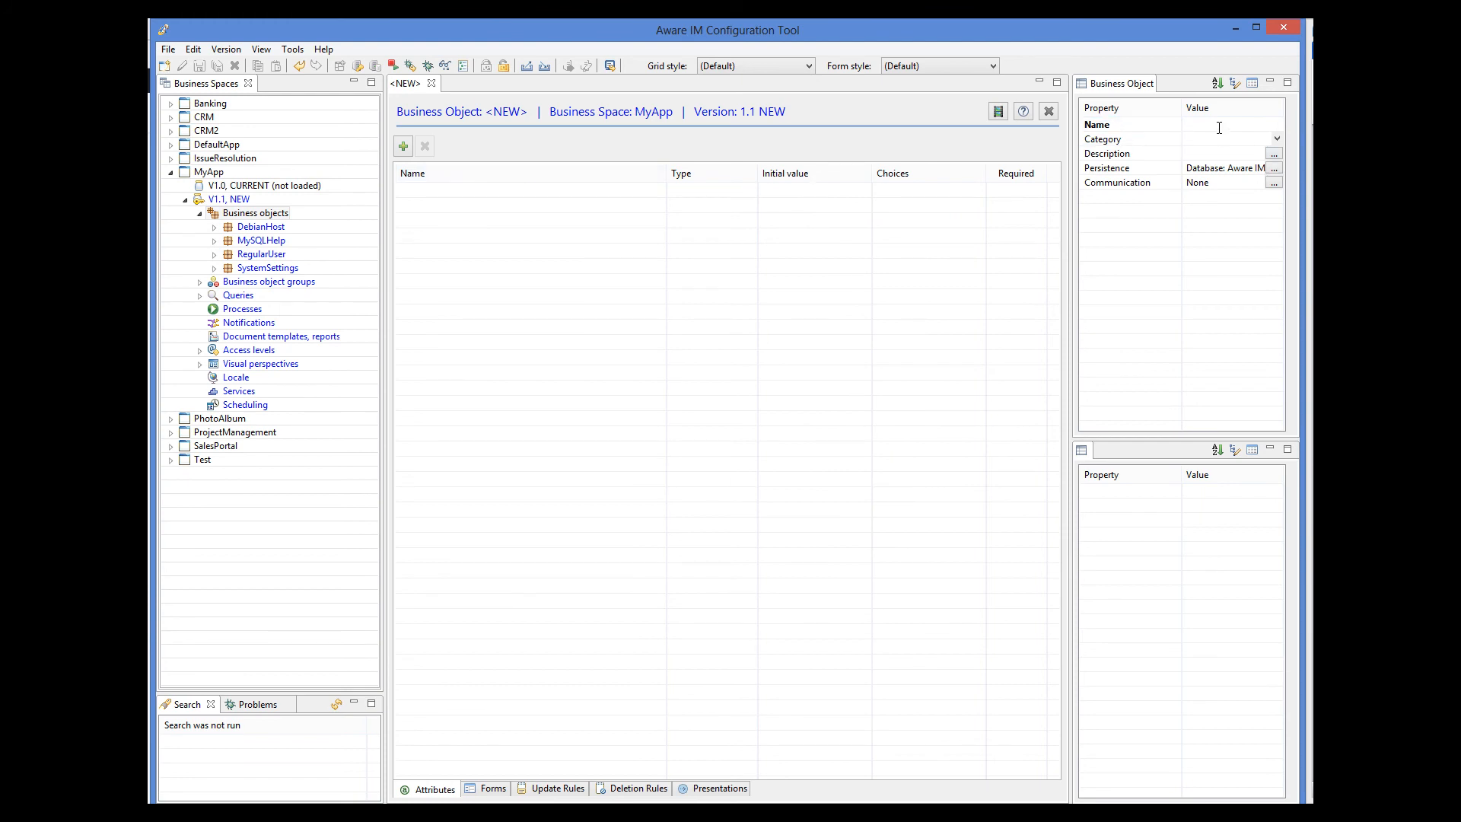
pyautogui.write('Company')
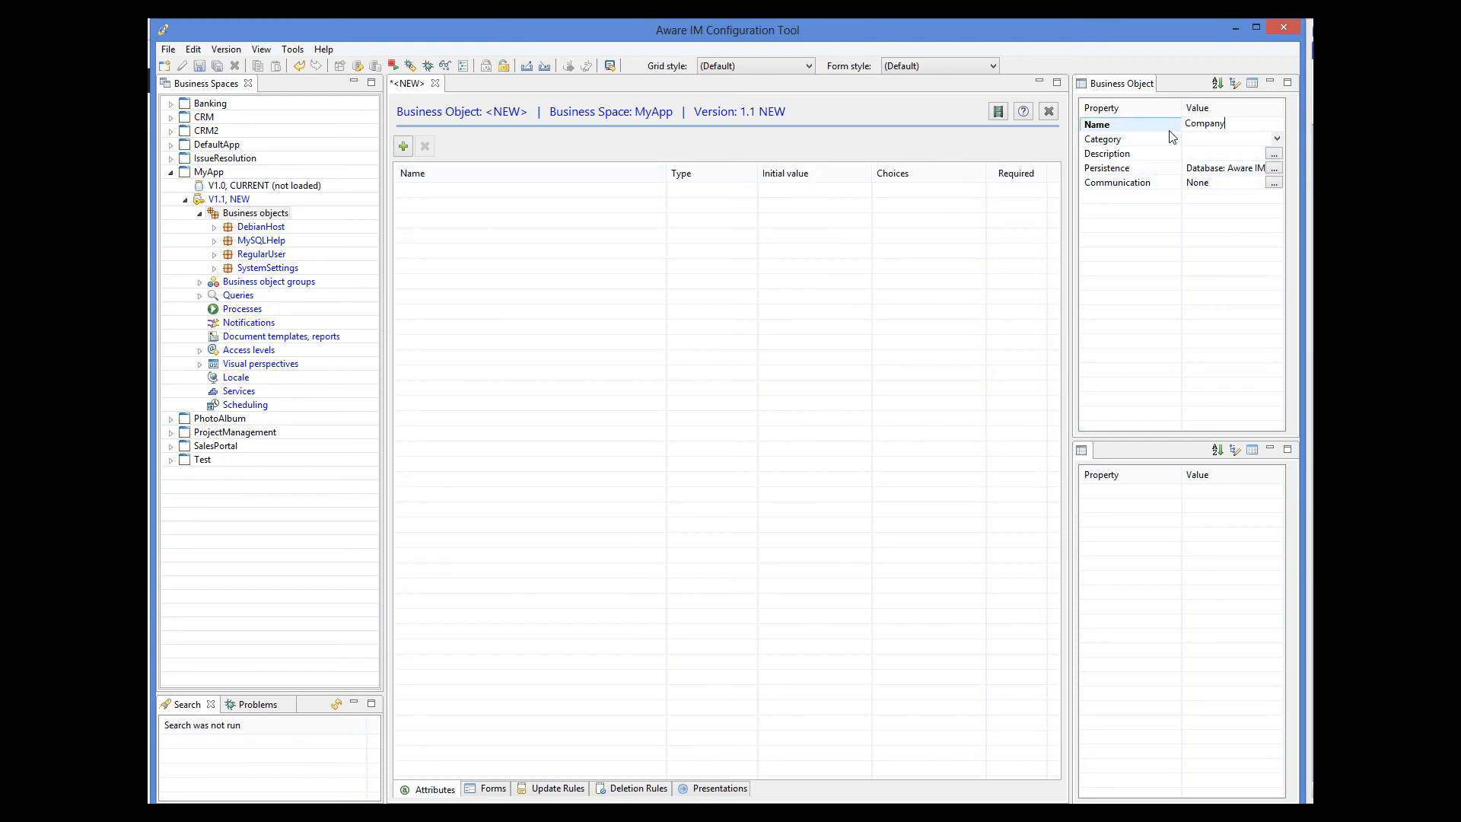
# Map Company to the MySQL - test 'company' table, discover attributes without foreign keys, and save.
pyautogui.click(1274, 168)
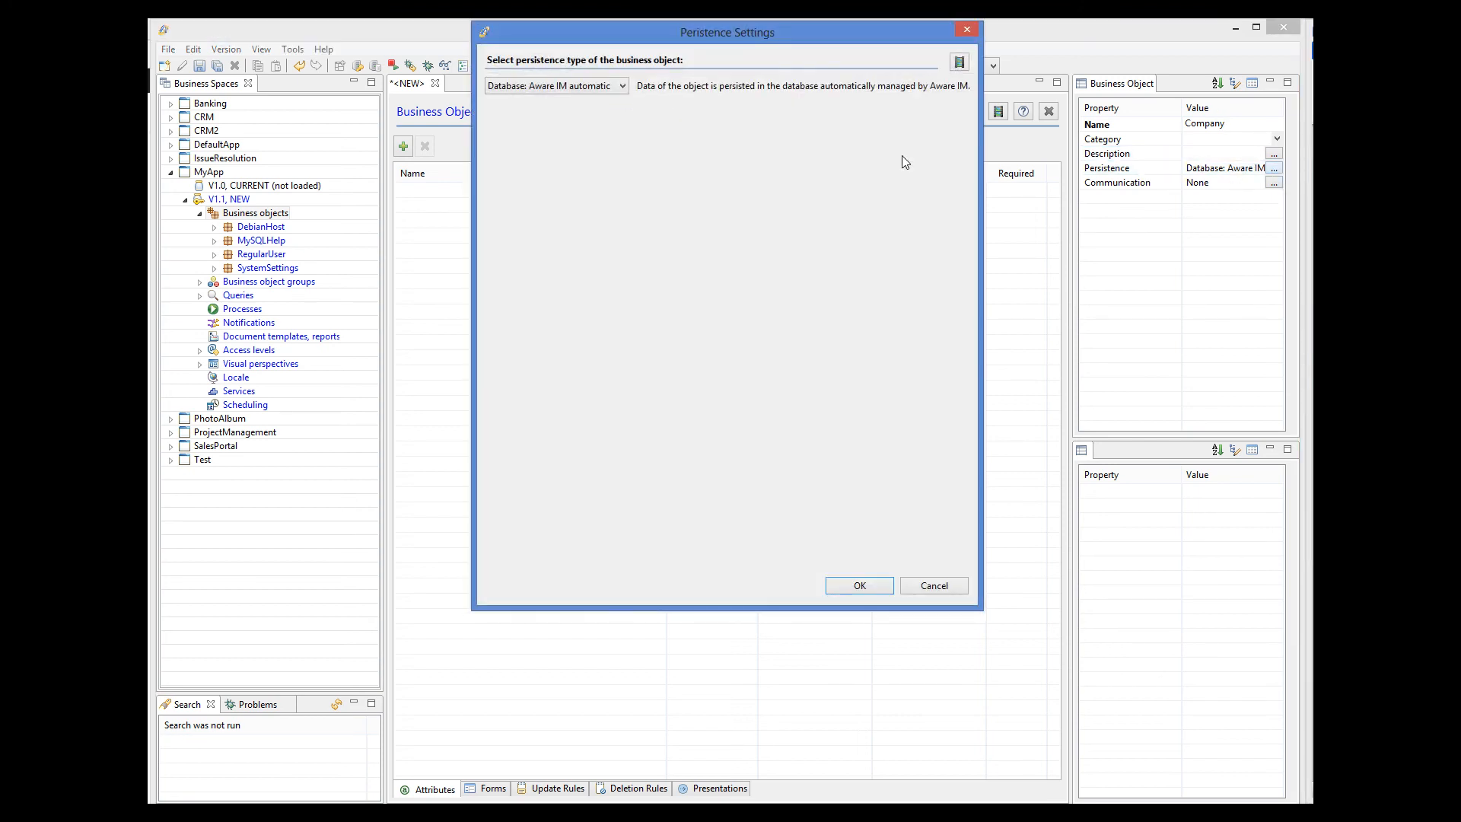
pyautogui.click(609, 86)
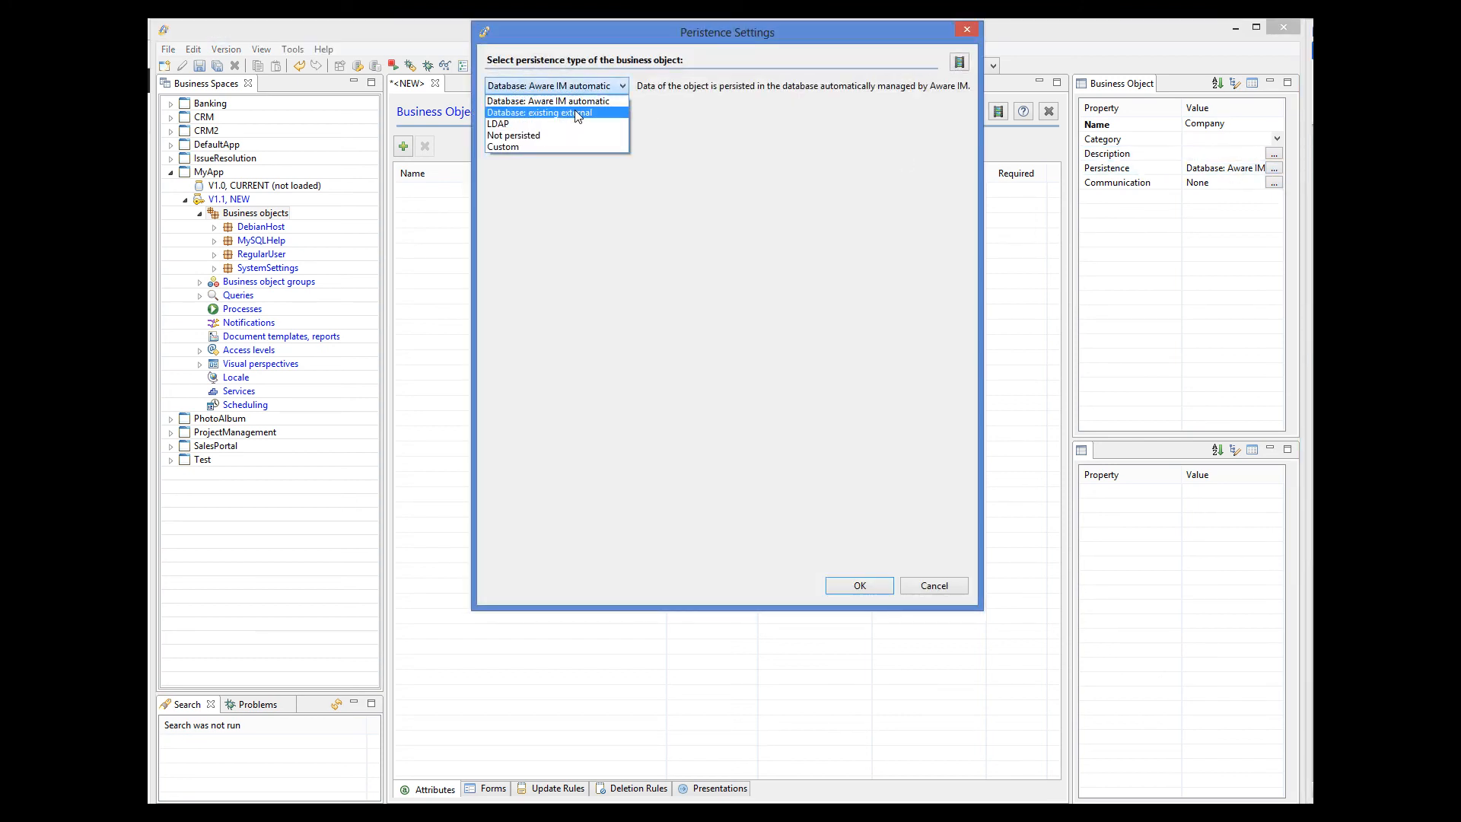
pyautogui.click(576, 113)
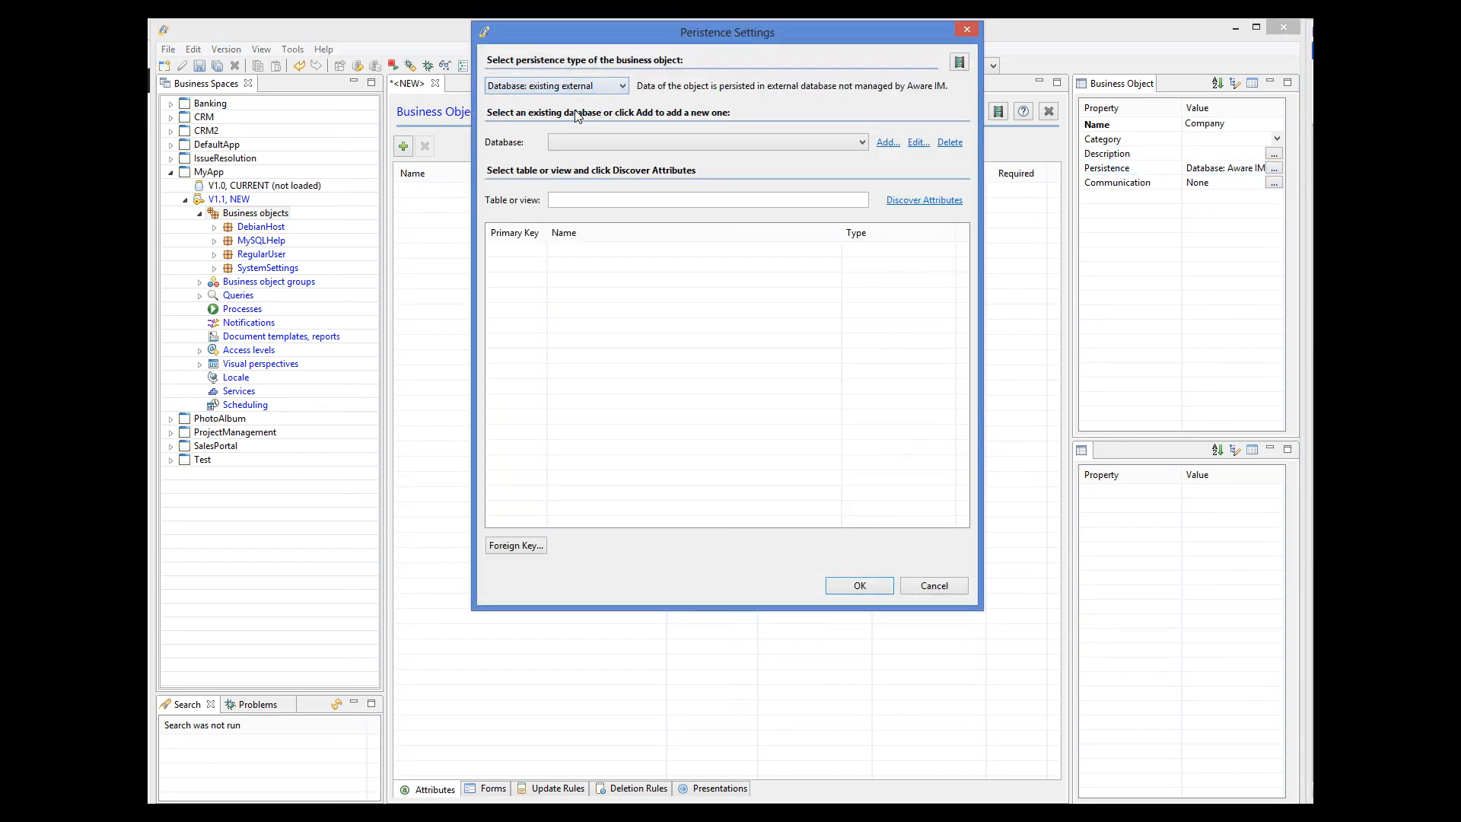
pyautogui.click(859, 143)
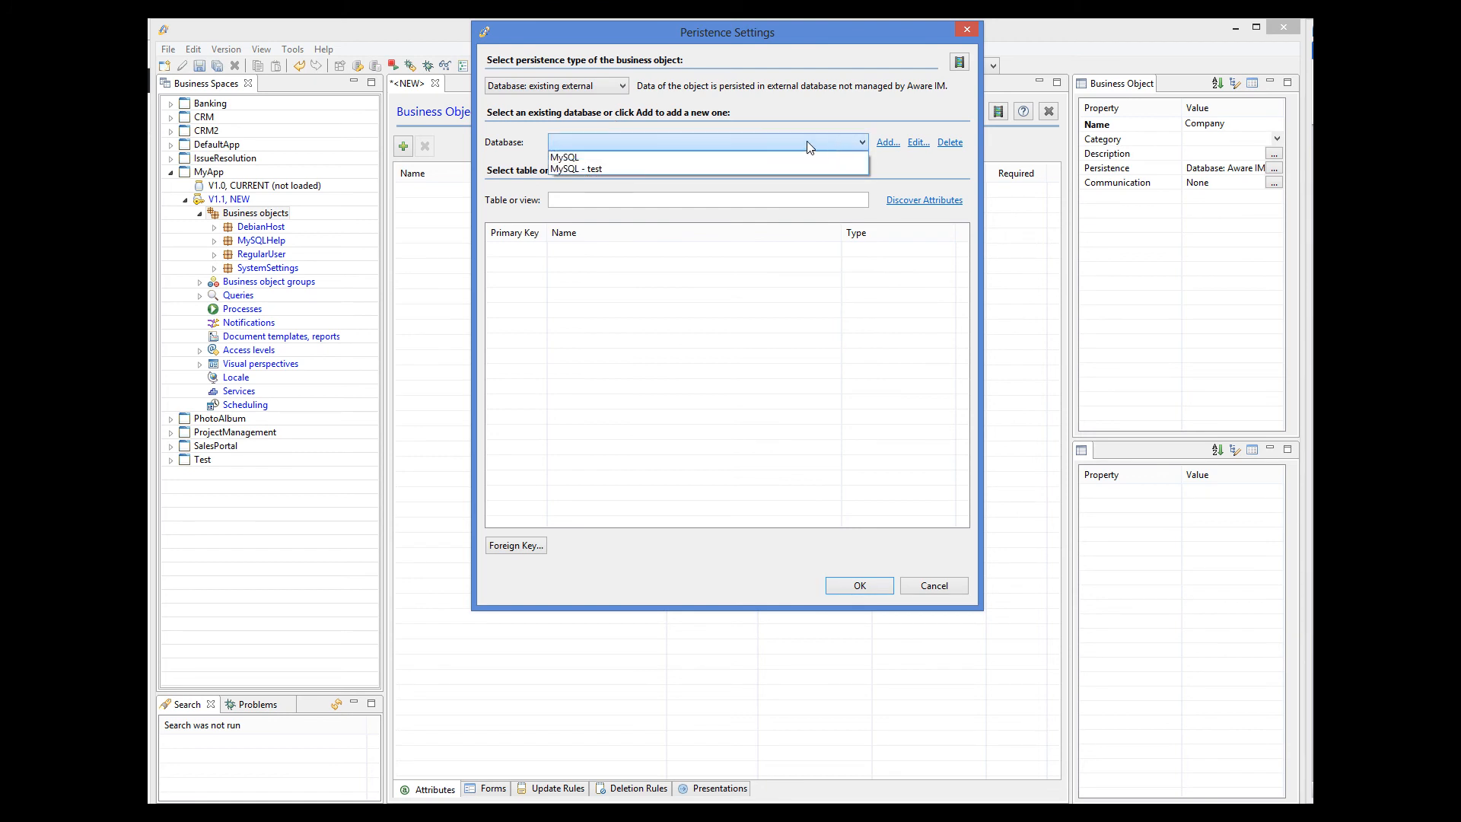
pyautogui.click(601, 169)
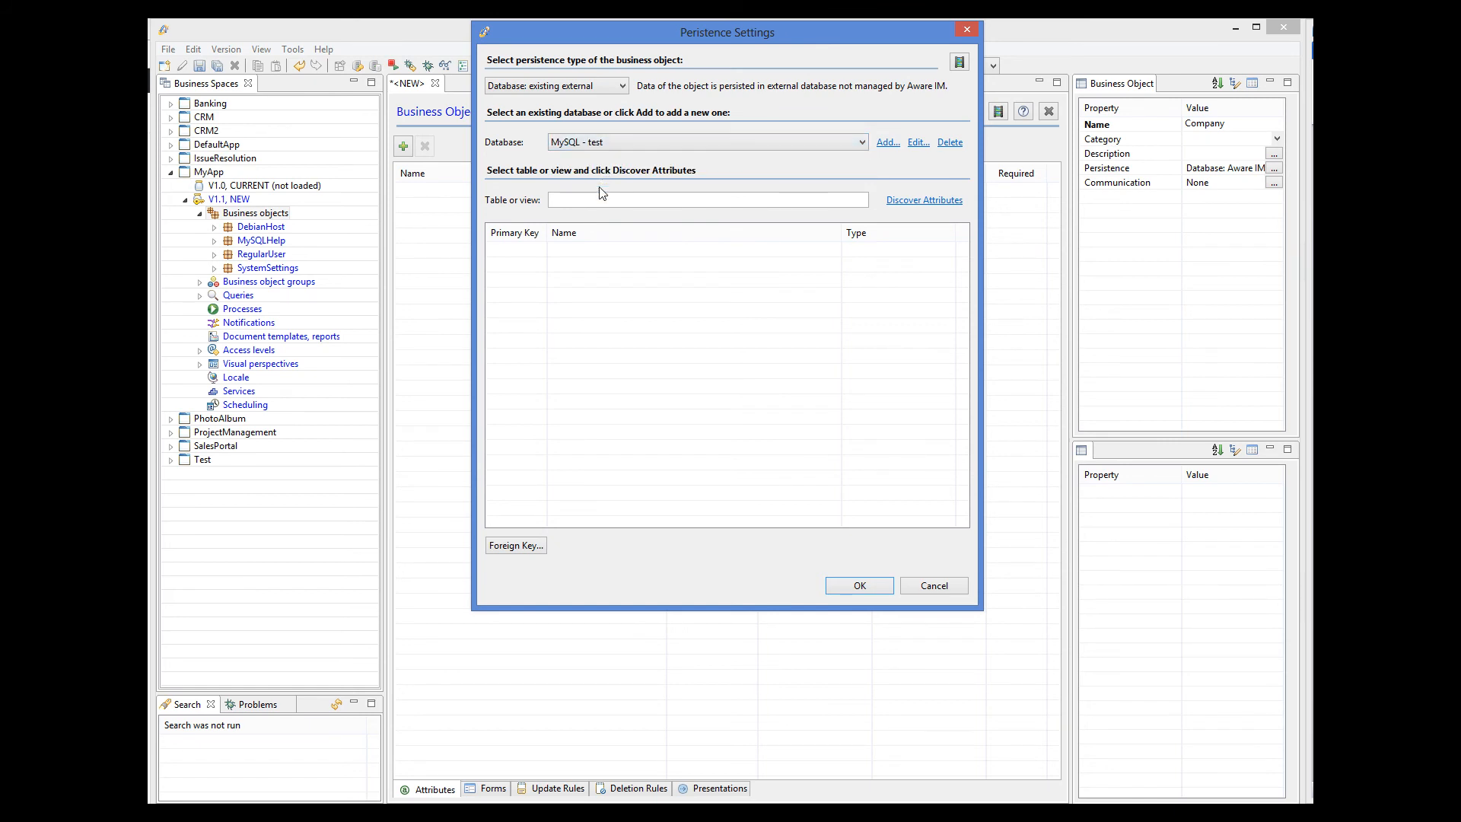
pyautogui.click(591, 199)
pyautogui.write('company')
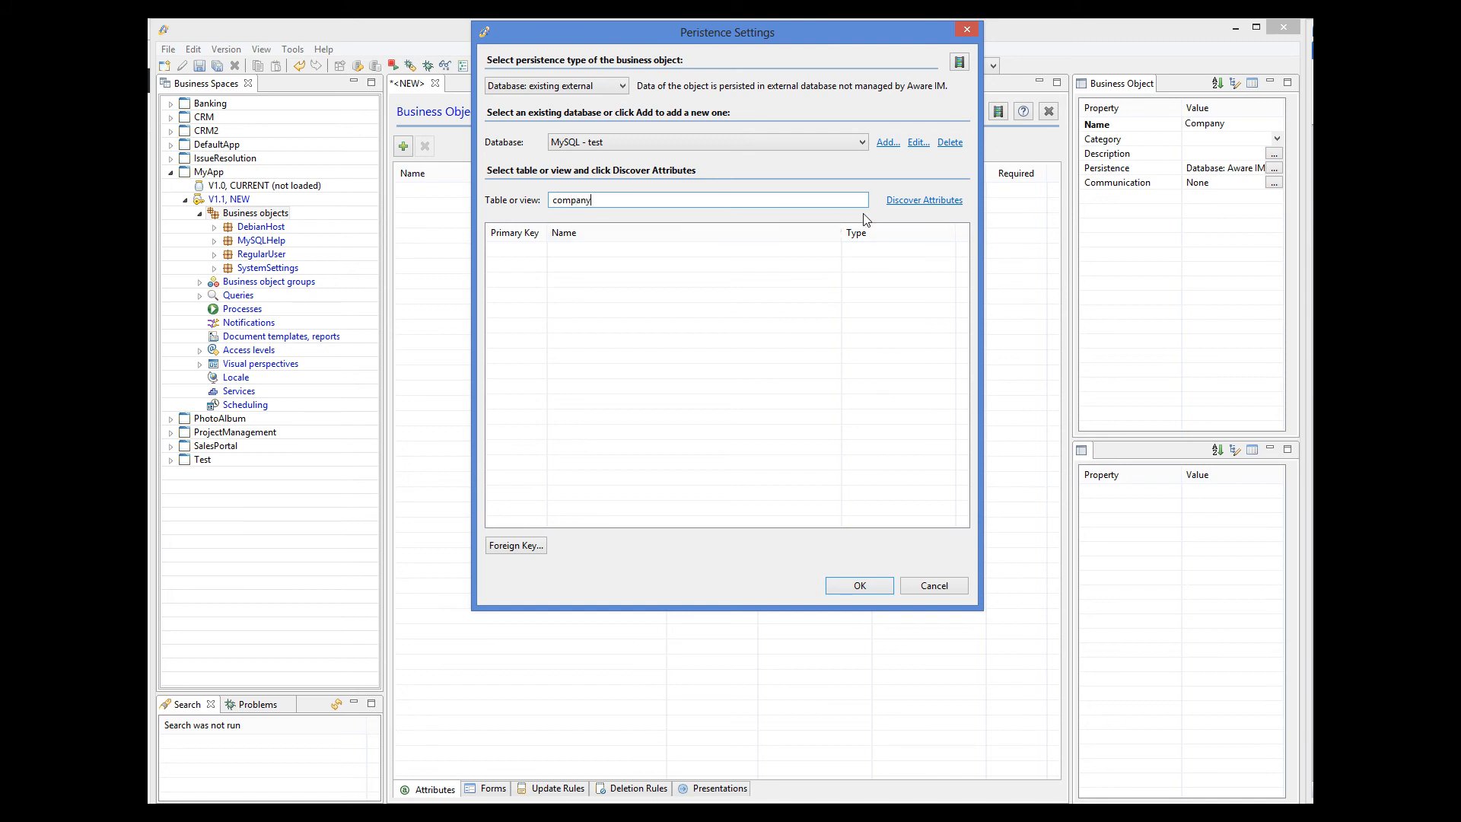
pyautogui.click(933, 201)
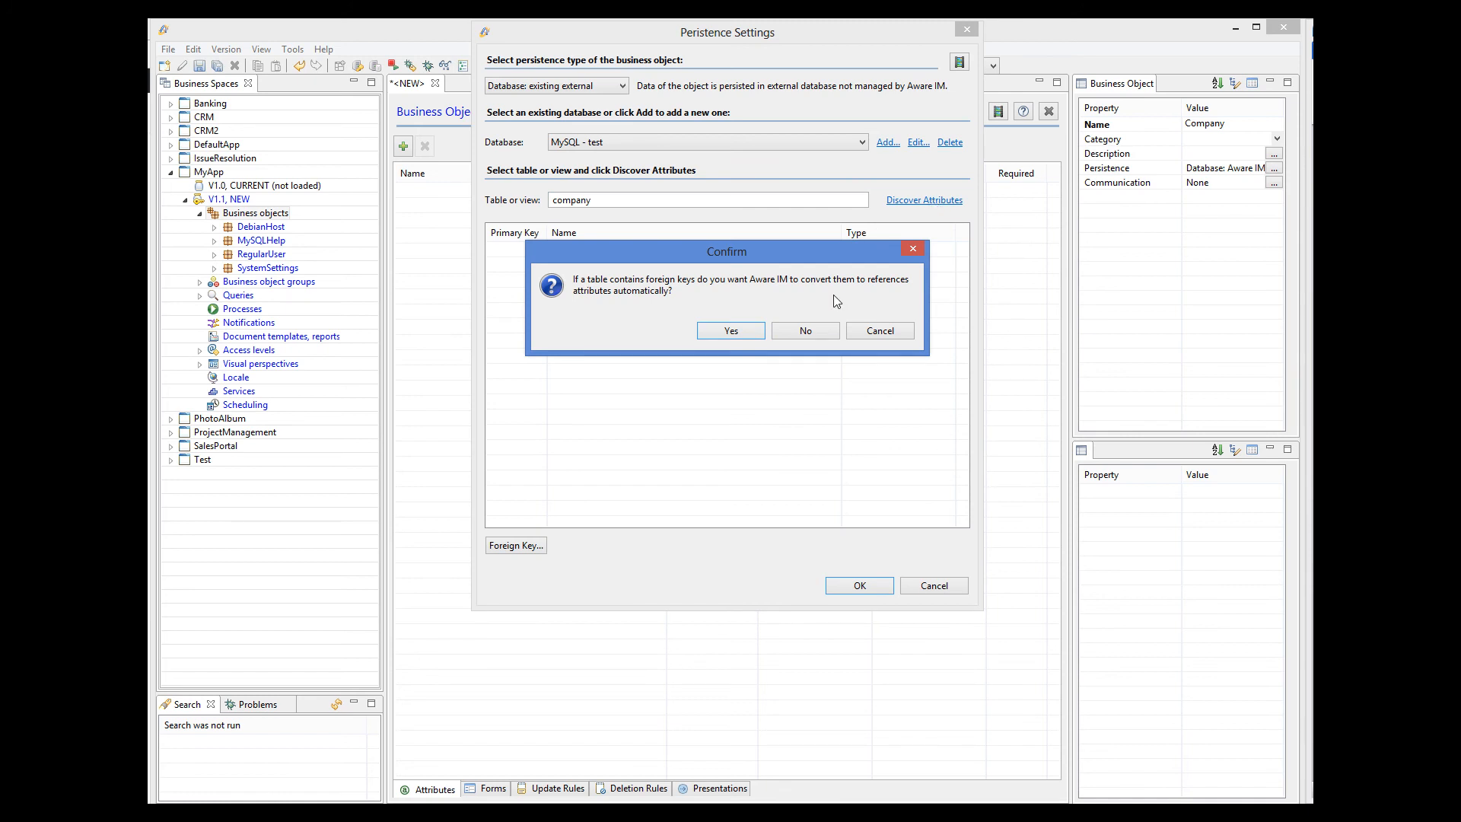
pyautogui.click(815, 331)
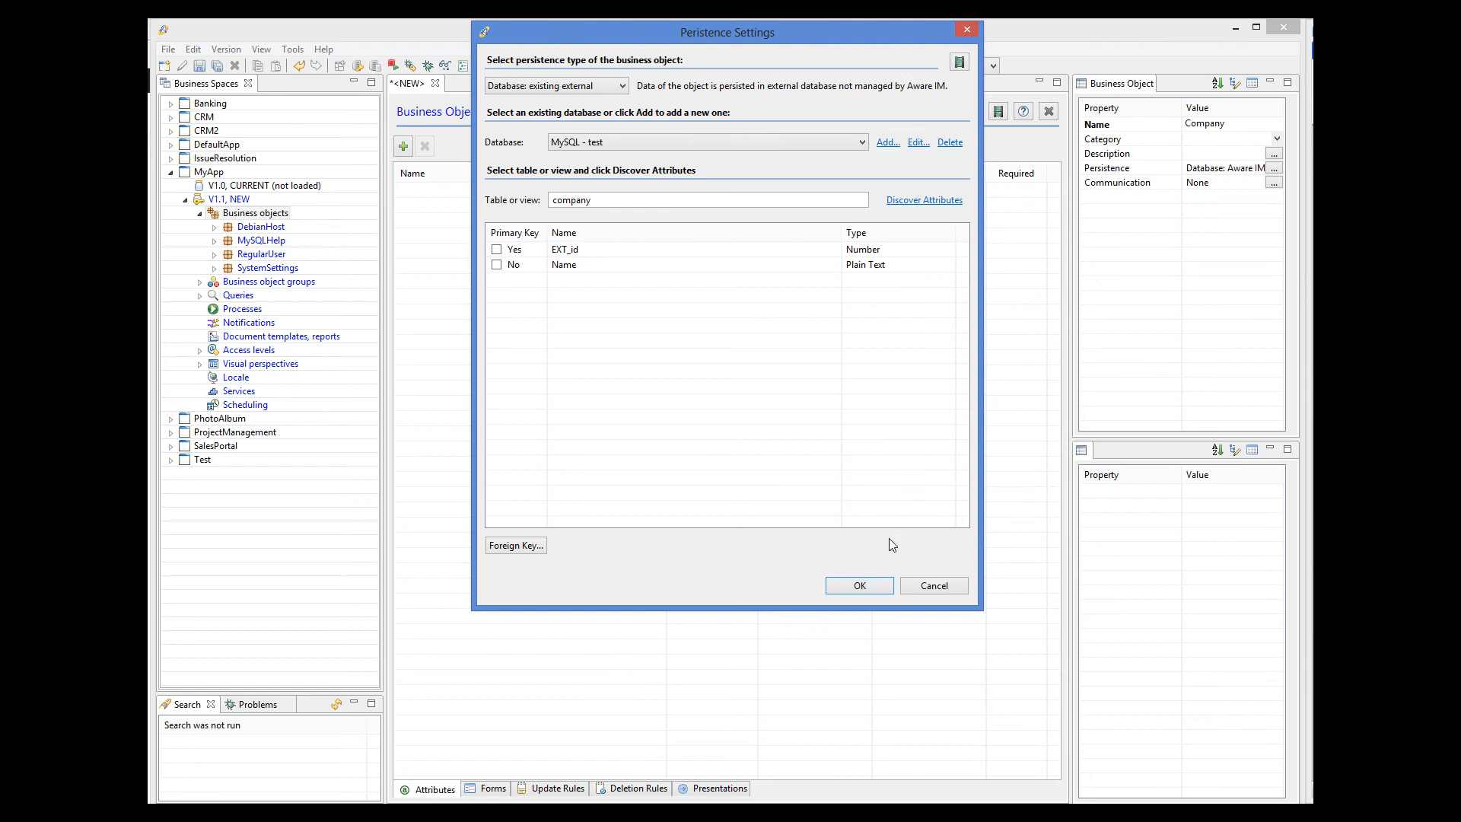
pyautogui.click(859, 585)
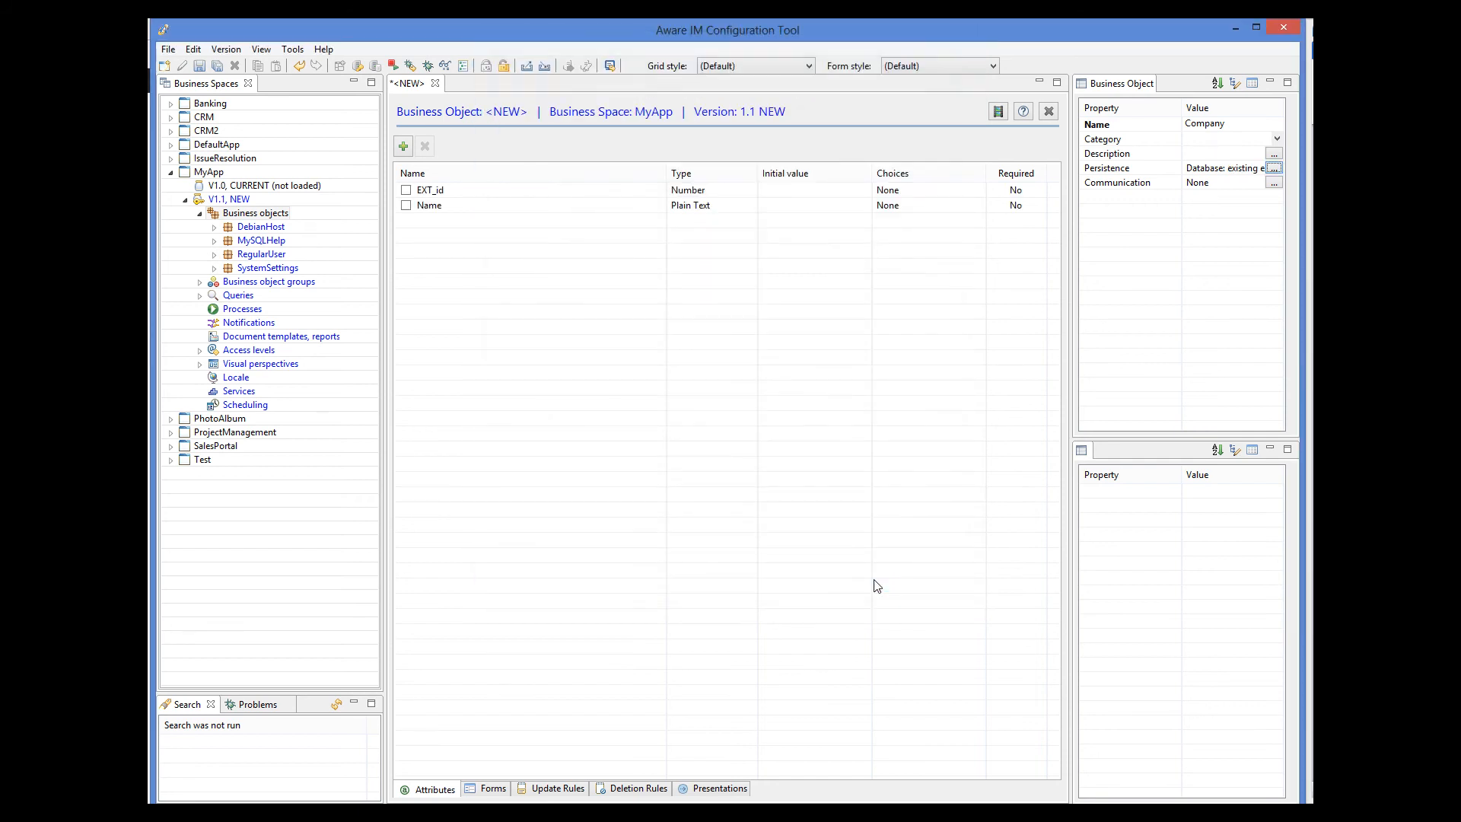
pyautogui.click(201, 67)
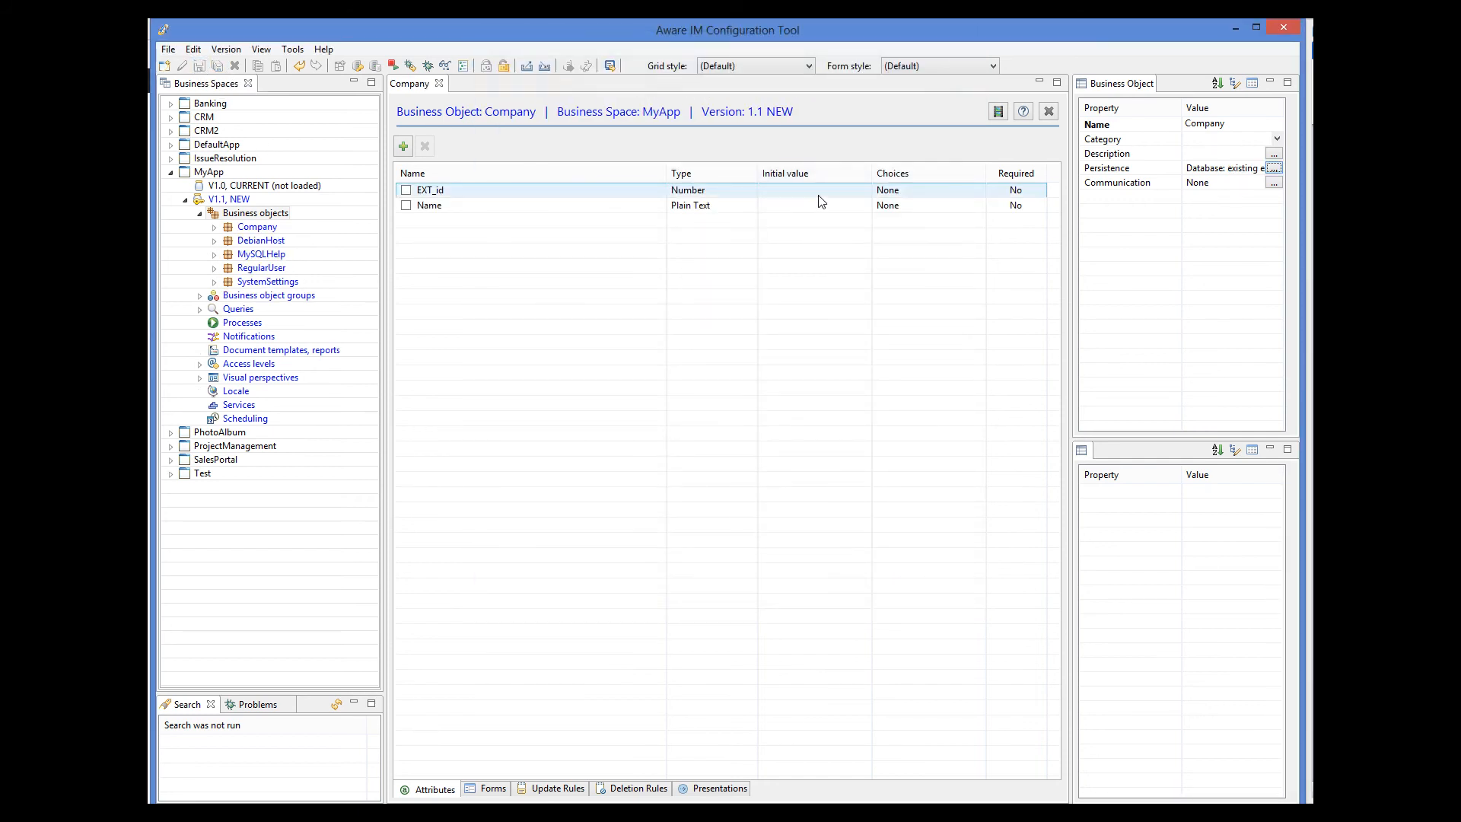
# Create a new business object named Staff.
pyautogui.rightClick(283, 217)
pyautogui.click(307, 225)
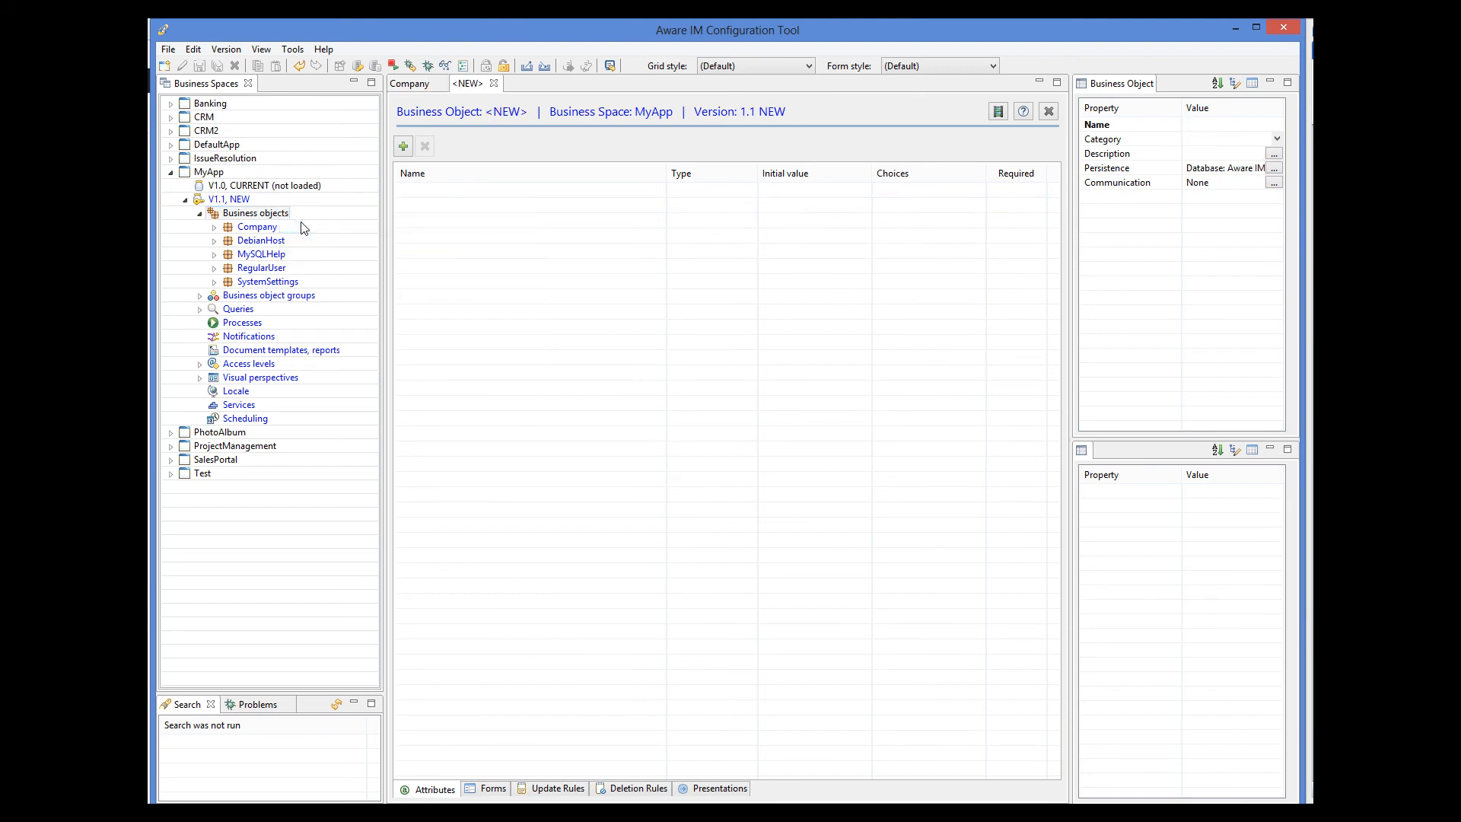
pyautogui.click(1189, 125)
pyautogui.write('Staff')
# Map Staff to the MySQL - test 'staff' table and discover its attributes, declining foreign key conversion.
pyautogui.click(1274, 167)
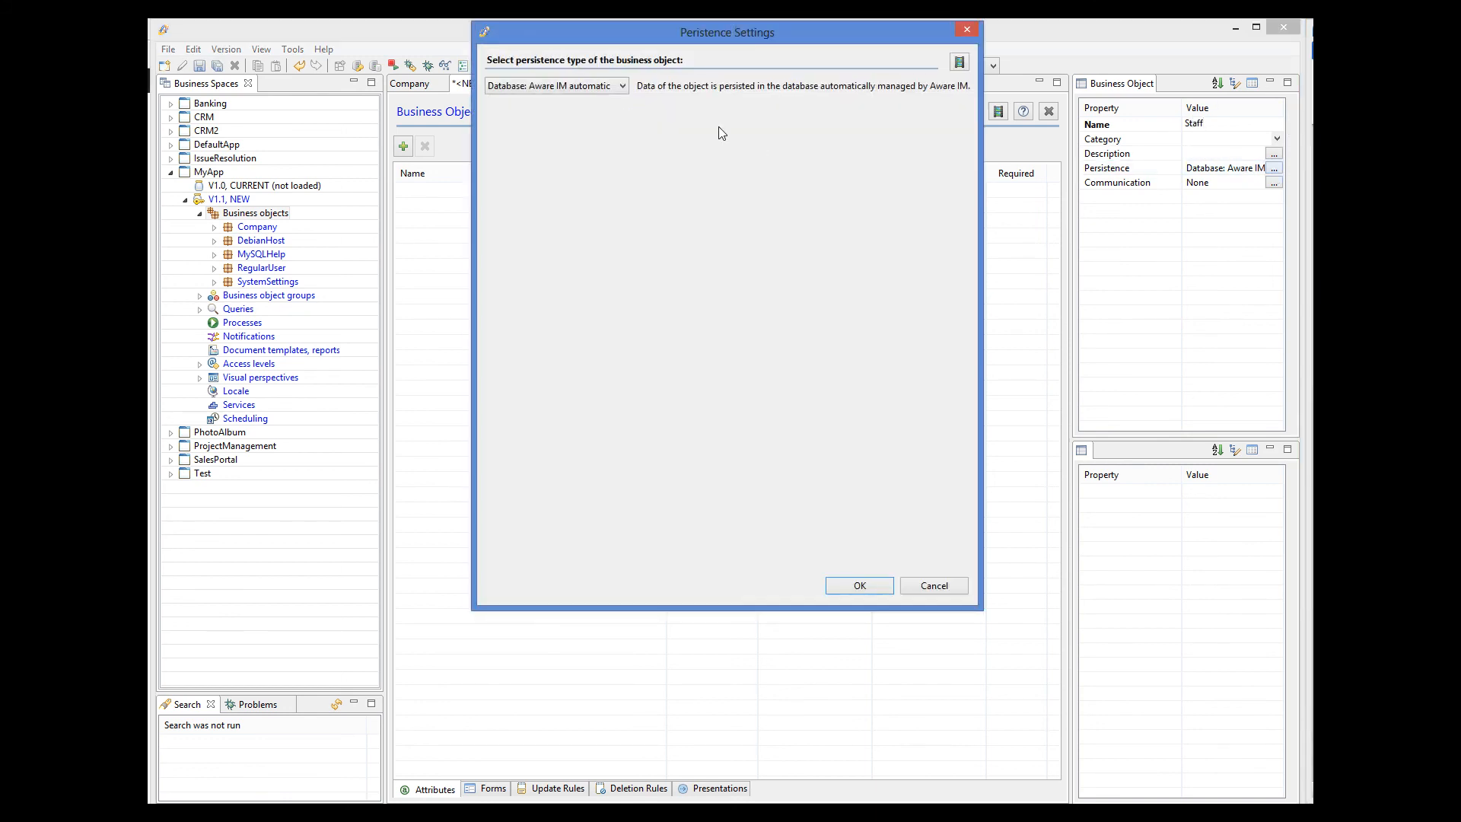
pyautogui.click(579, 86)
pyautogui.click(563, 107)
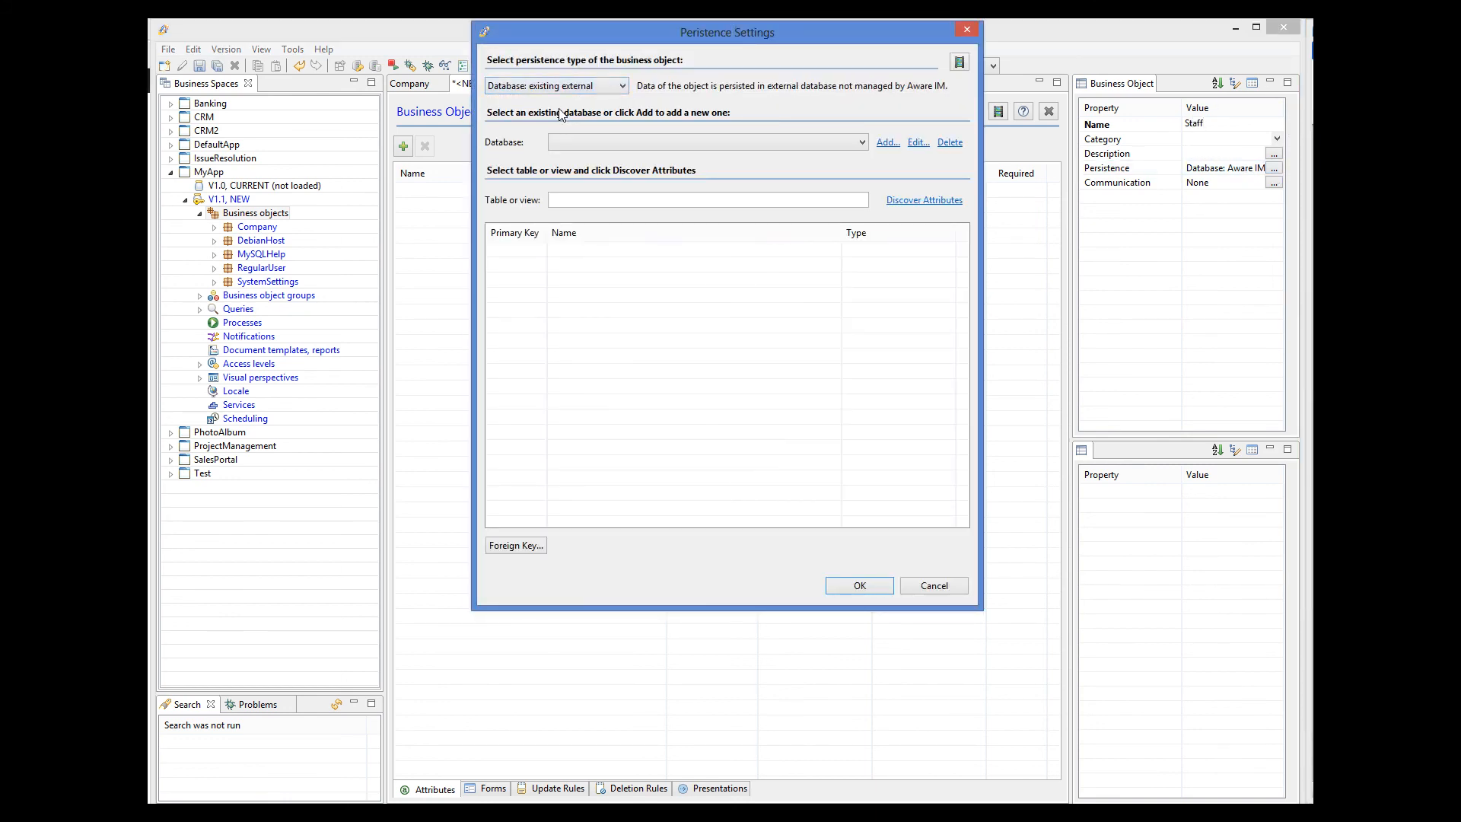
pyautogui.click(862, 142)
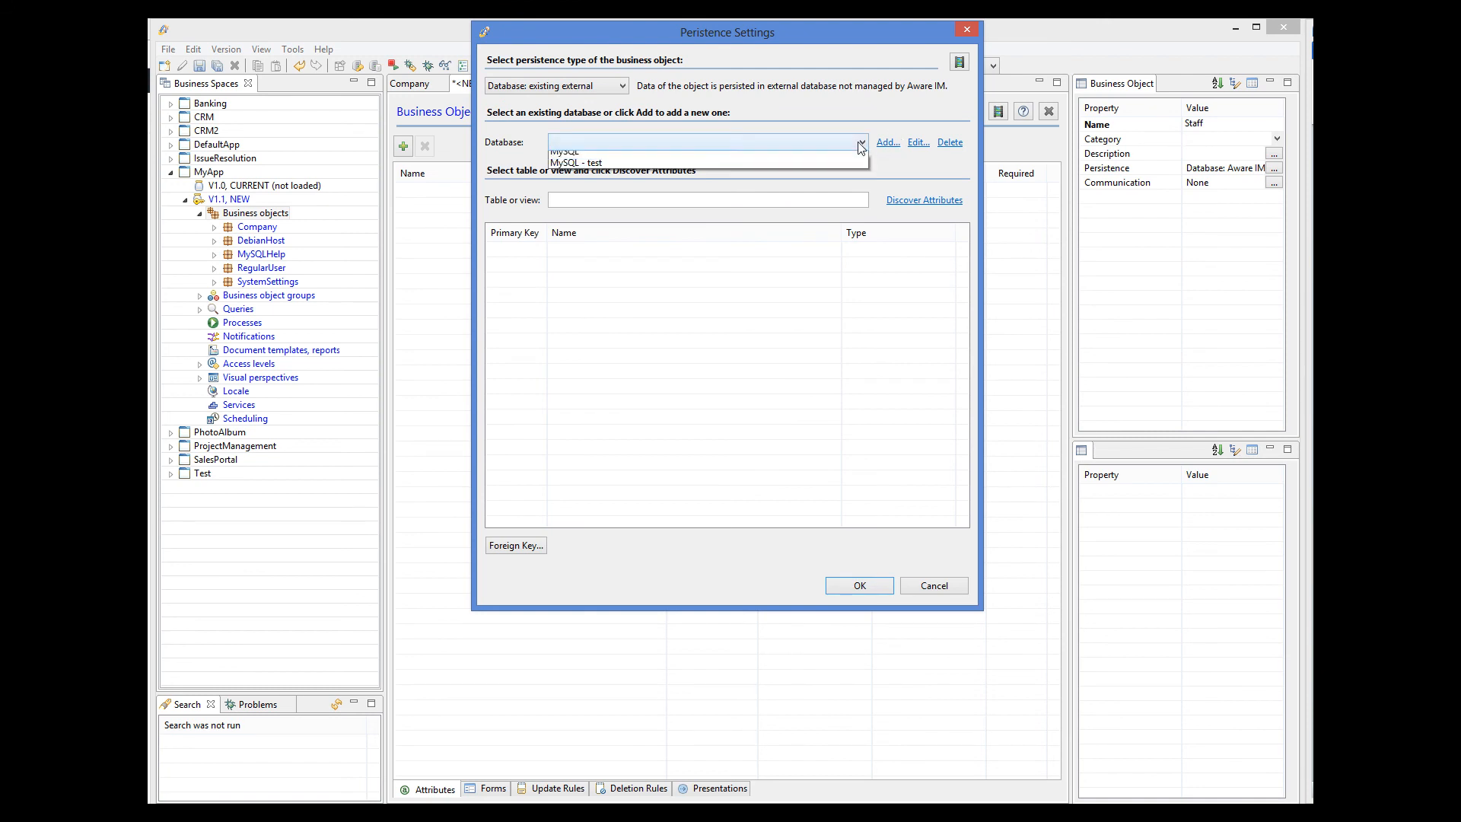
pyautogui.click(672, 165)
pyautogui.click(647, 199)
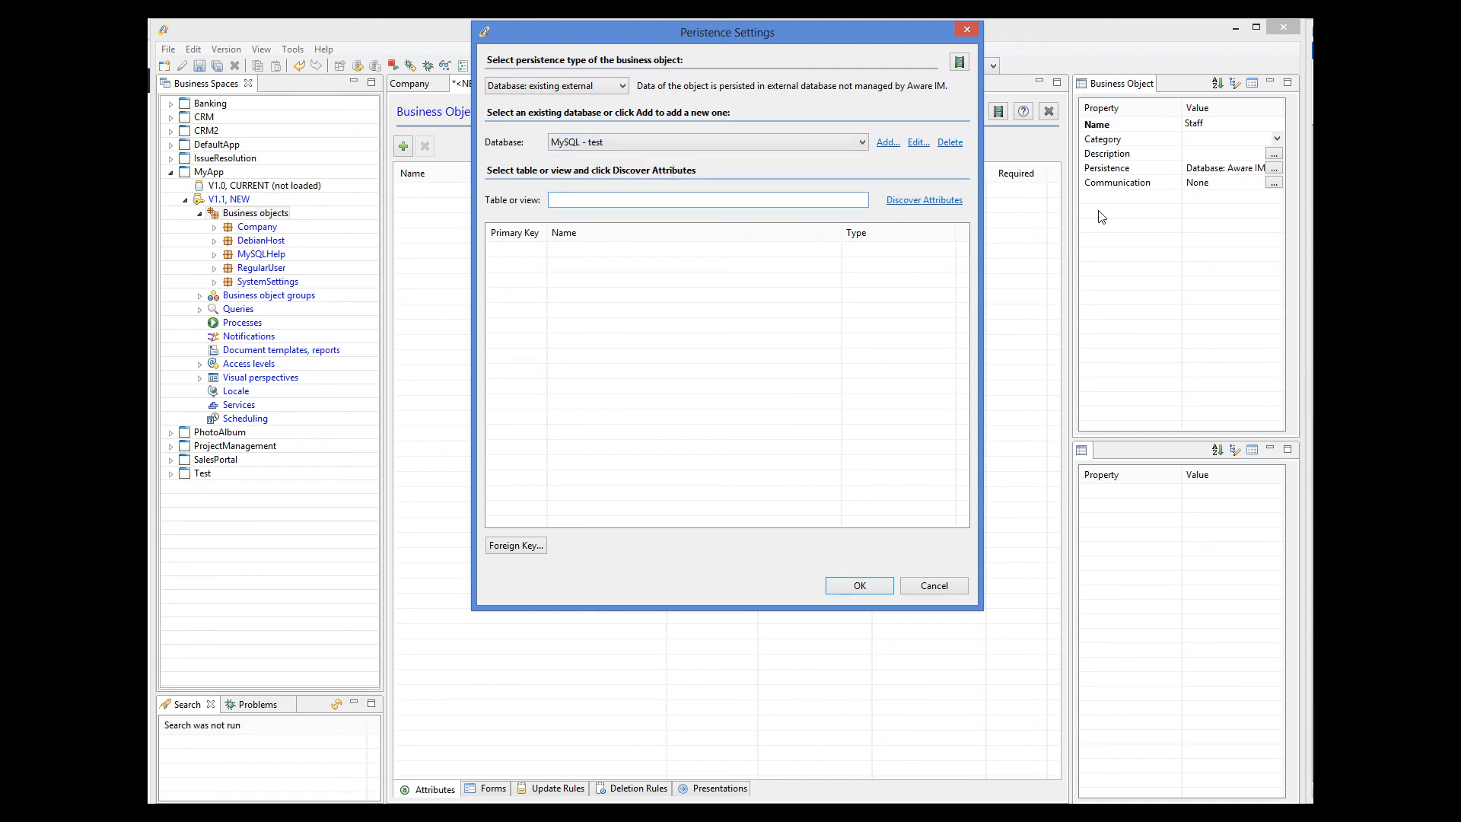
pyautogui.write('staff')
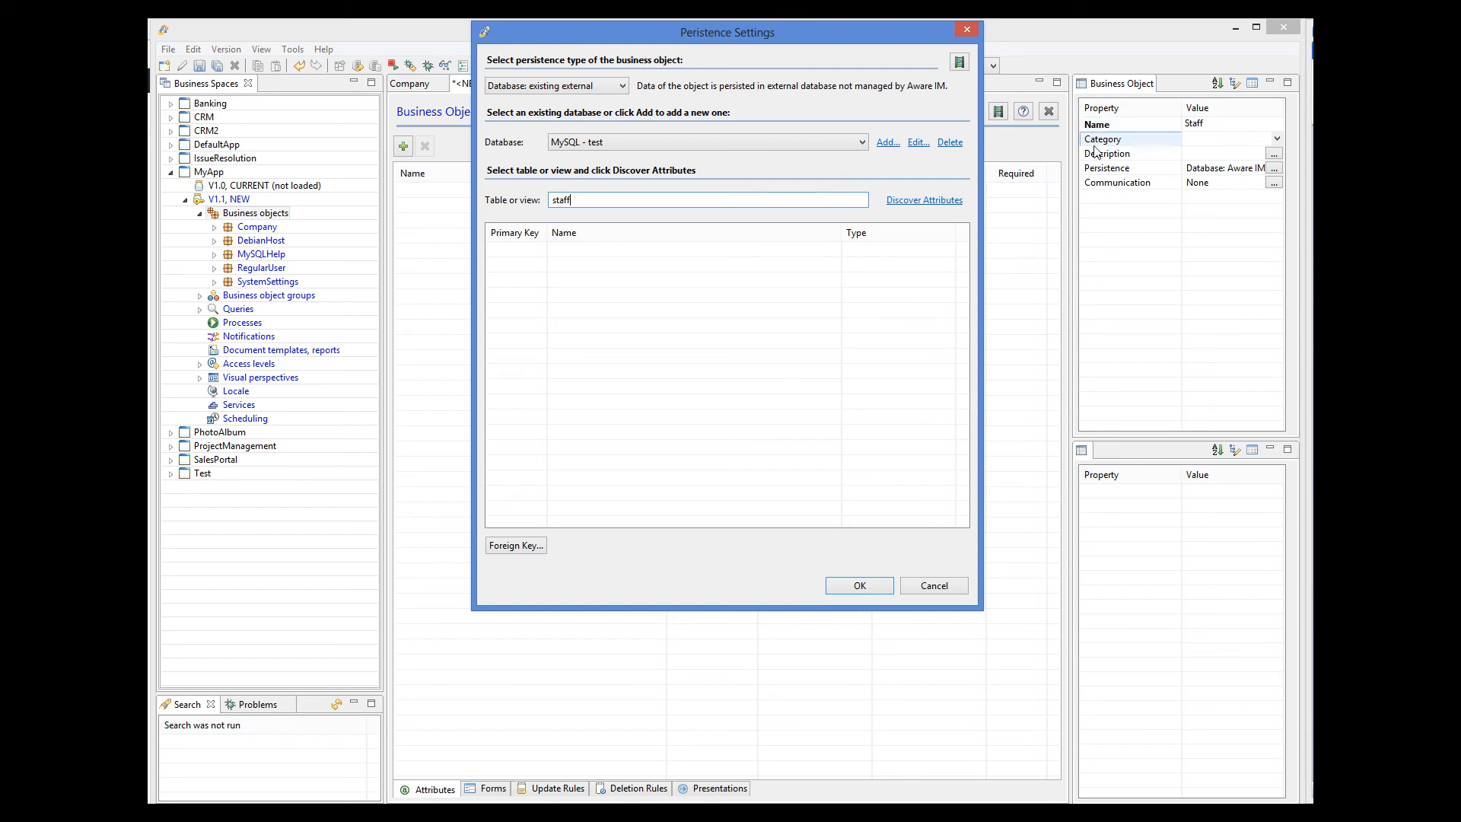
pyautogui.click(941, 199)
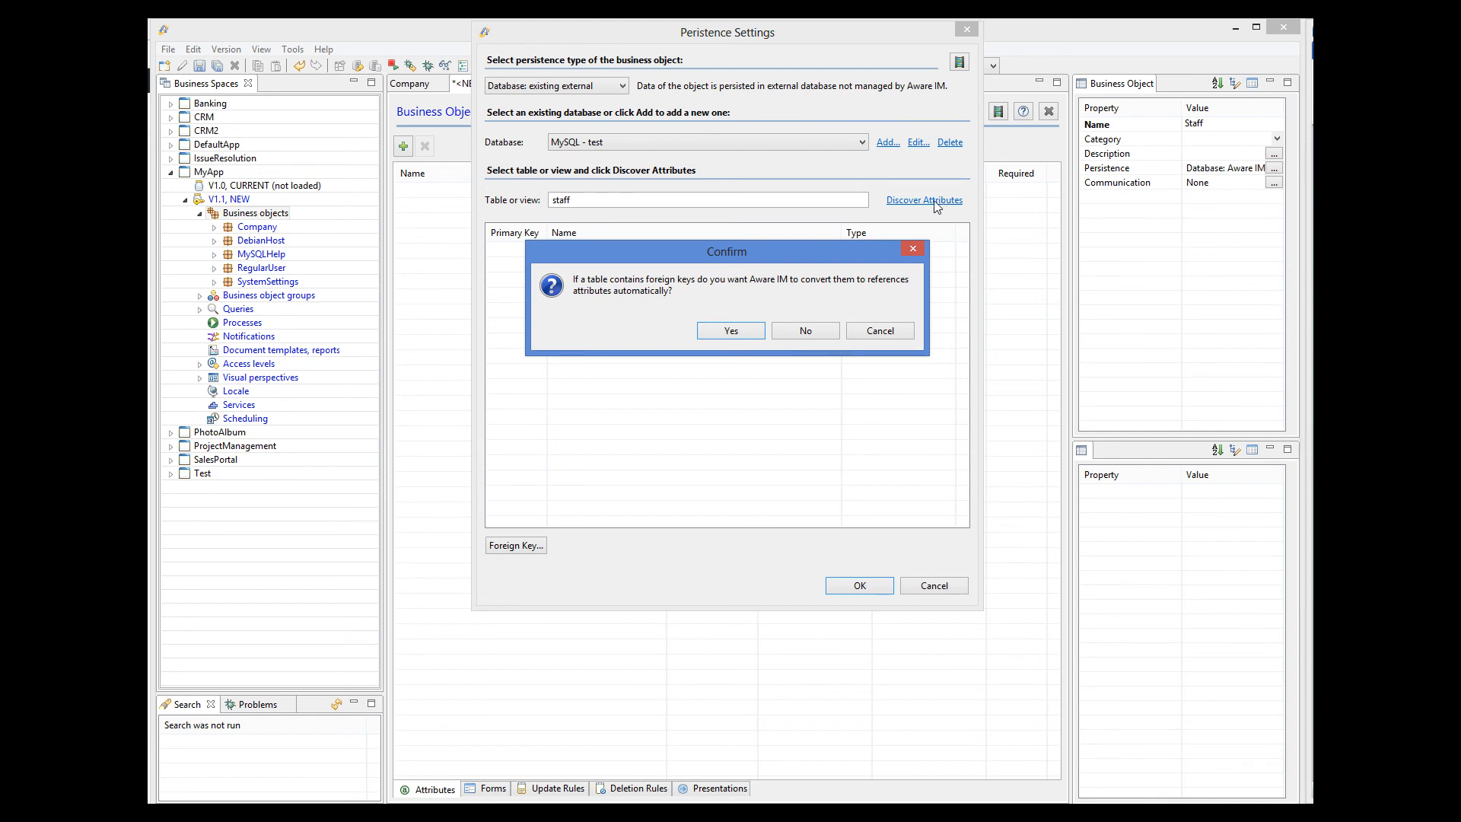
pyautogui.click(802, 333)
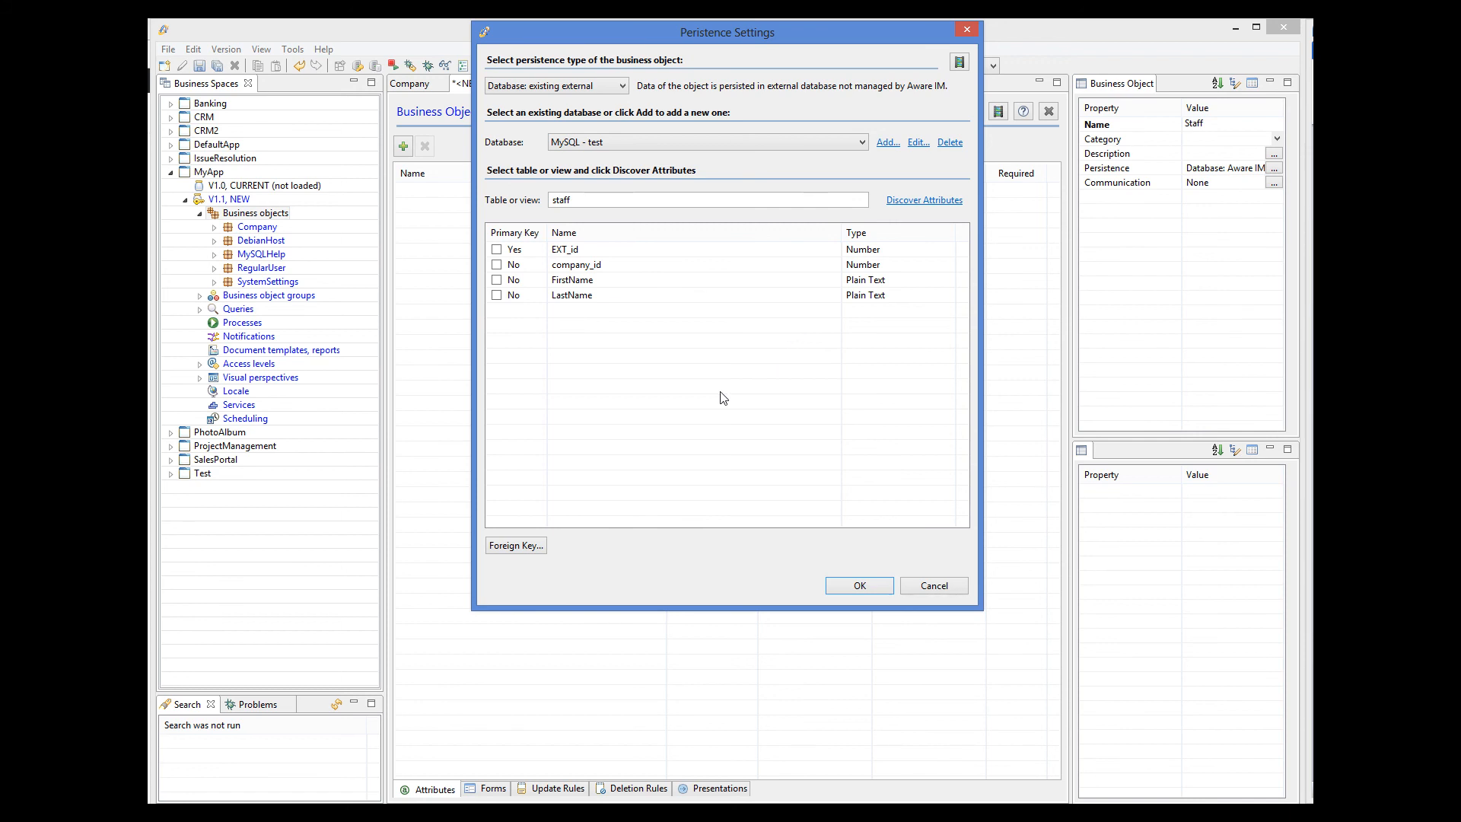
pyautogui.click(872, 583)
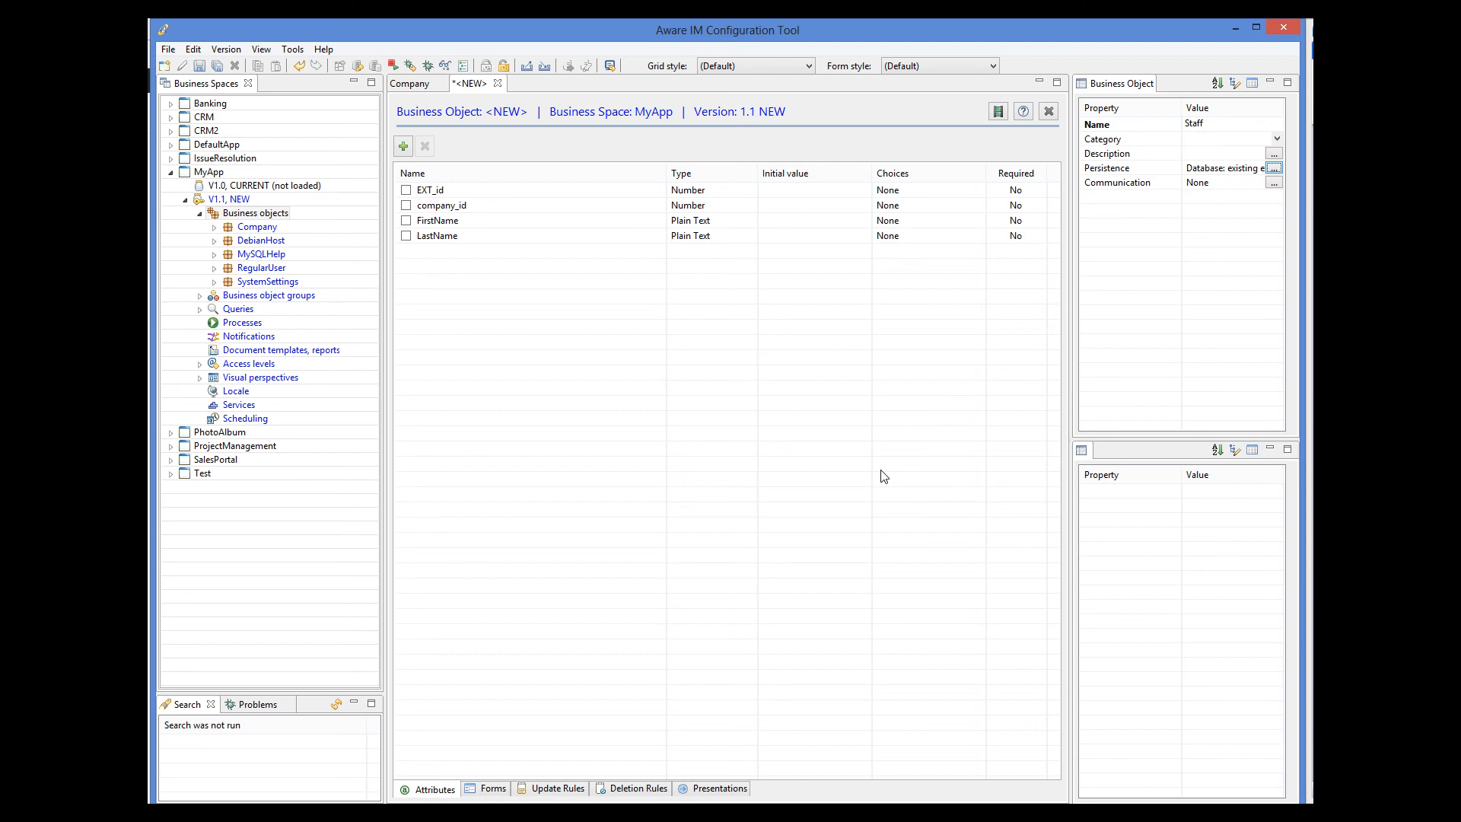
# Define company_id as a foreign key to the 'company' table's id and apply the settings.
pyautogui.click(1275, 169)
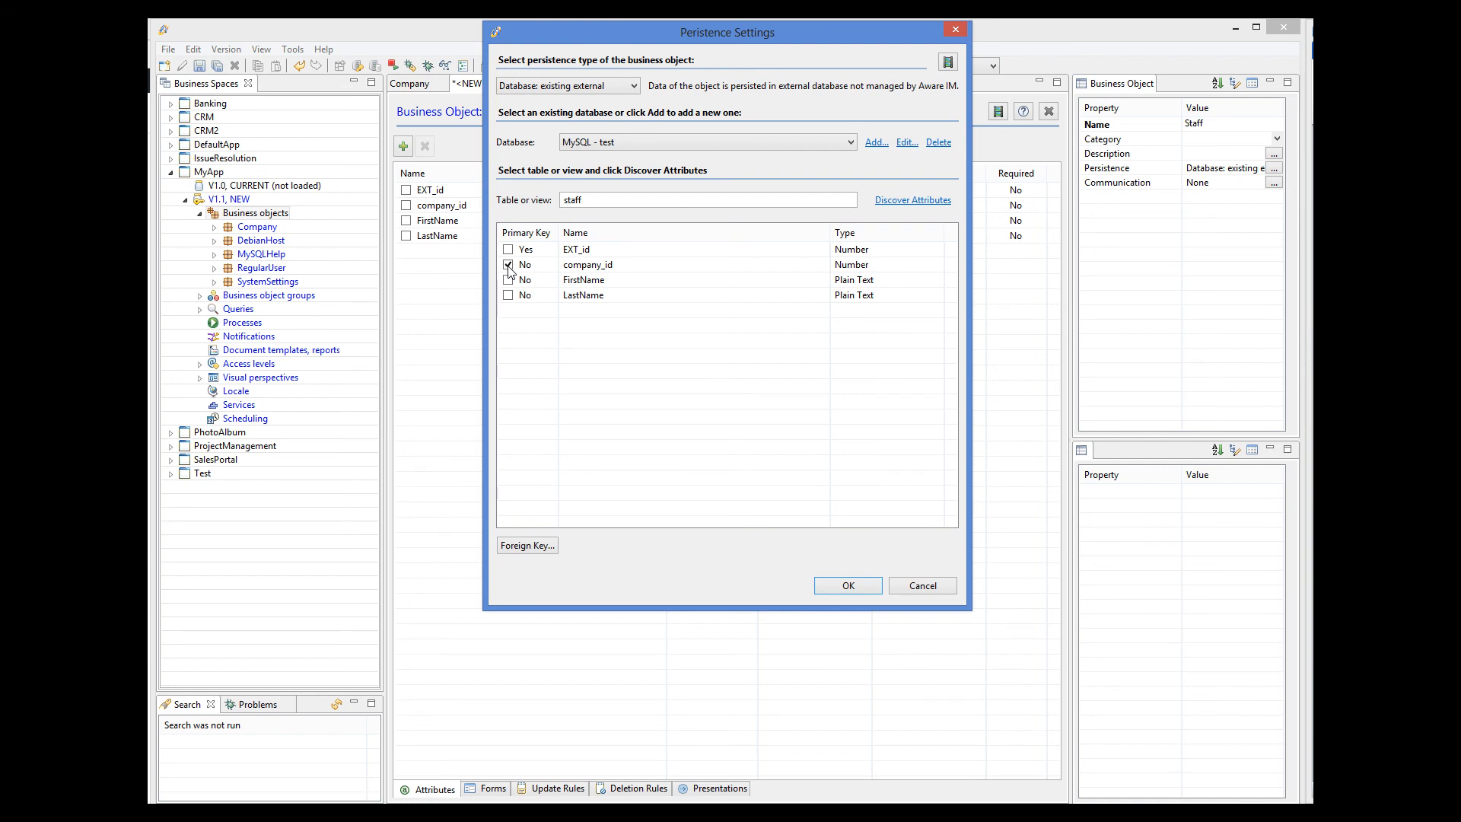
pyautogui.click(549, 550)
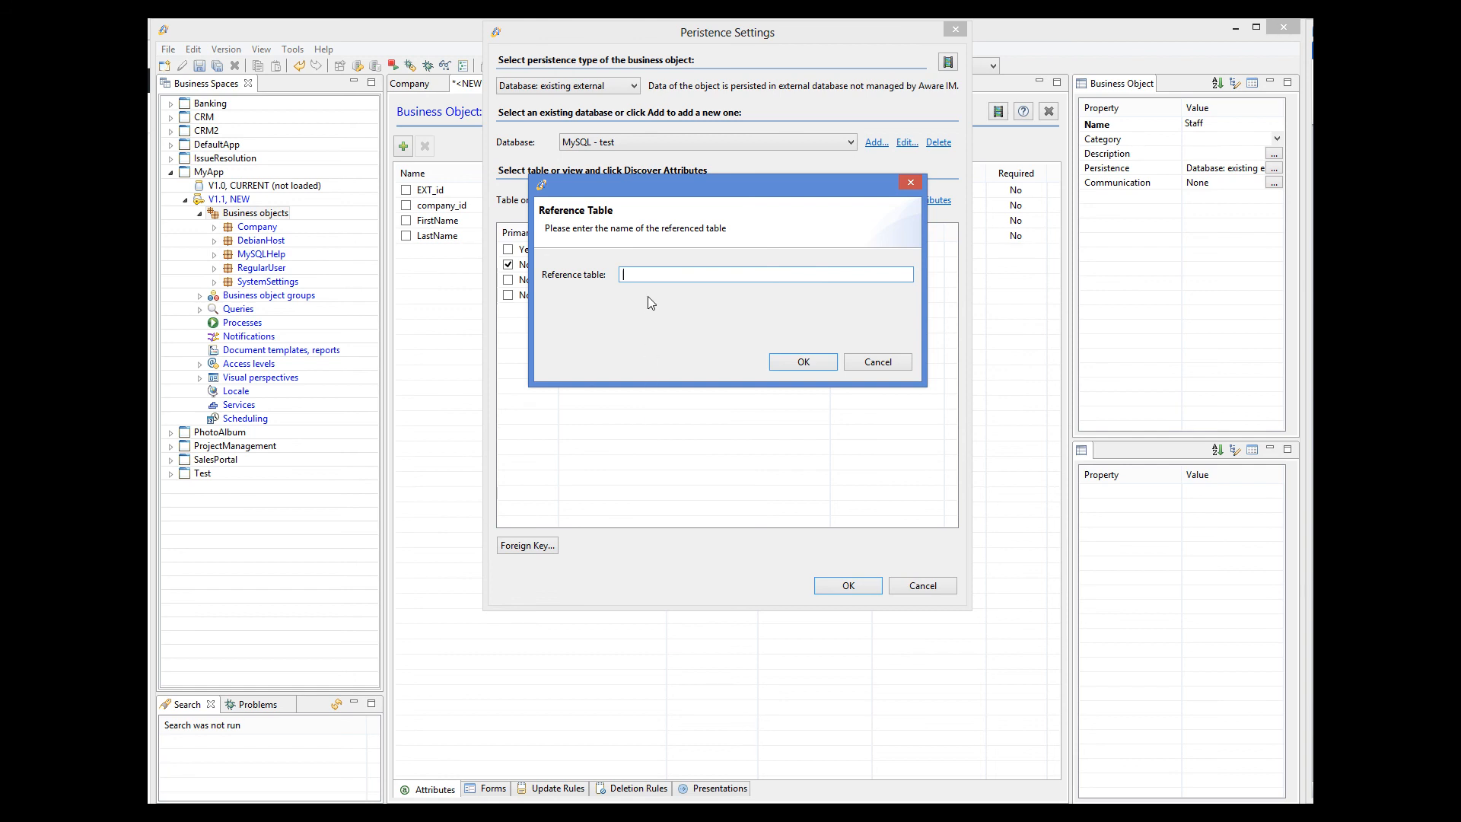
pyautogui.write('company')
pyautogui.click(805, 360)
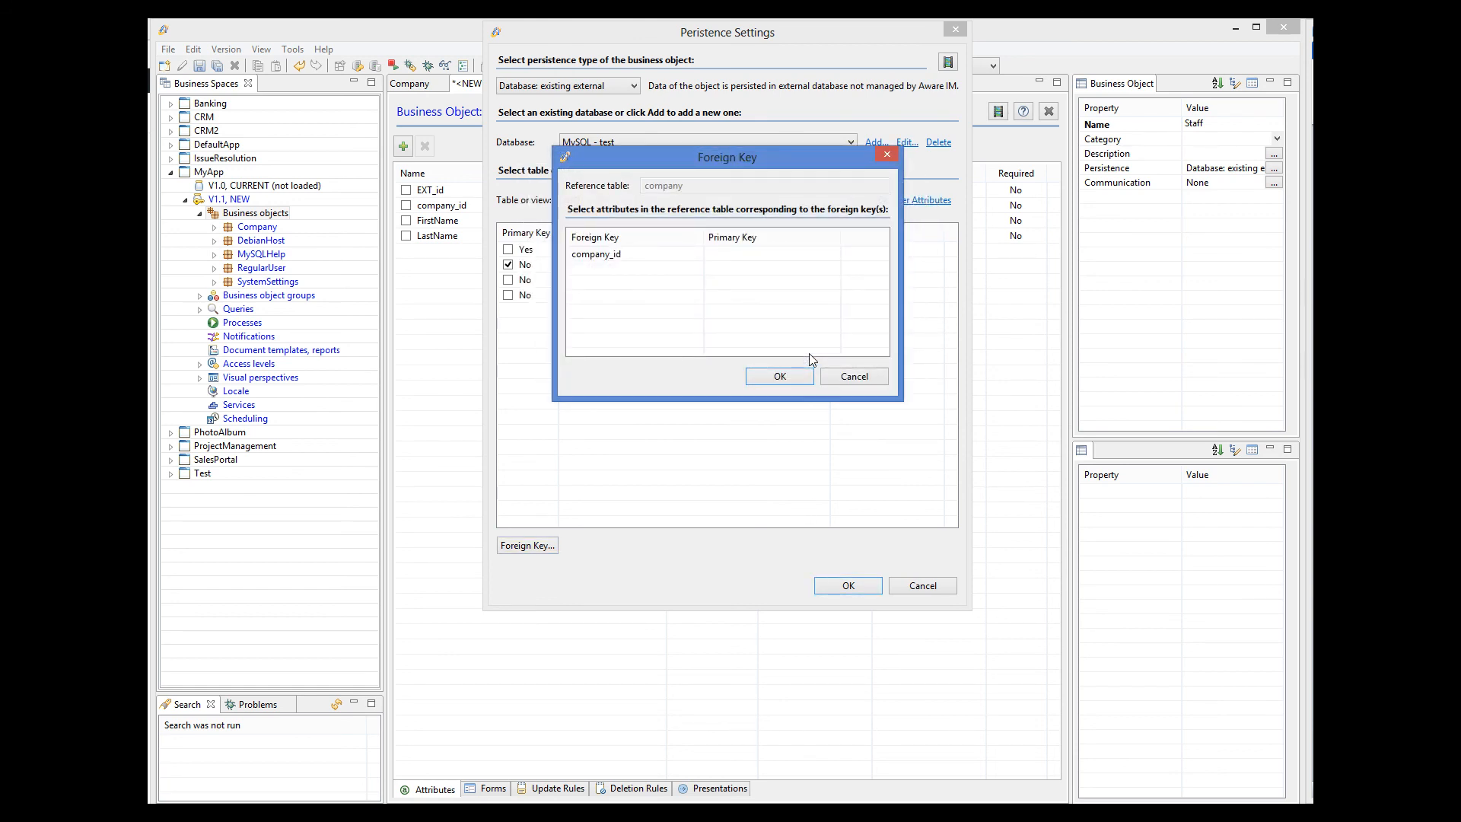
pyautogui.click(796, 255)
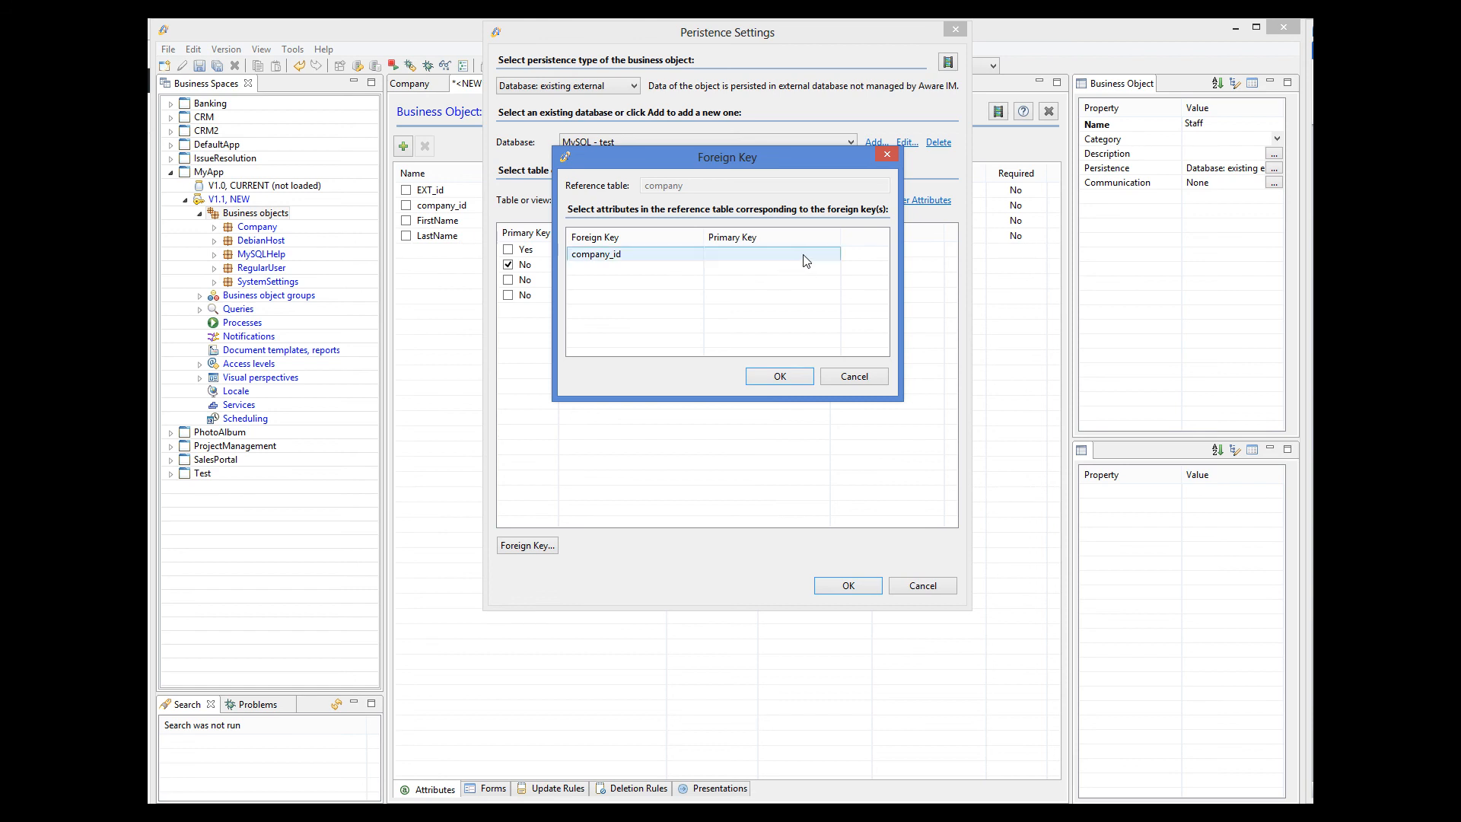
pyautogui.click(805, 254)
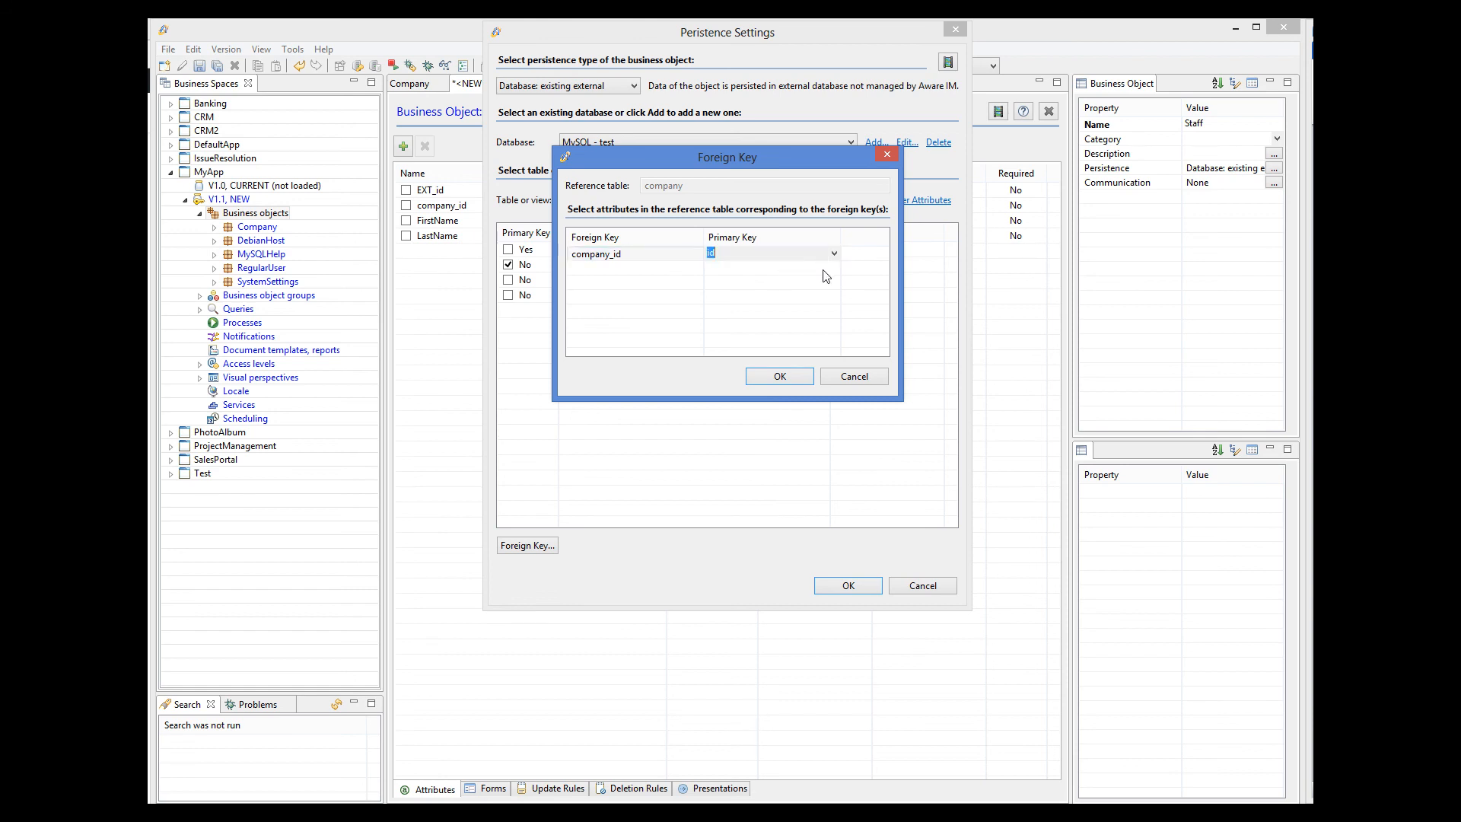
pyautogui.click(801, 376)
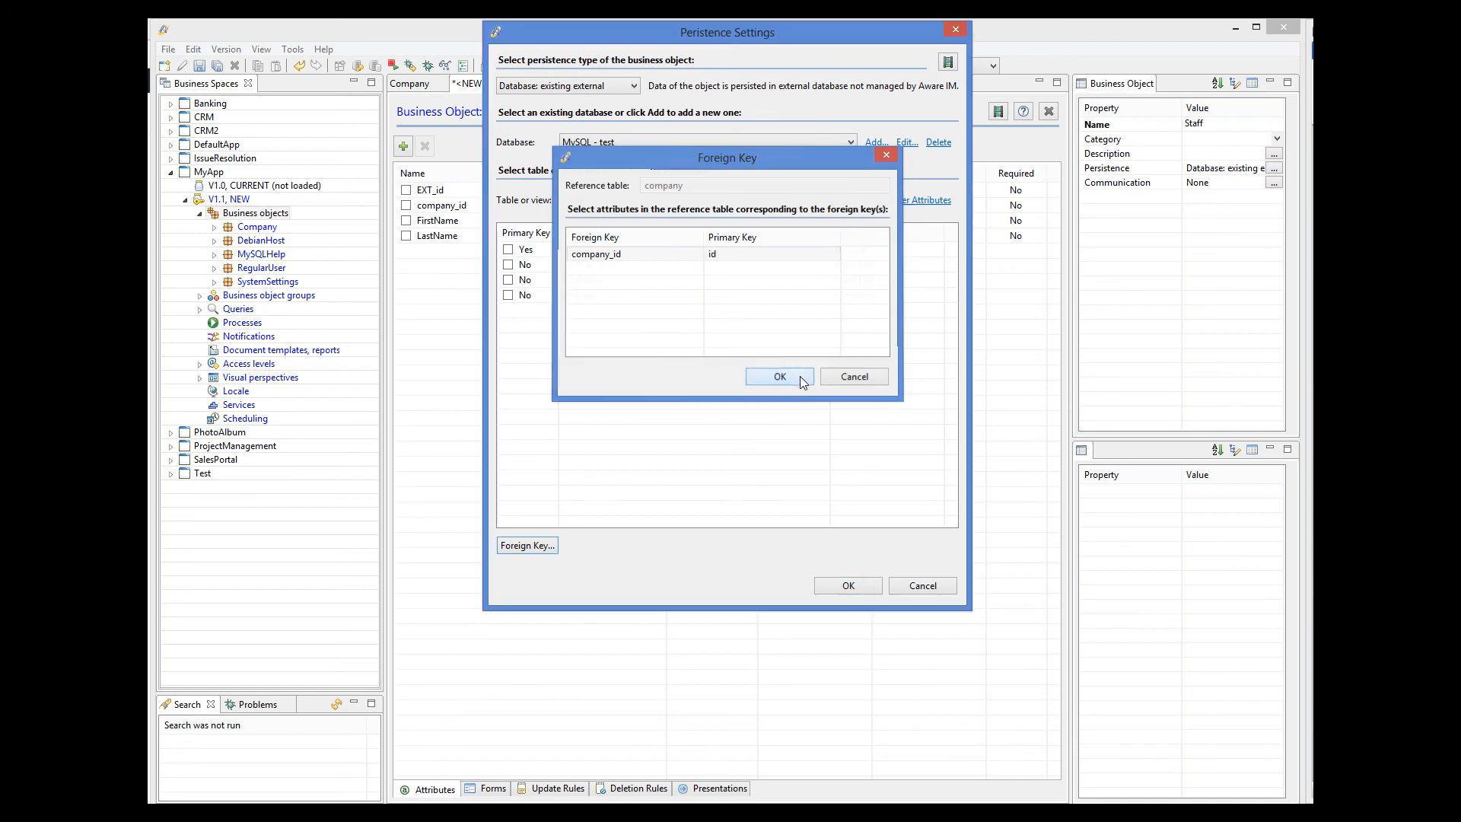
pyautogui.click(848, 586)
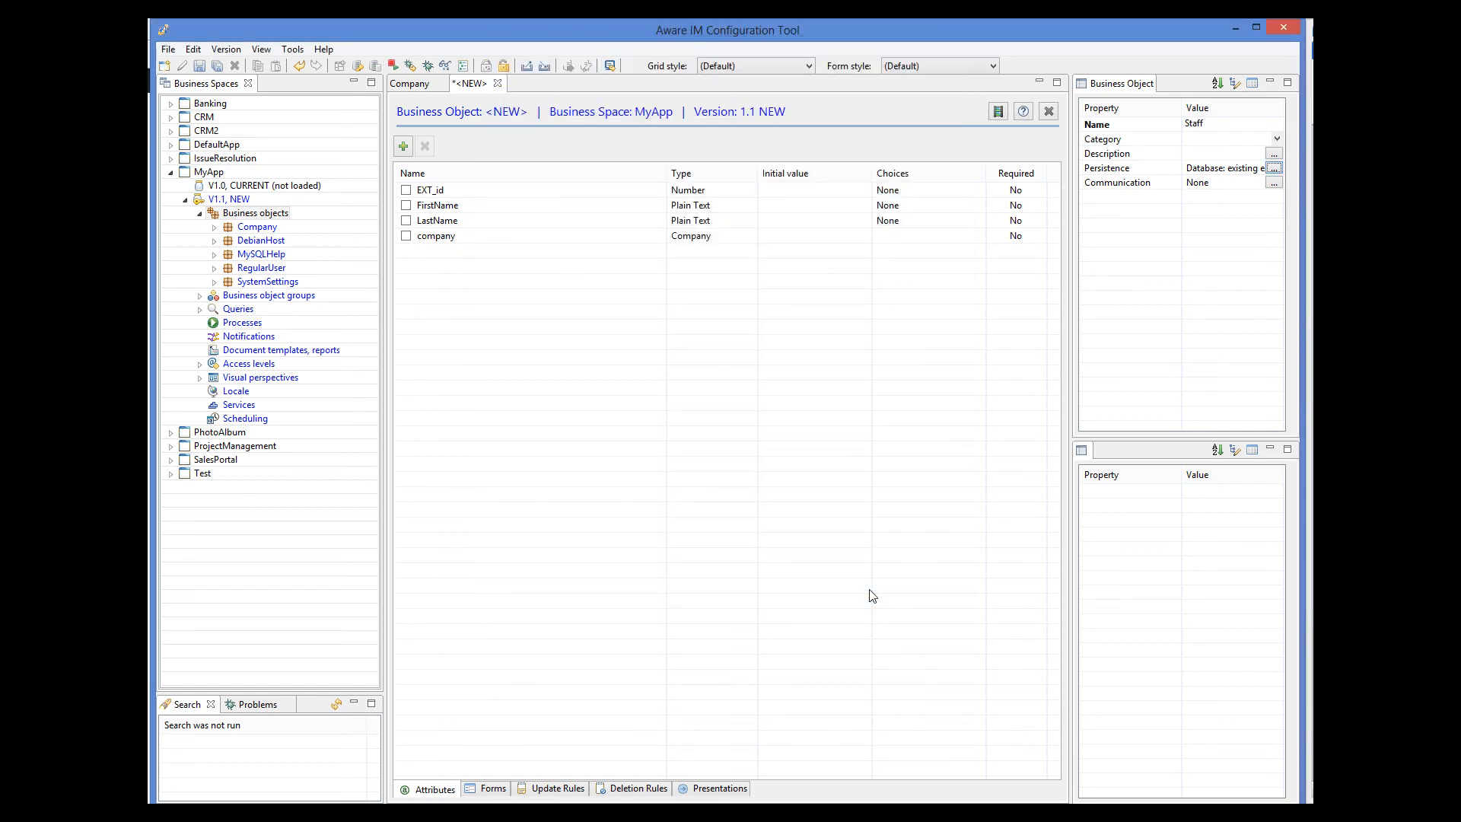